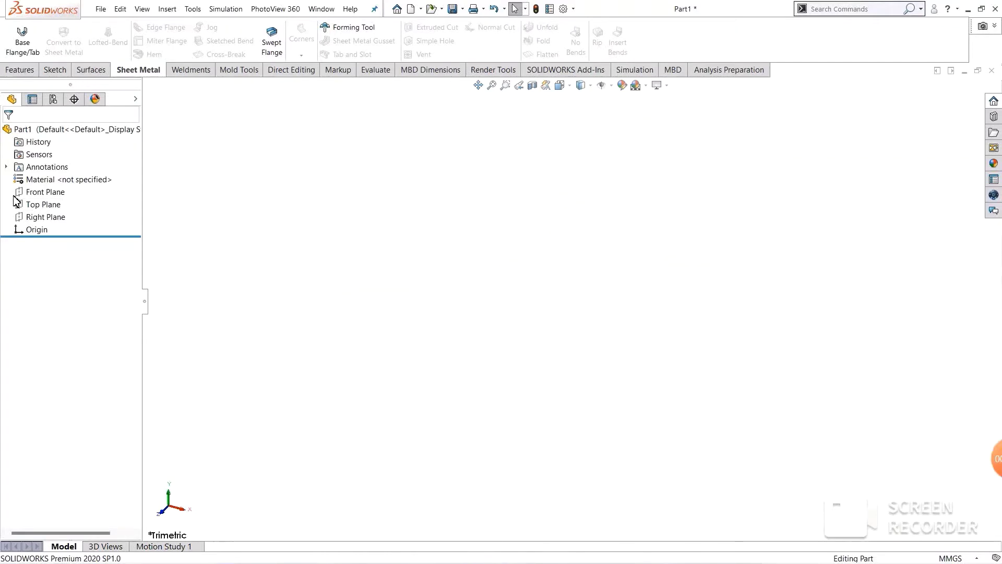
Step: Start a sketch on the Top Plane and draw a center rectangle anchored at the origin
left_click(37, 192)
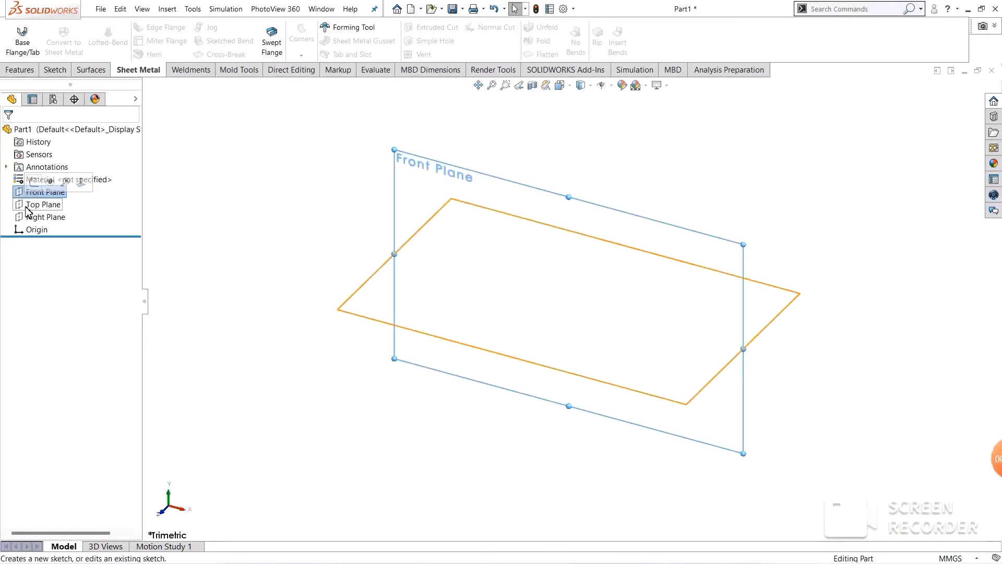
left_click(43, 204)
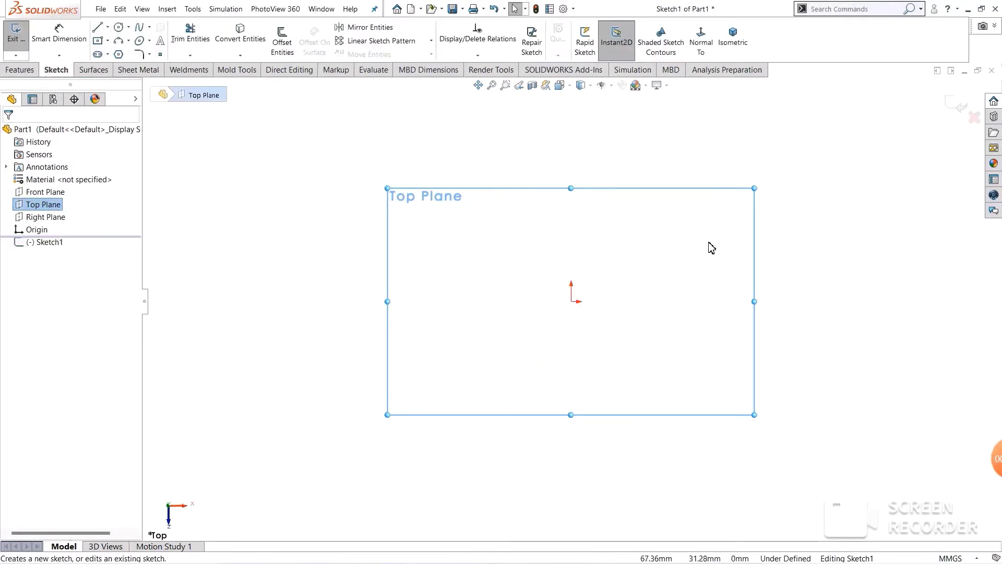
left_click(100, 42)
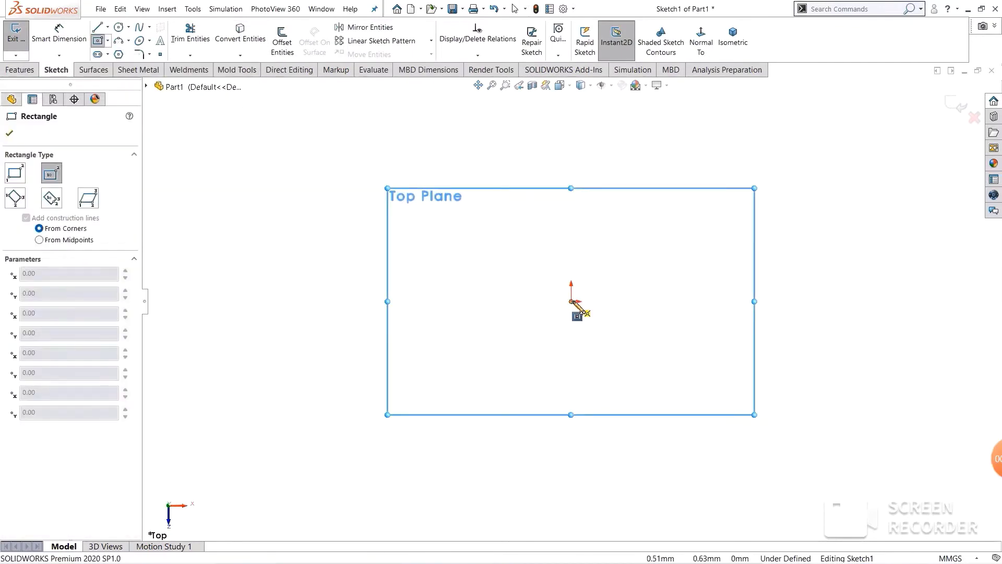
left_click(571, 302)
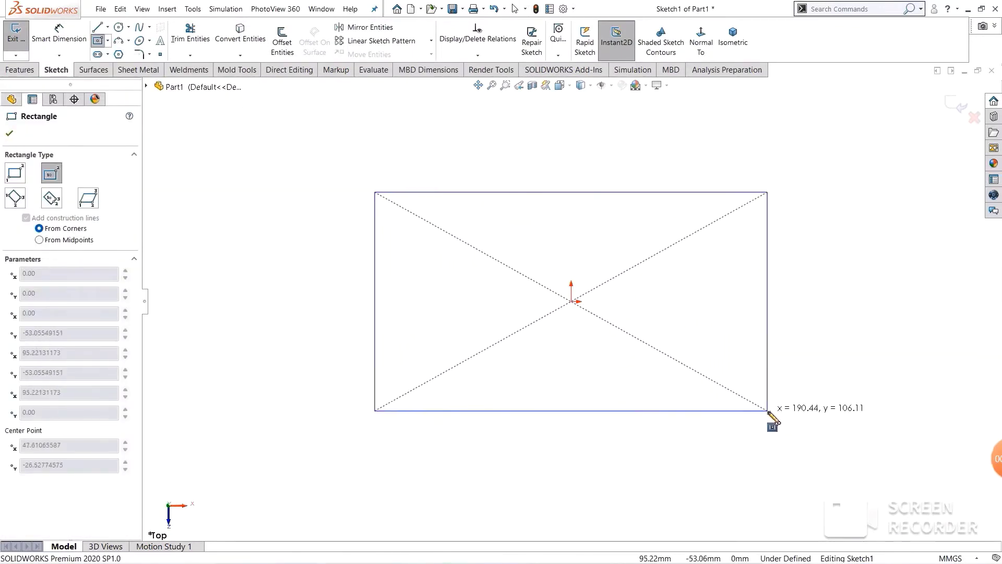
left_click(767, 410)
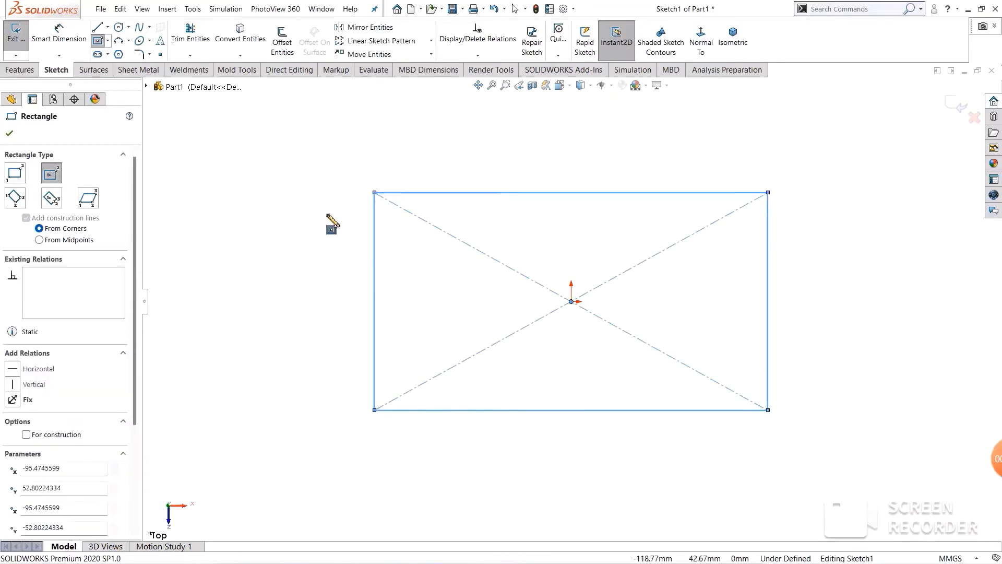
Step: Dimension the rectangle's top edge to 200 mm and its left edge to 150 mm
left_click(51, 44)
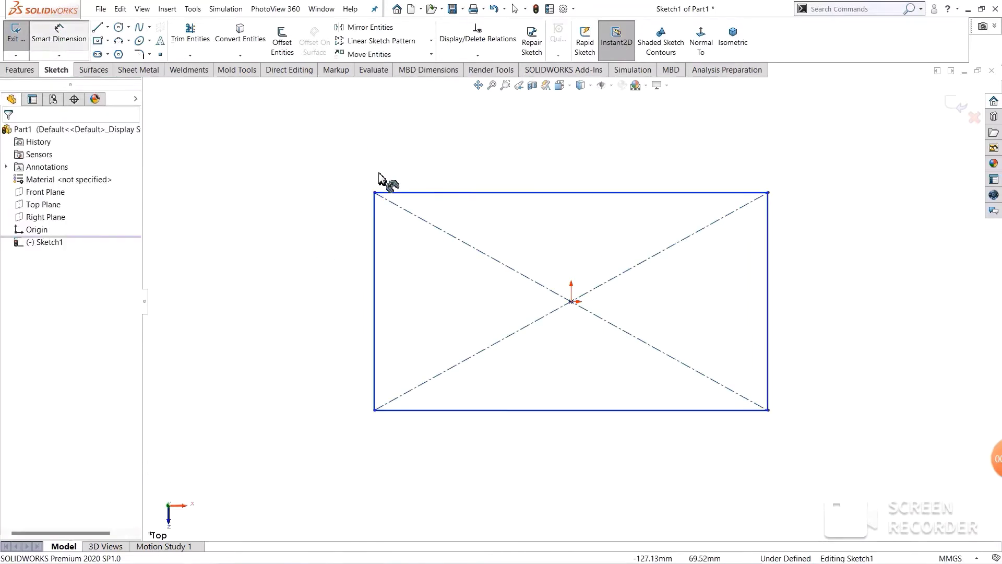
left_click(481, 193)
left_click(478, 153)
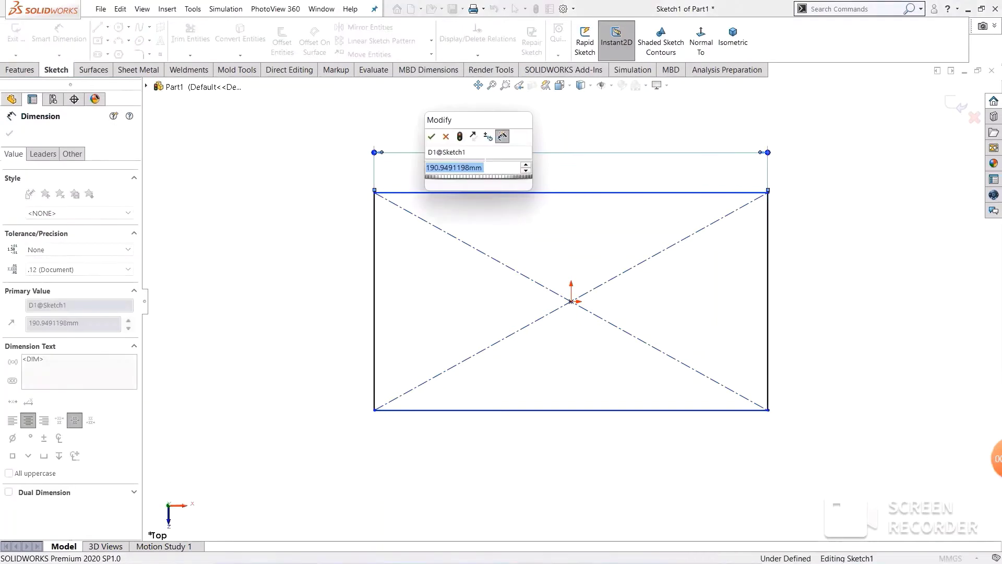
type("200")
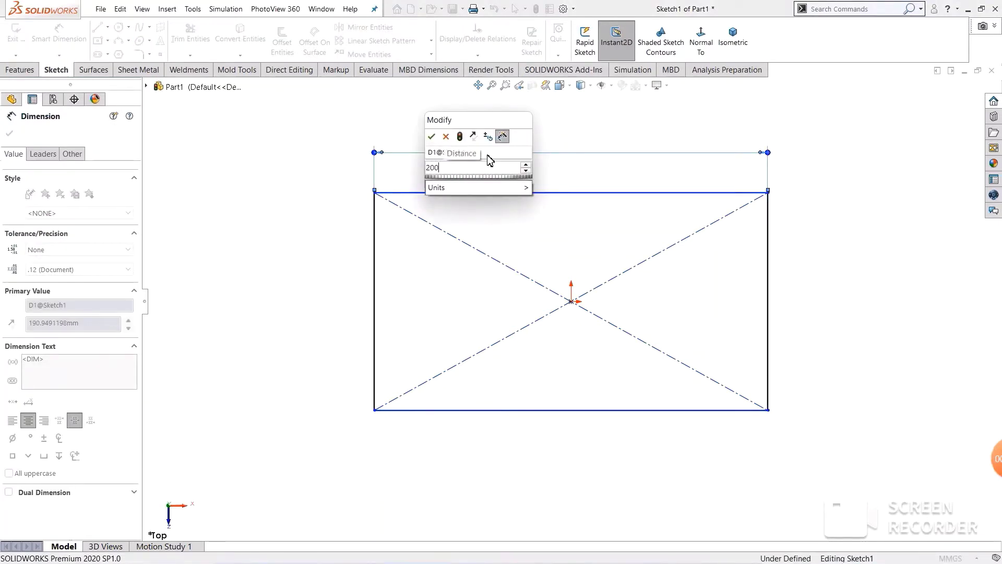
key("Return")
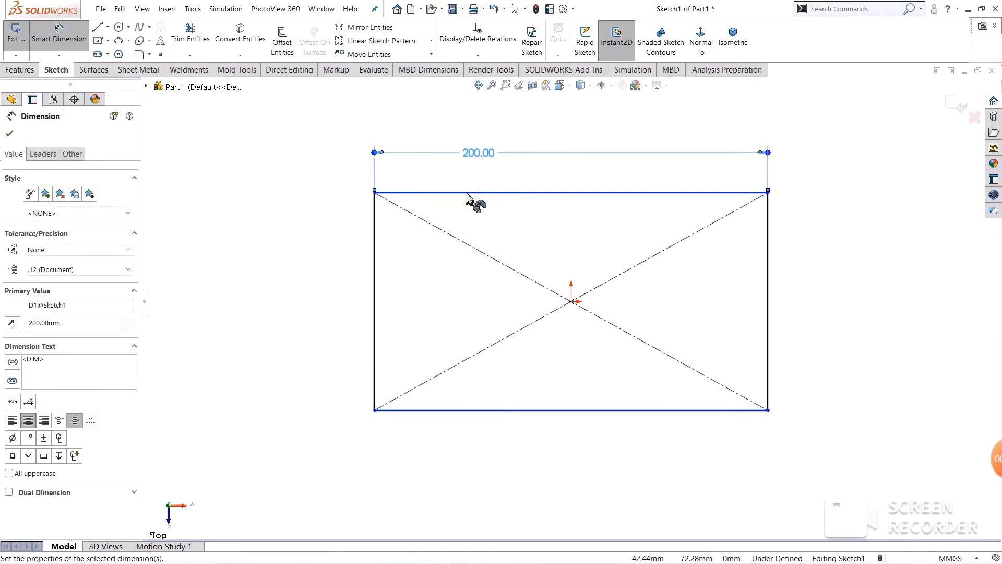
left_click(376, 286)
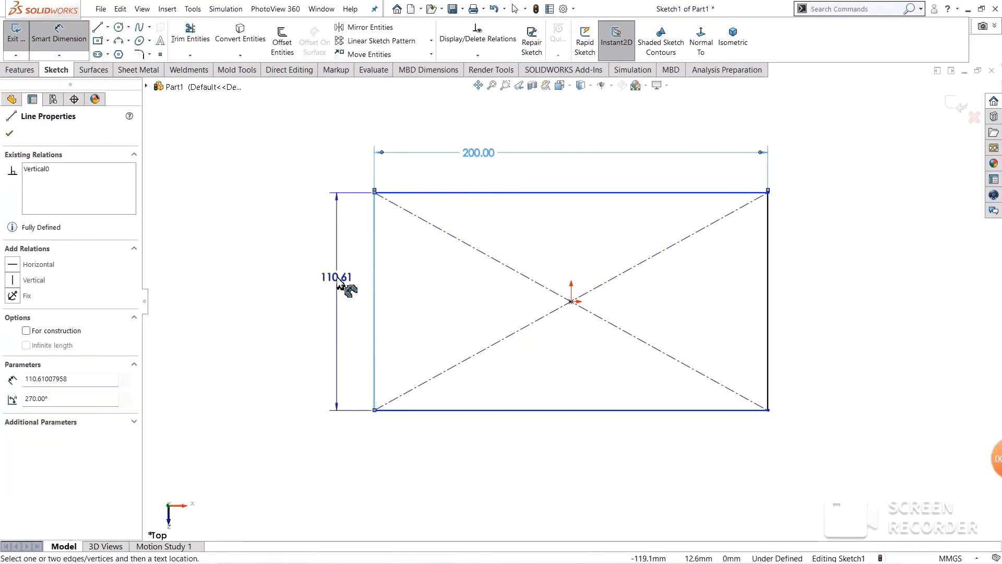
left_click(338, 294)
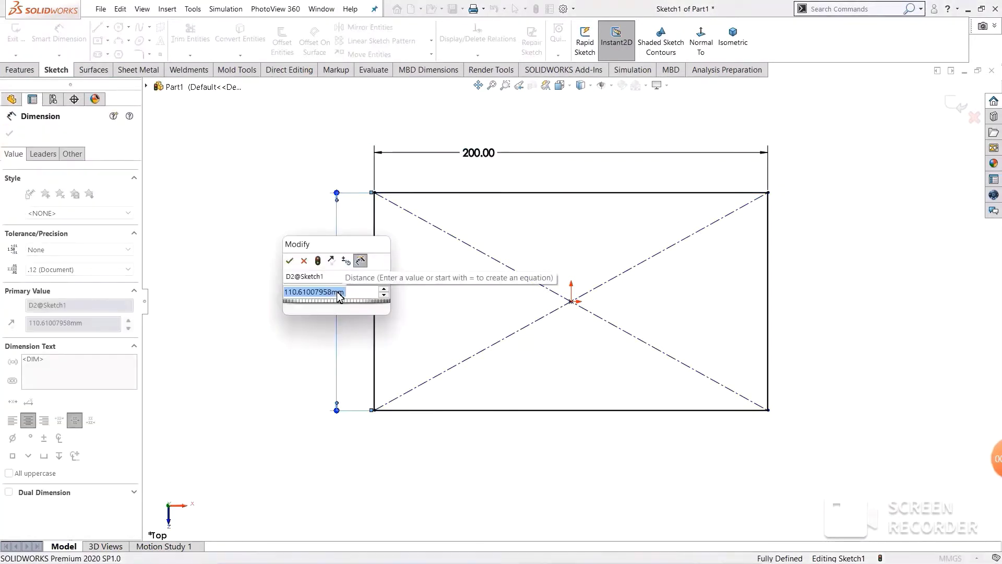
type("150")
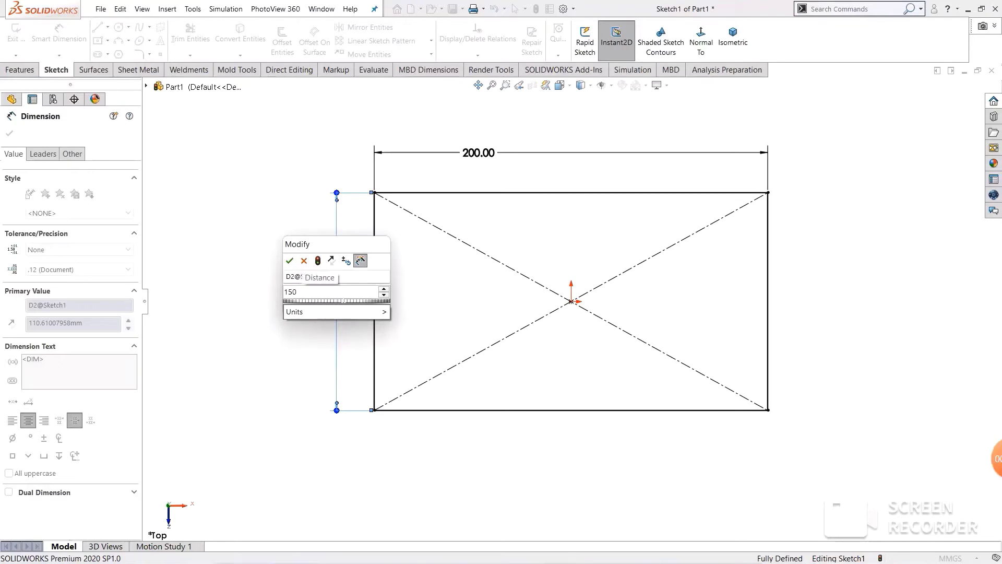
key("Return")
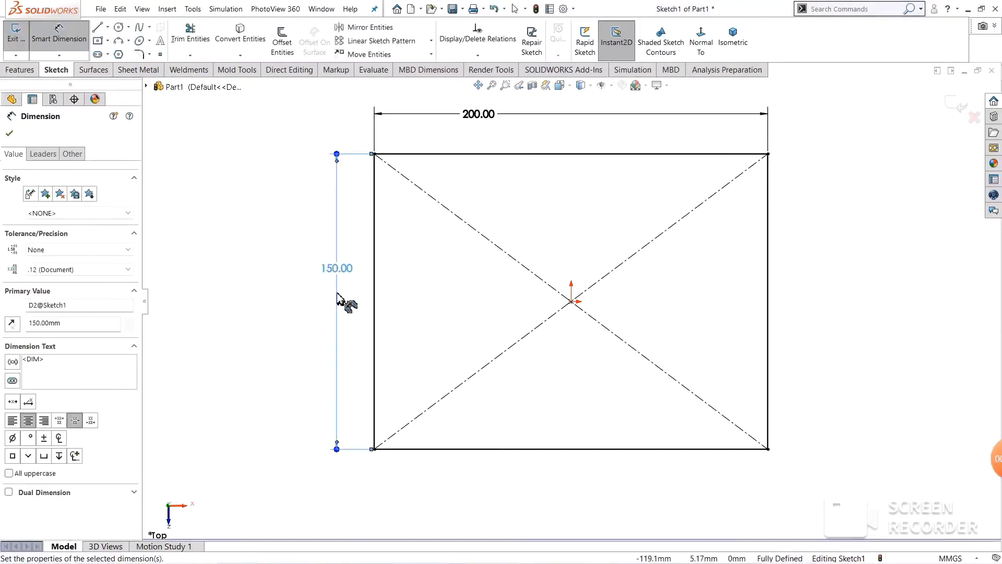
left_click(10, 133)
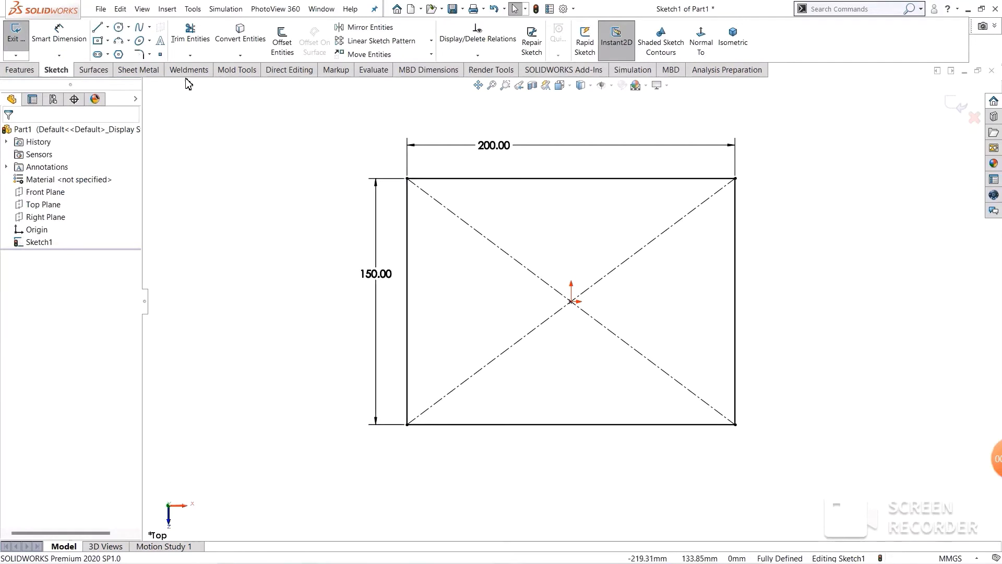
Step: Create a 5 mm thick Base-Flange1 from the rectangle with its thickness direction reversed
left_click(152, 72)
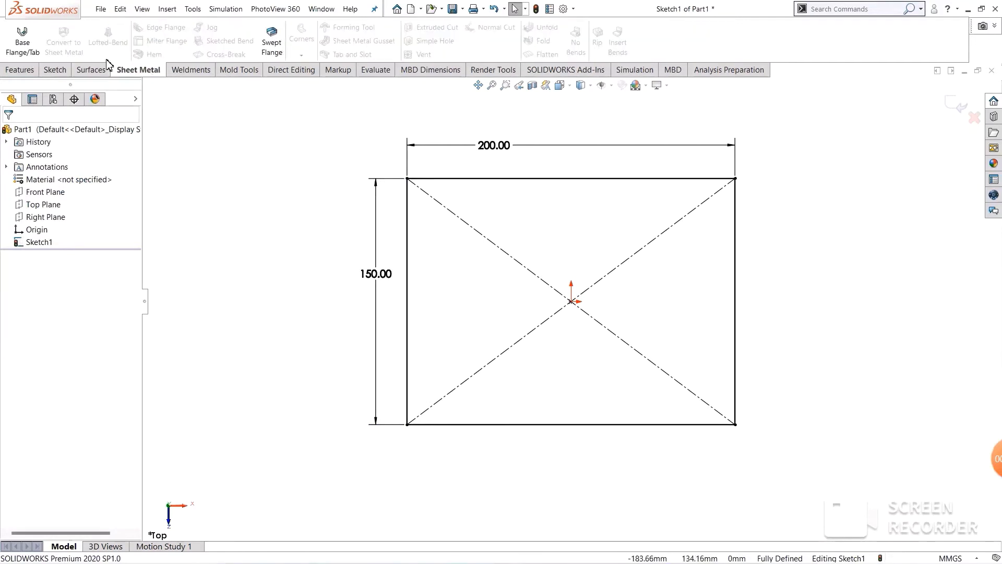
left_click(37, 45)
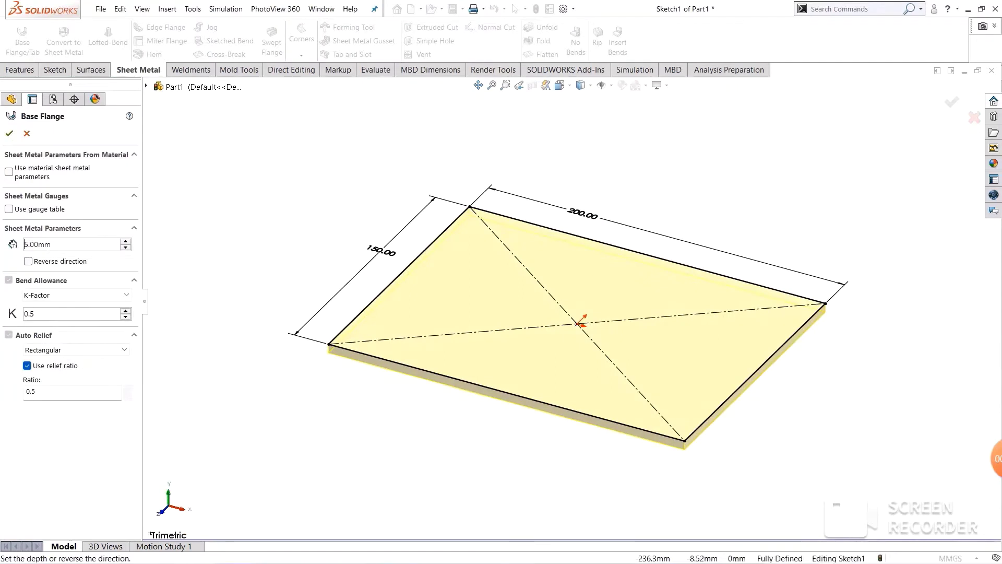
left_click_drag(44, 244, 16, 236)
type("5")
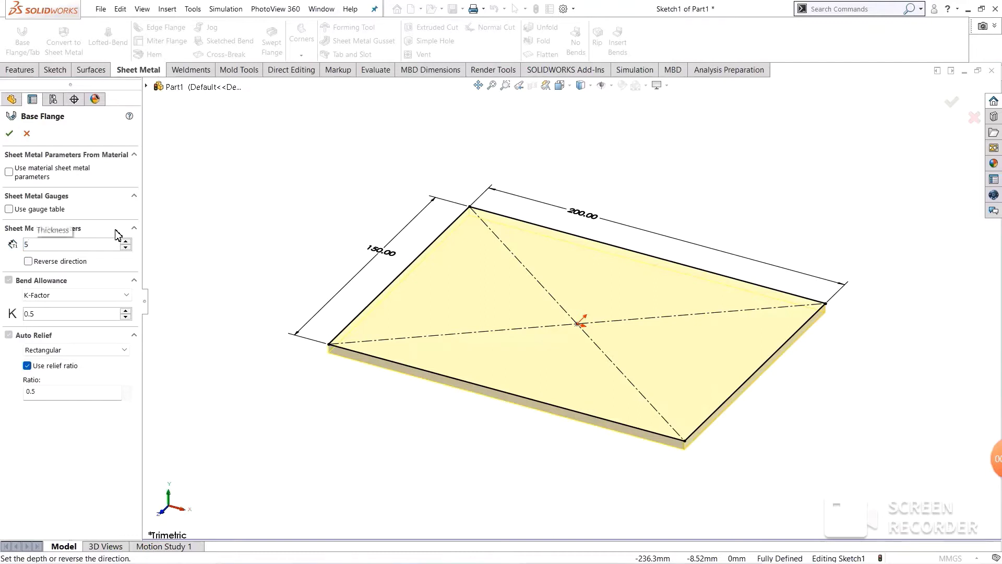
left_click(28, 262)
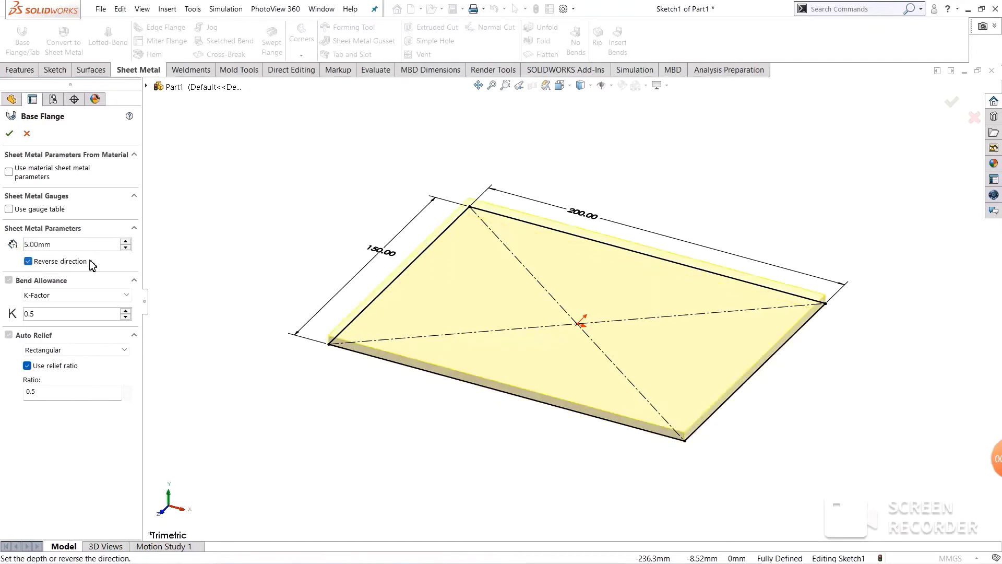
left_click(31, 257)
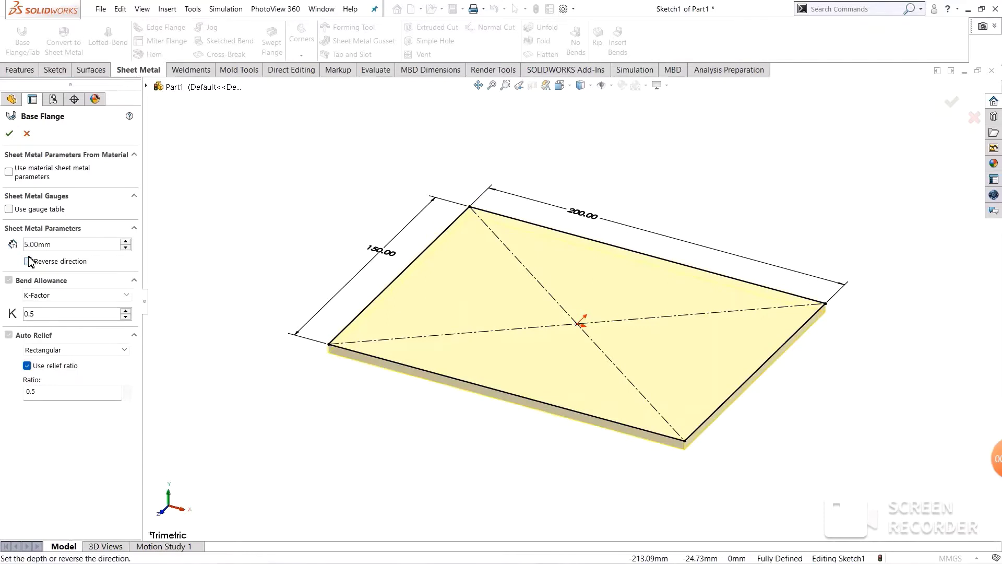
left_click(28, 261)
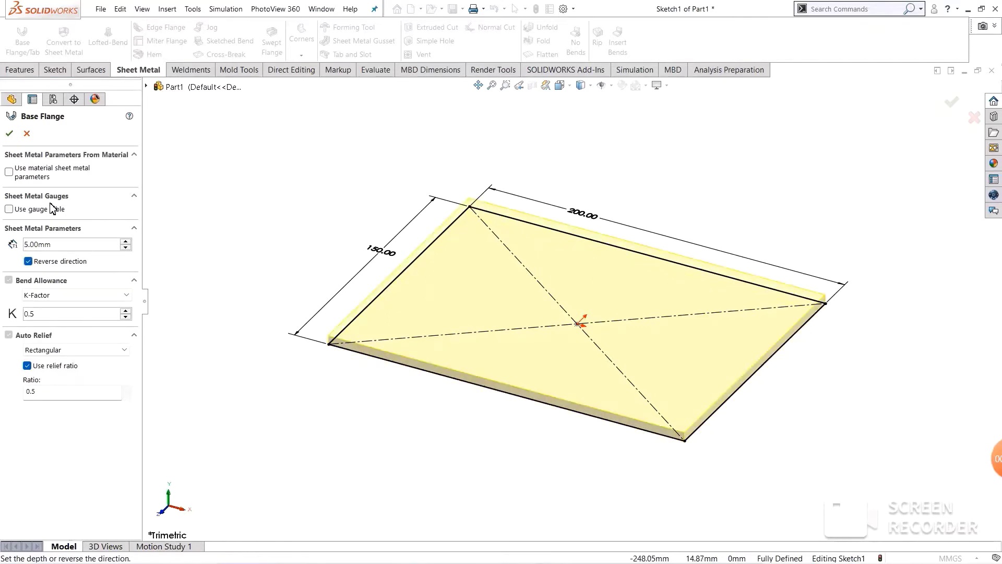
left_click(9, 134)
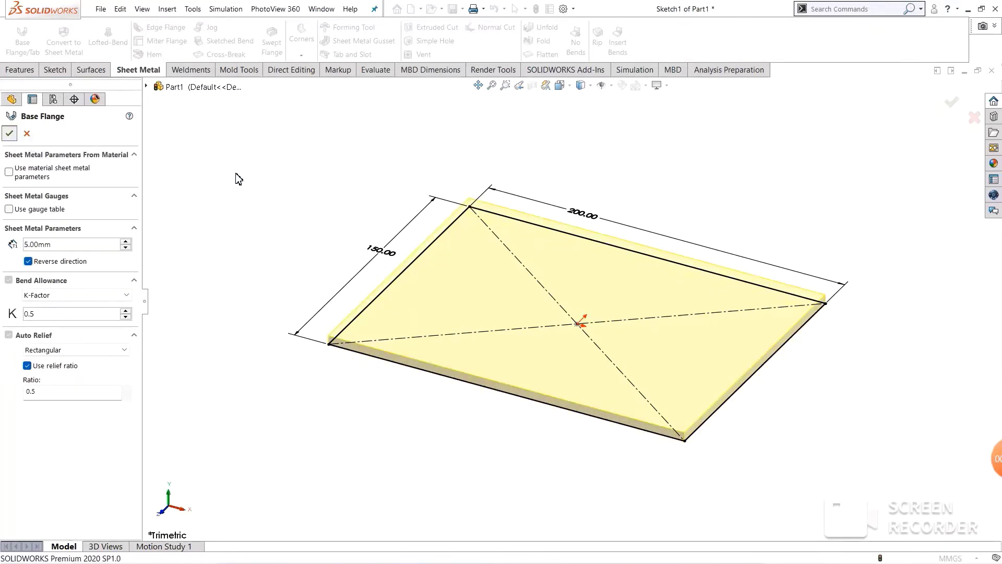
mouse_move(651, 168)
middle_mouse_down()
mouse_move(702, 173)
mouse_move(738, 162)
middle_mouse_up()
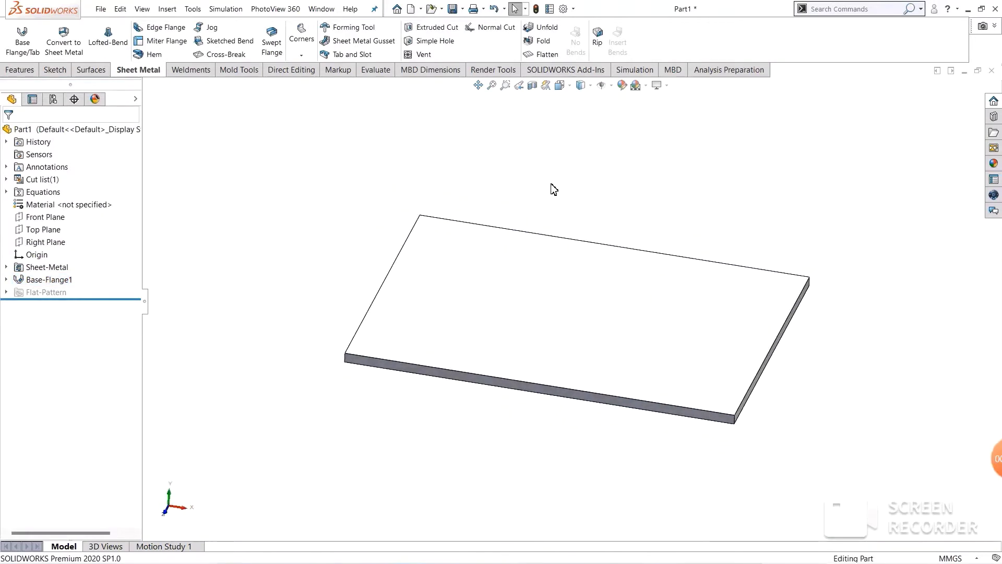
Step: Start an edge flange on the plate's long front edge, set its height, and edit its profile
mouse_move(554, 189)
middle_mouse_down()
mouse_move(609, 152)
mouse_move(572, 306)
mouse_move(555, 196)
mouse_move(541, 264)
middle_mouse_up()
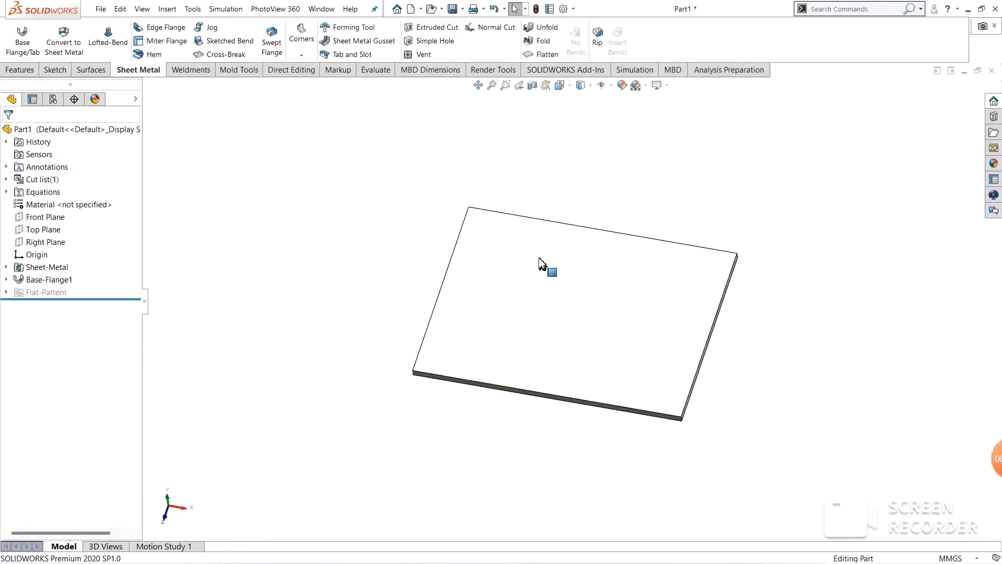
scroll(542, 266, "down", 1)
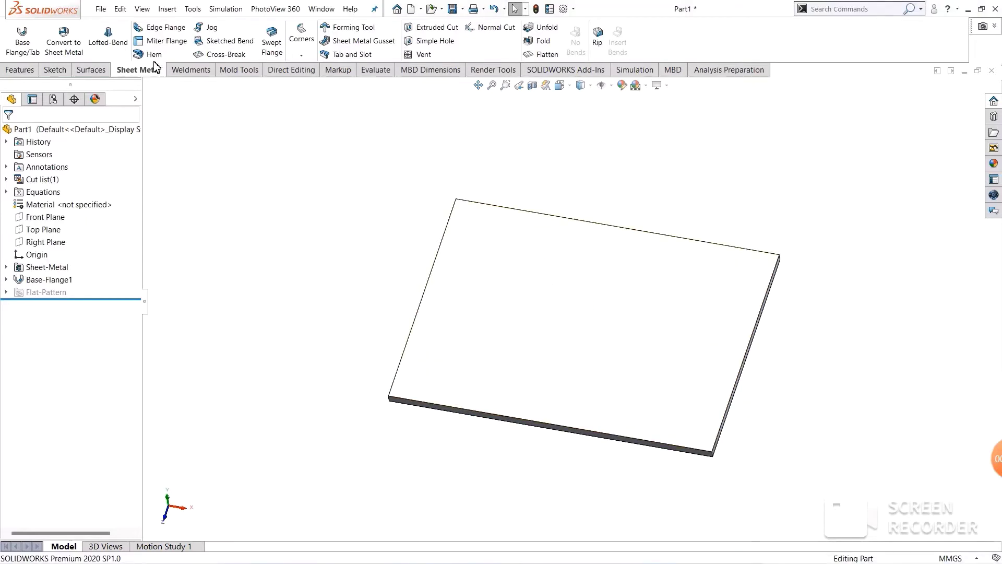
left_click(152, 31)
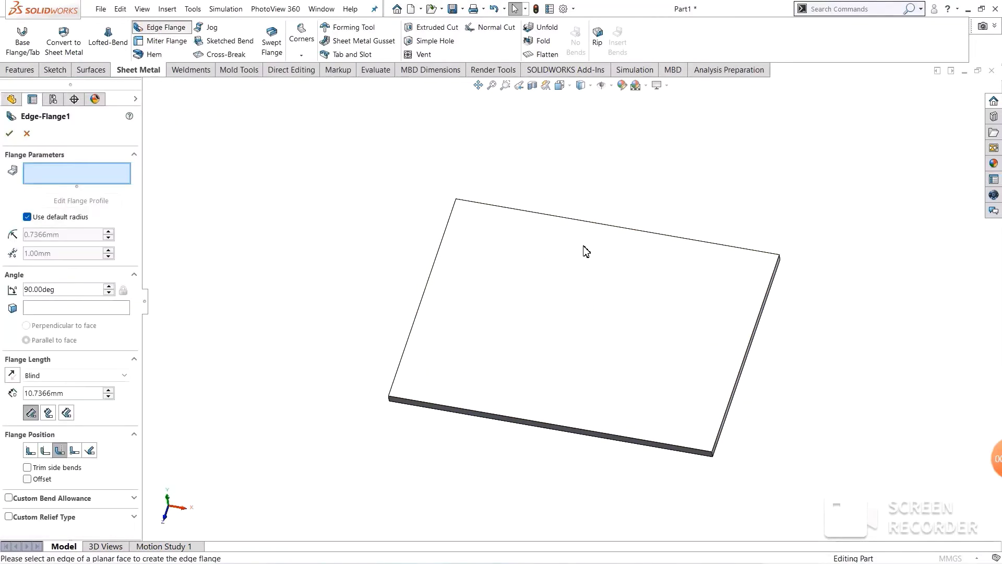
left_click(535, 424)
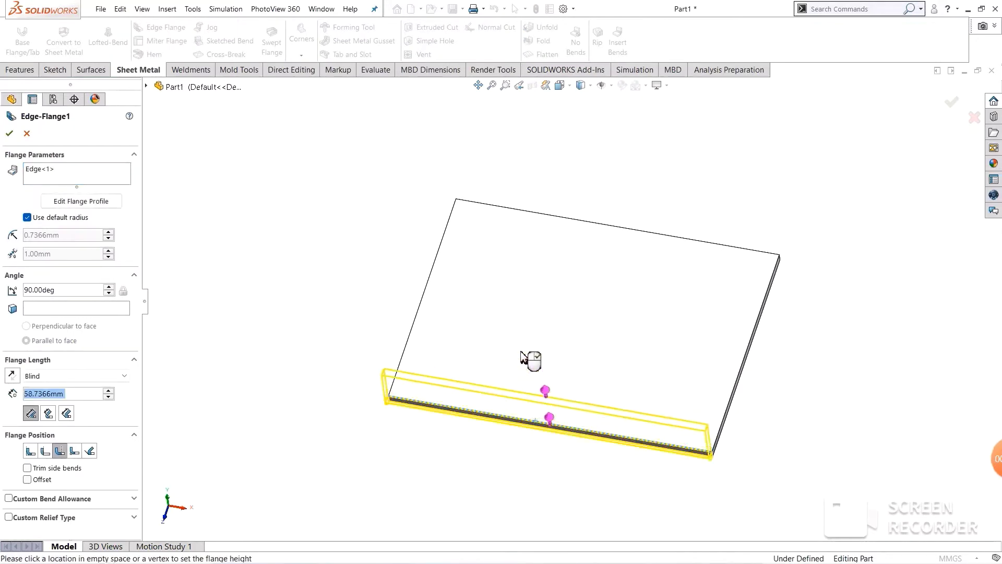
left_click(477, 235)
mouse_move(520, 173)
middle_mouse_down()
mouse_move(692, 177)
mouse_move(582, 144)
mouse_move(654, 210)
middle_mouse_up()
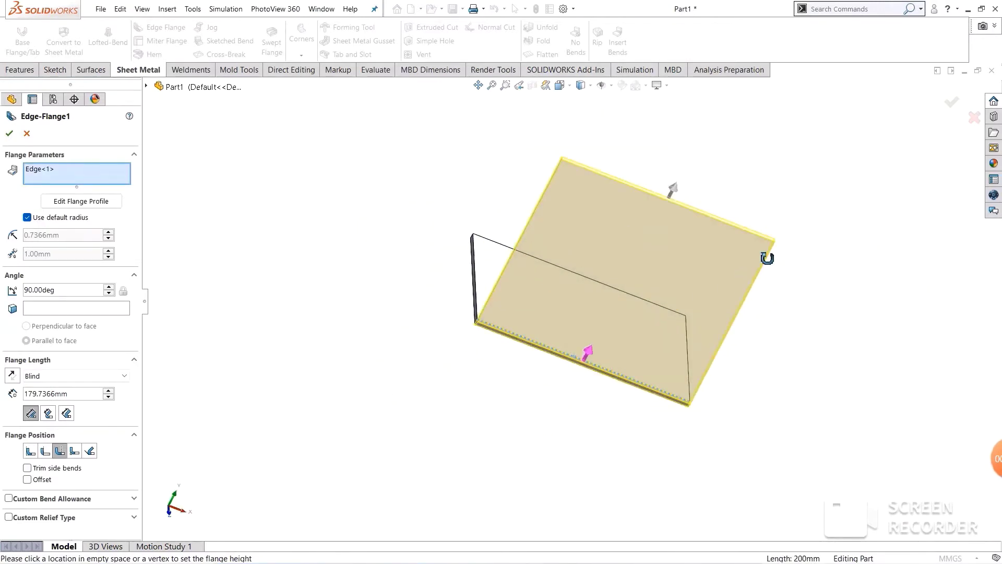
mouse_move(768, 262)
middle_mouse_down()
mouse_move(754, 268)
mouse_move(700, 225)
mouse_move(712, 219)
mouse_move(698, 224)
middle_mouse_up()
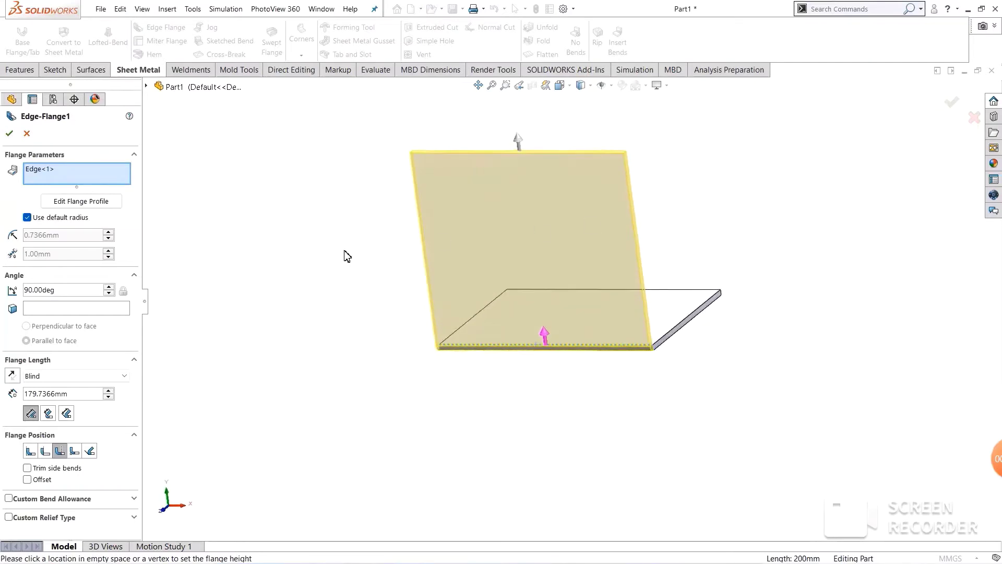
left_click(72, 202)
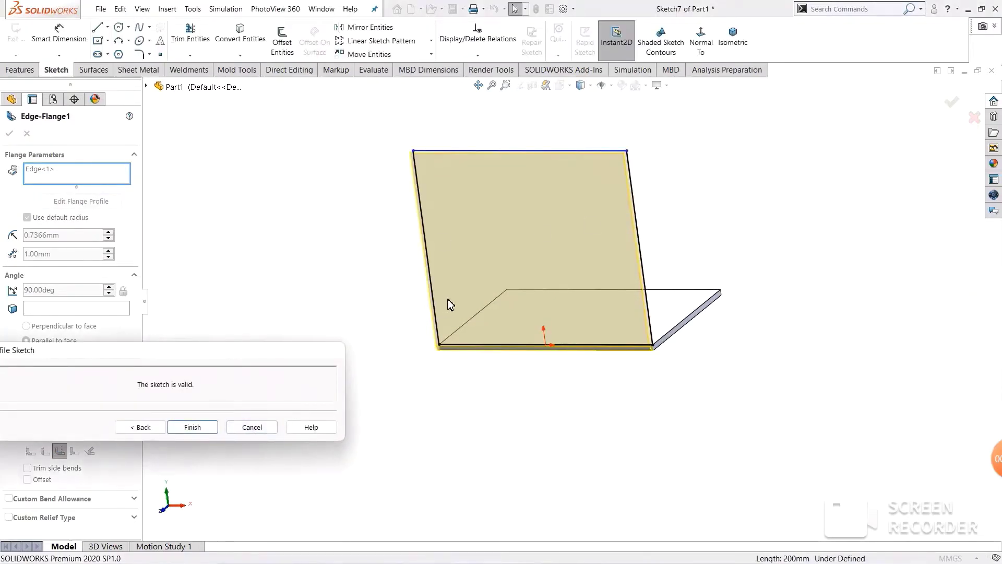
Step: Draw three profile lines: slanted up from bottom-left, horizontal across, slanted down to bottom-right
left_click(701, 39)
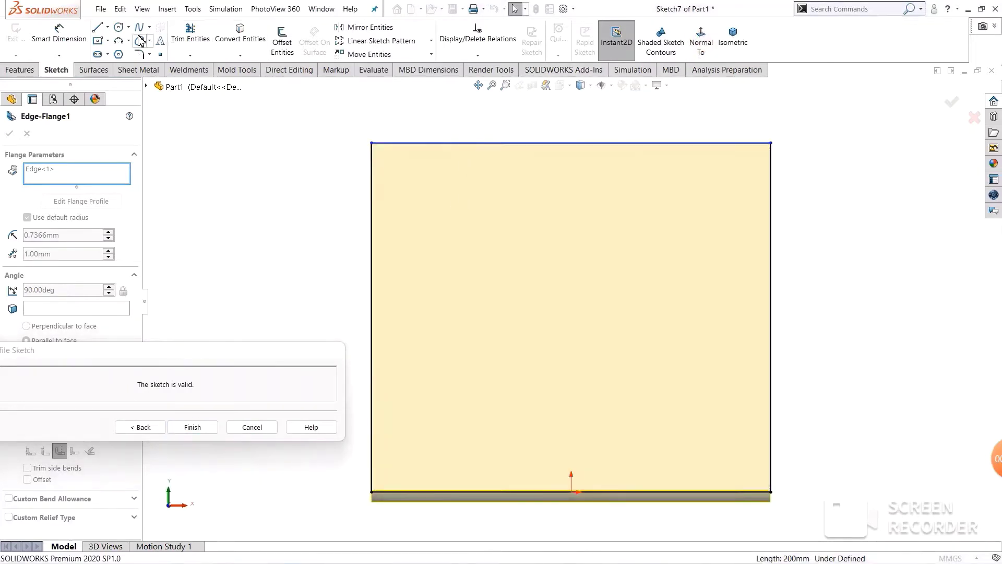
left_click(104, 29)
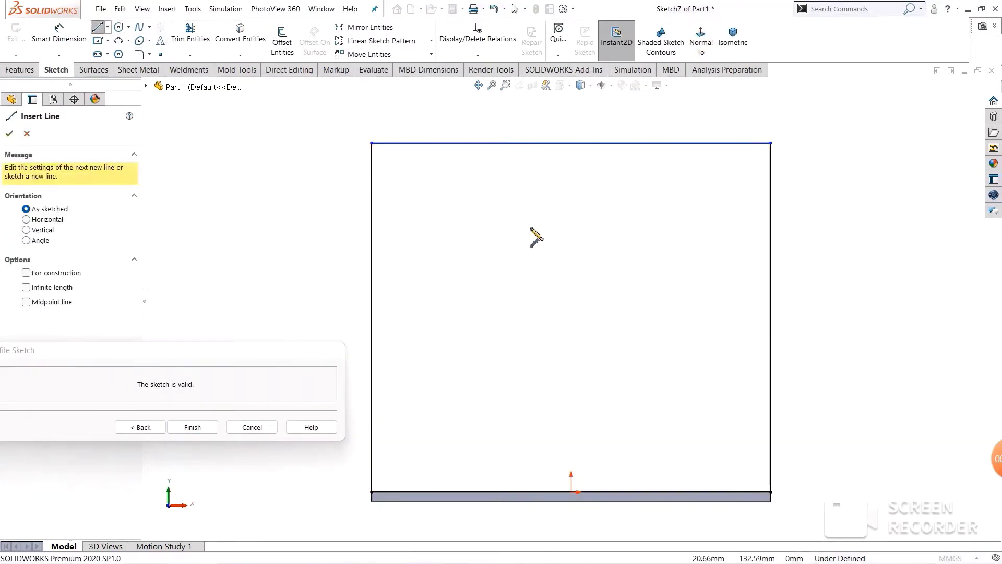
left_click(372, 492)
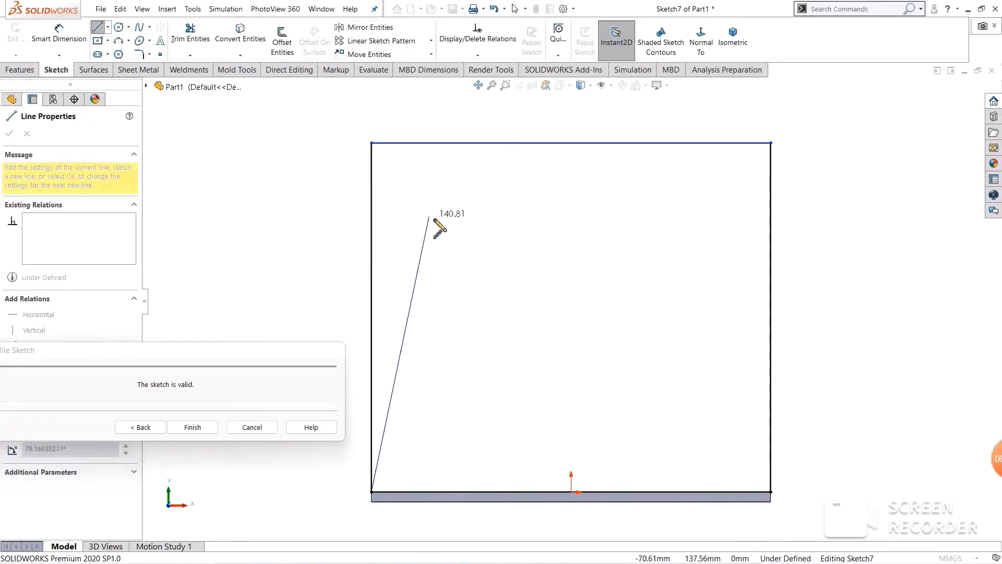
left_click(452, 224)
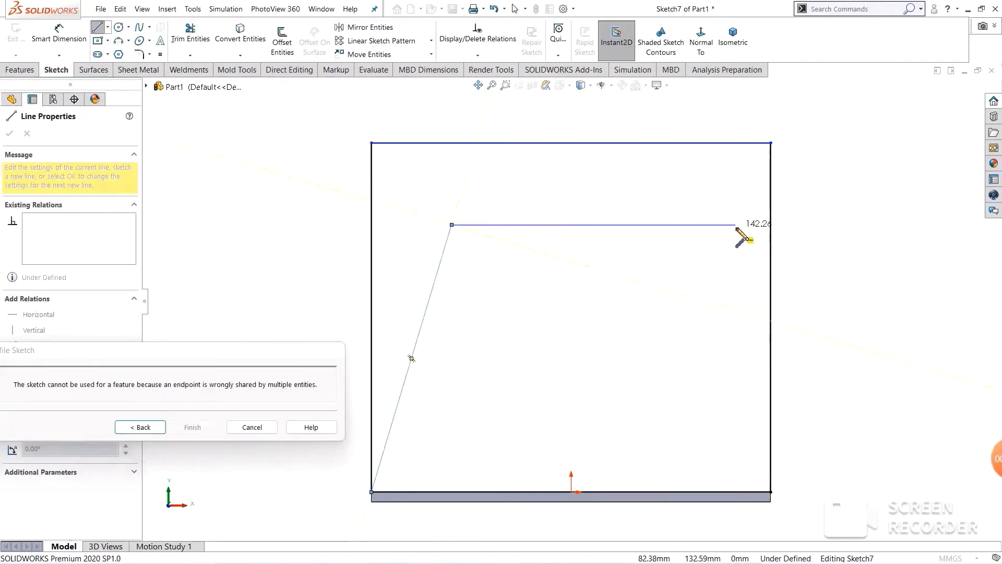
left_click(887, 225)
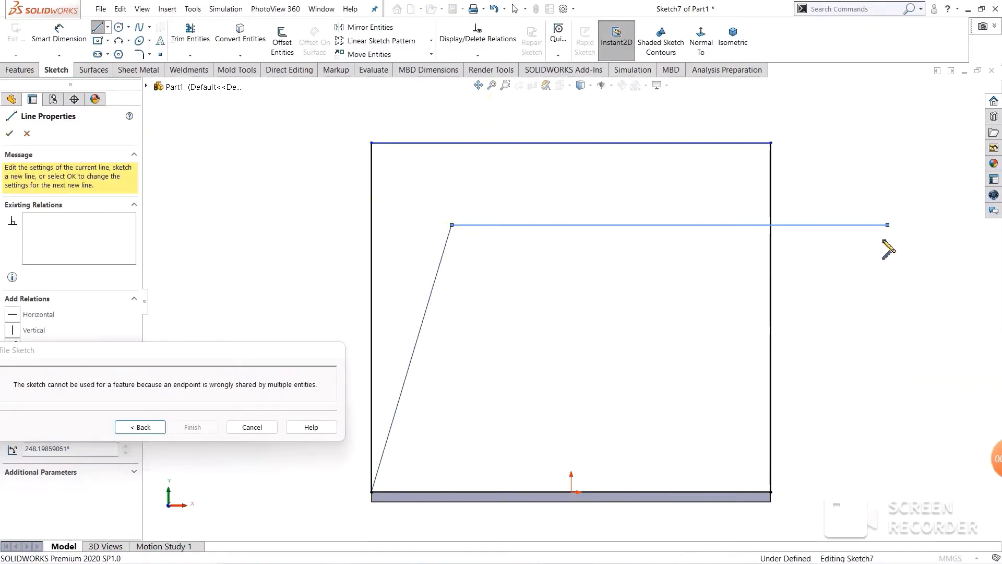
left_click(771, 492)
right_click(866, 340)
left_click(902, 346)
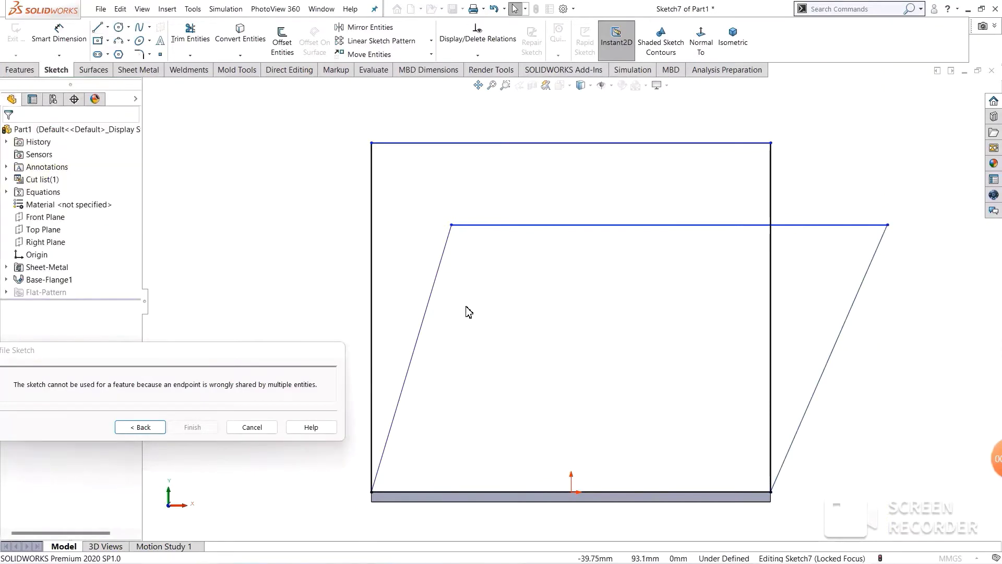
left_click(433, 289)
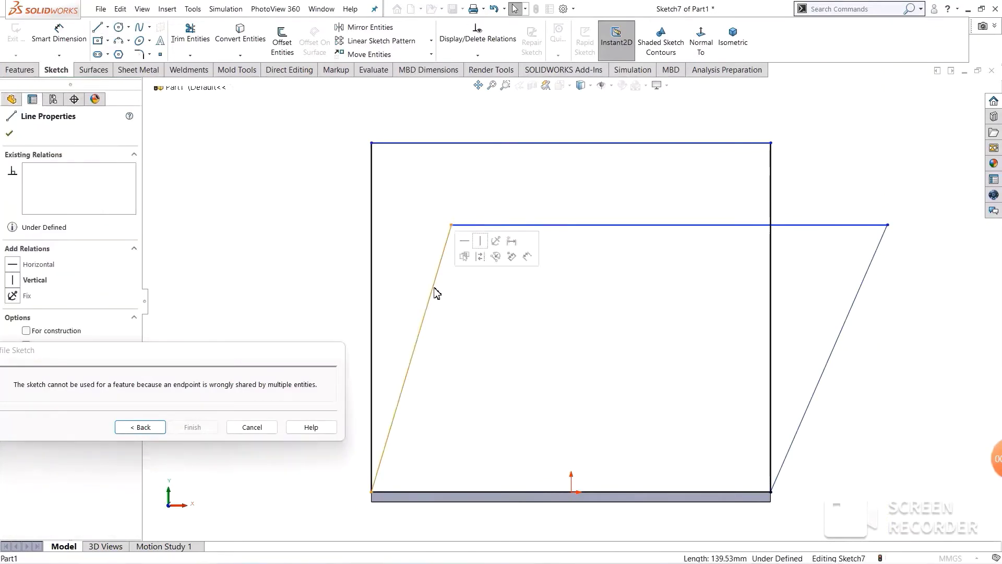
Step: Make the two slanted sides parallel and set them at 70° to the base line
left_click(848, 327, "ctrl")
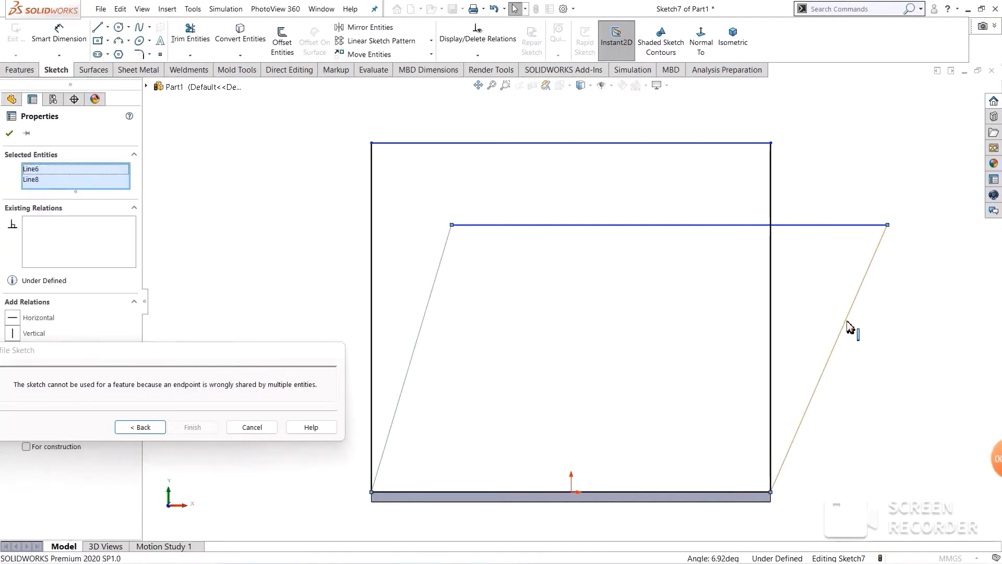
left_click(942, 275)
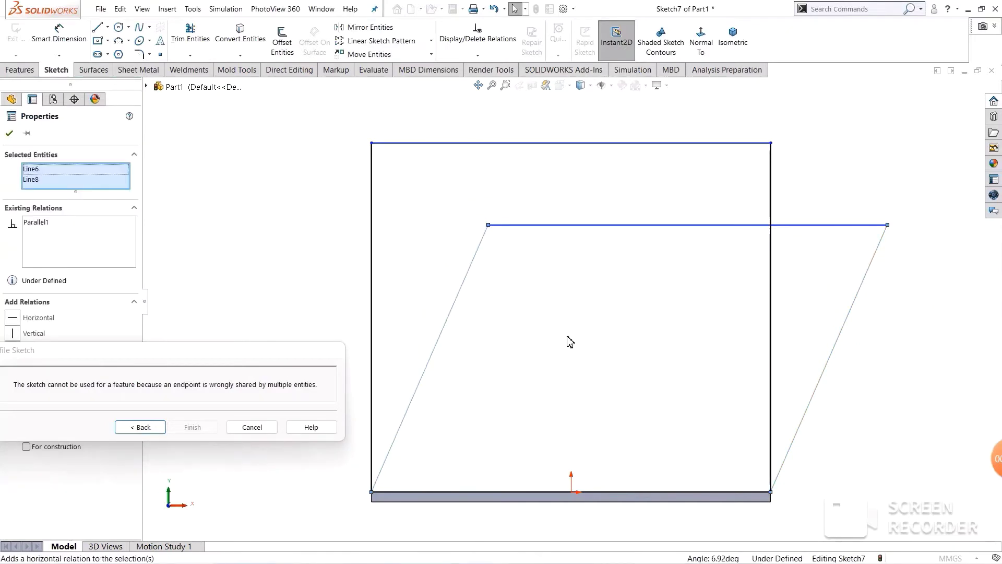
left_click(10, 135)
left_click(73, 50)
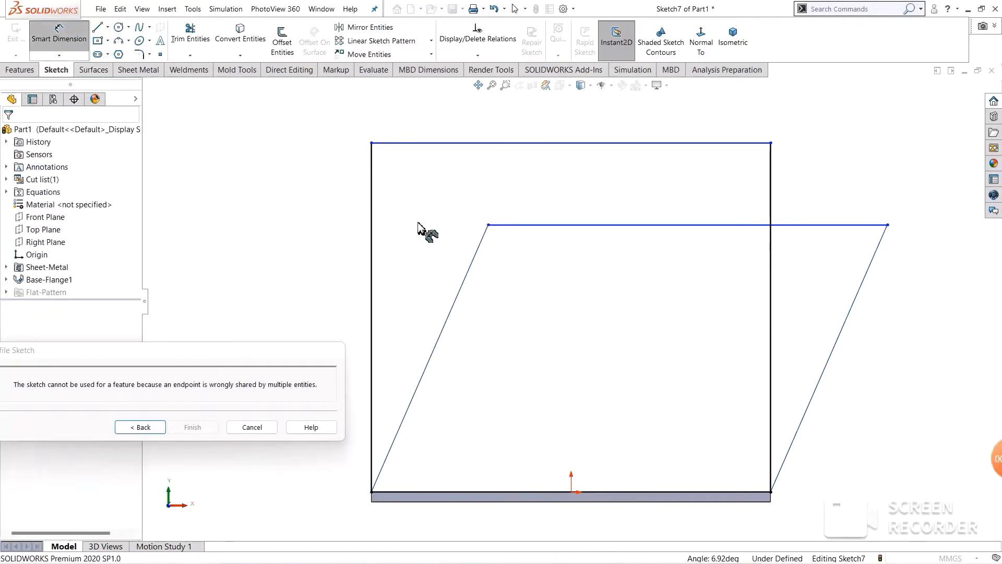
left_click(431, 355)
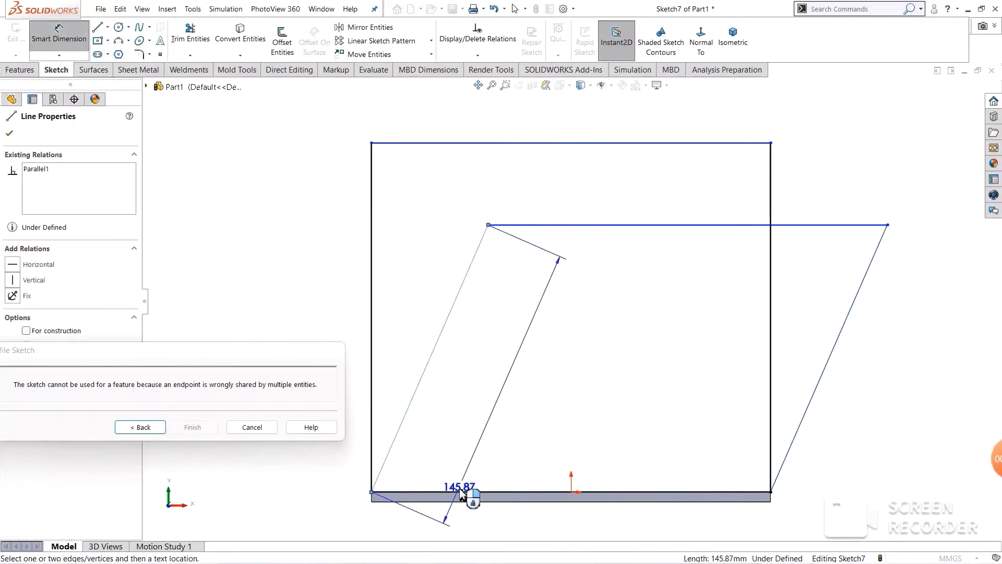
left_click(461, 492)
left_click(476, 410)
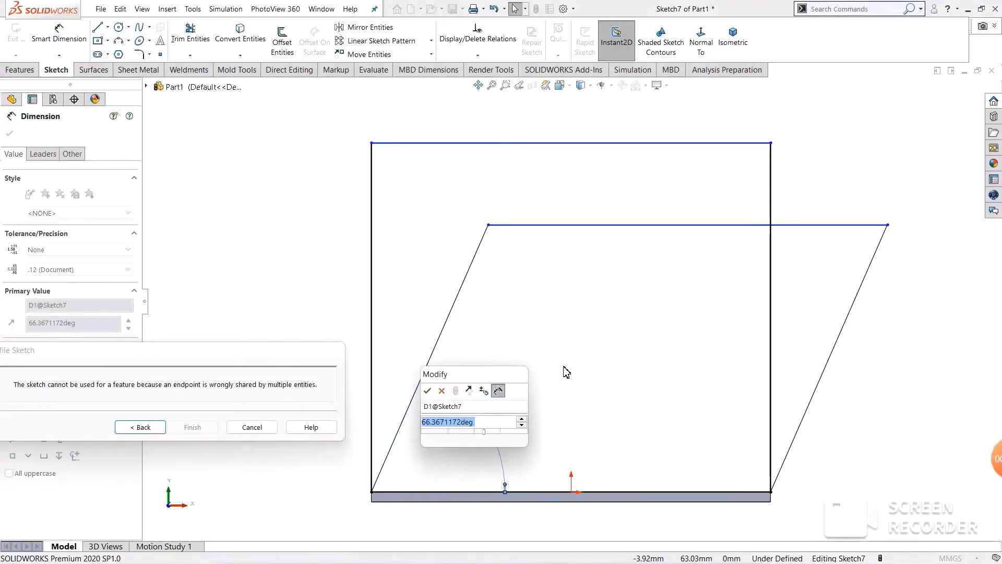
type("70")
key("Return")
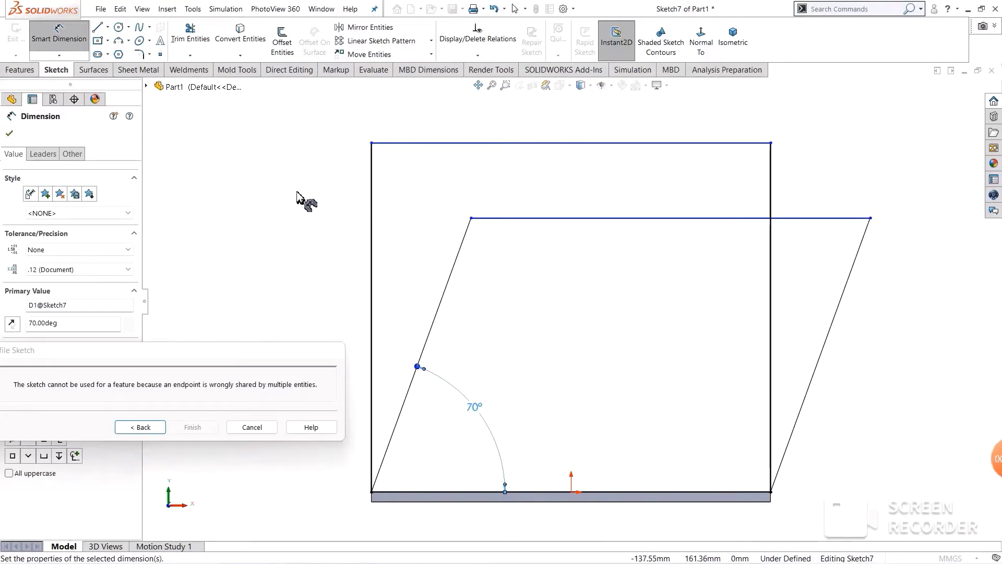
left_click(59, 36)
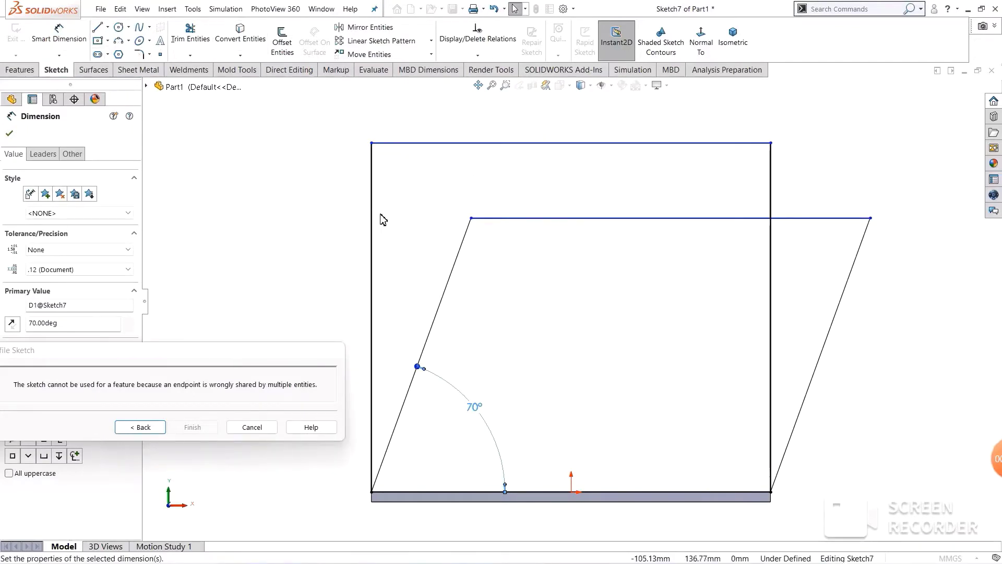
Step: Delete the leftover left, top and right rectangle lines from the profile
left_click(372, 190)
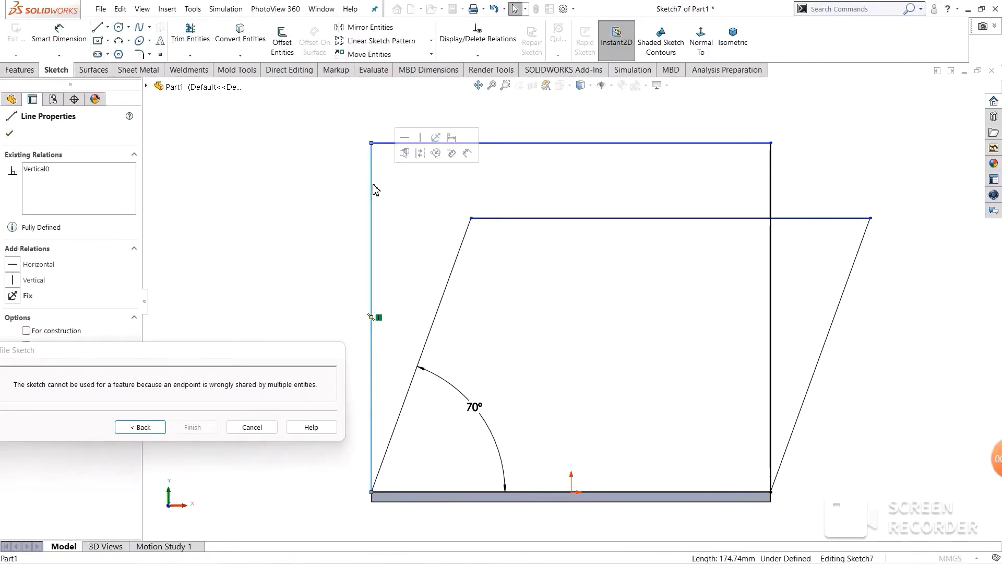
key("Delete")
left_click(452, 147)
key("Delete")
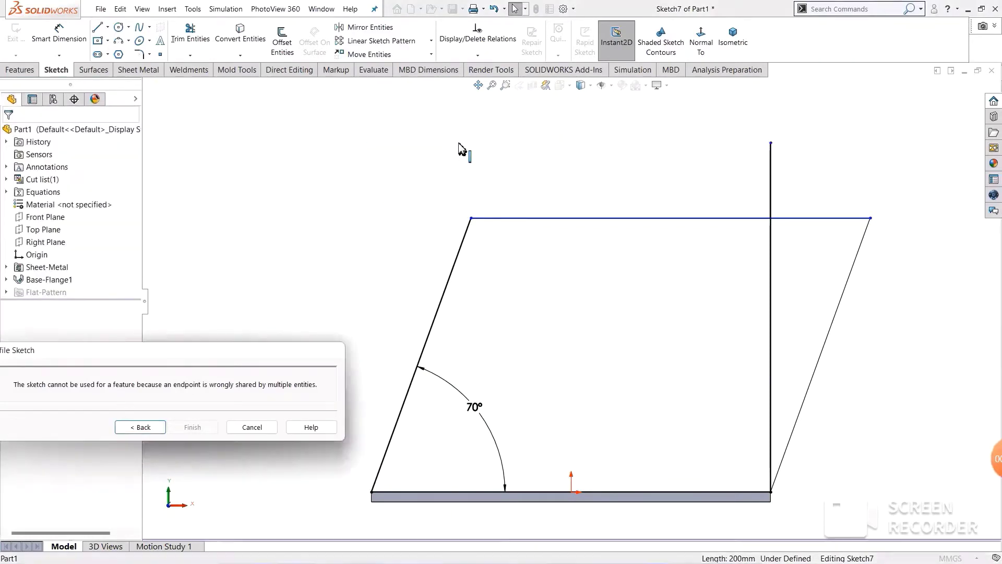
left_click(771, 173)
key("Delete")
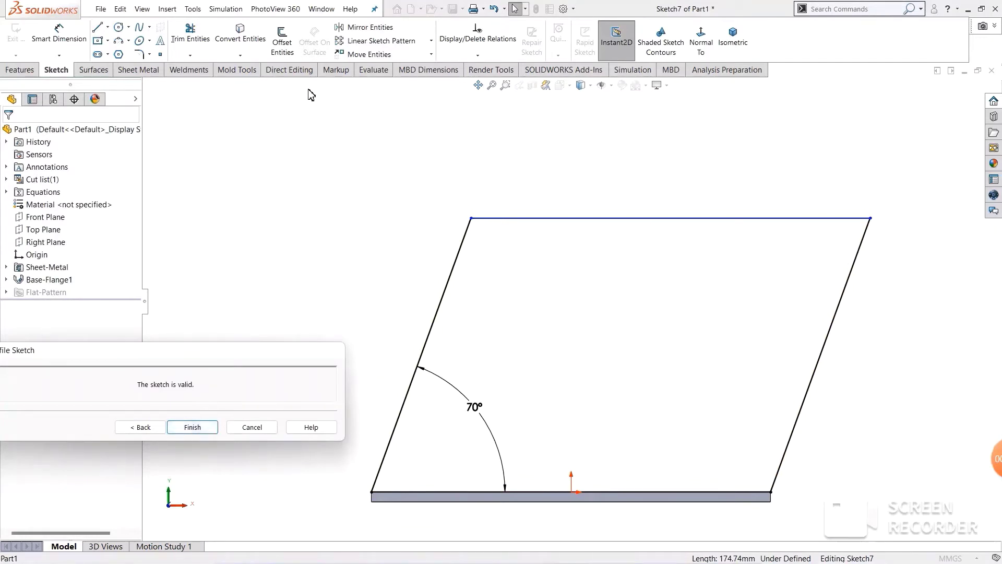
Step: Dimension the profile height between top line and base to 150 mm
left_click(59, 34)
left_click(500, 218)
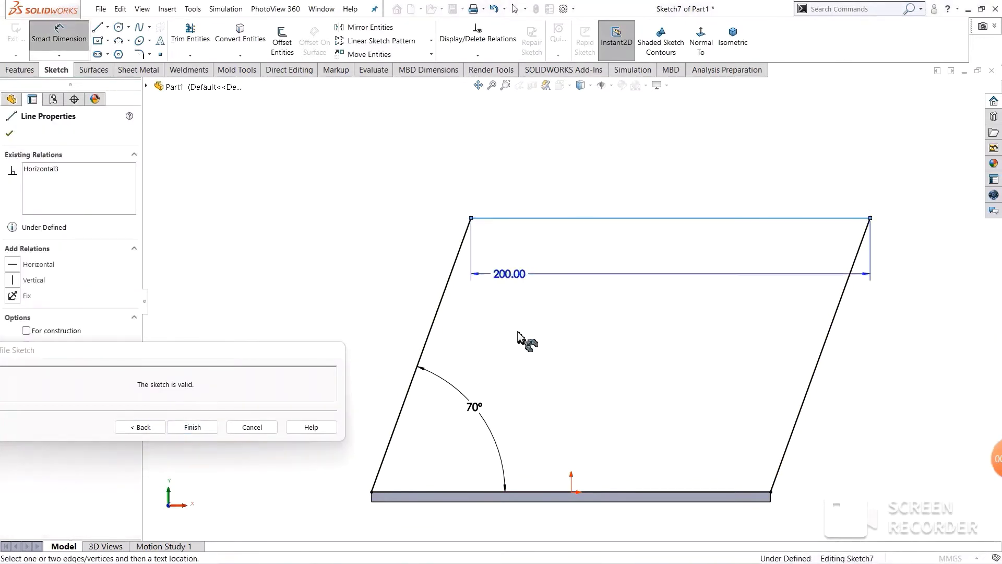
left_click(538, 491)
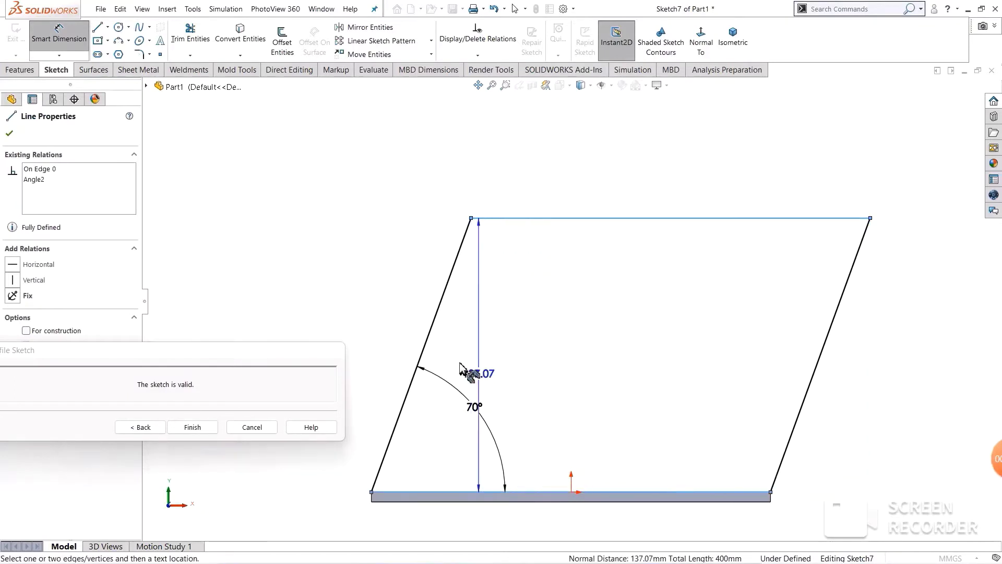
left_click(409, 318)
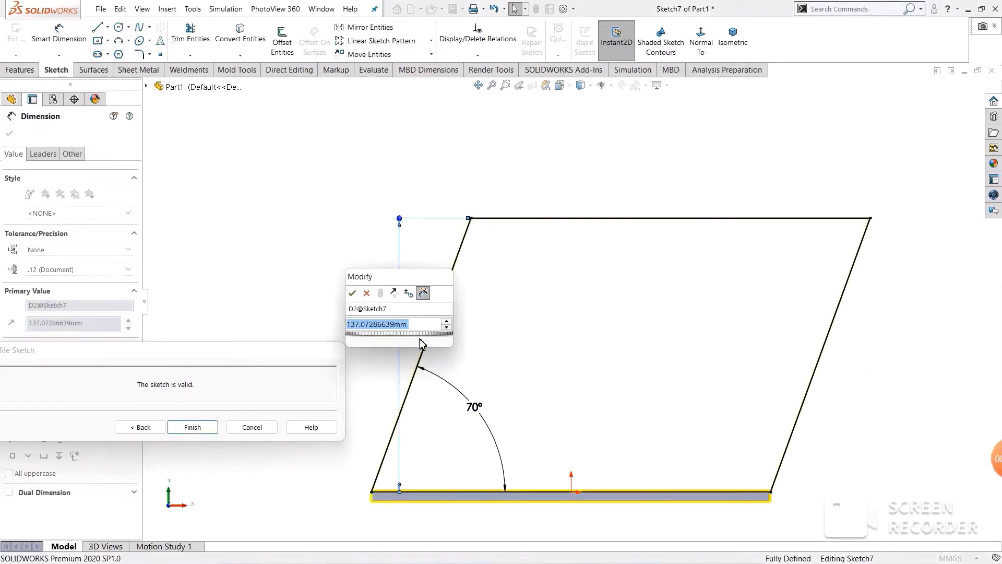
type("150")
key("Return")
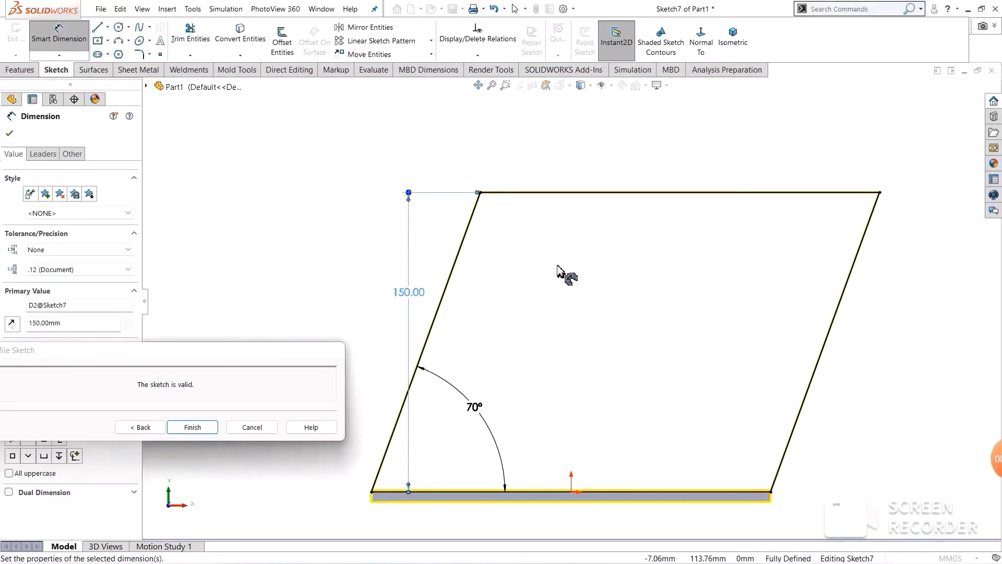
left_click(10, 135)
Step: Finish the profile sketch to create Edge-Flange1 and orbit to view the slanted wall
left_click(205, 430)
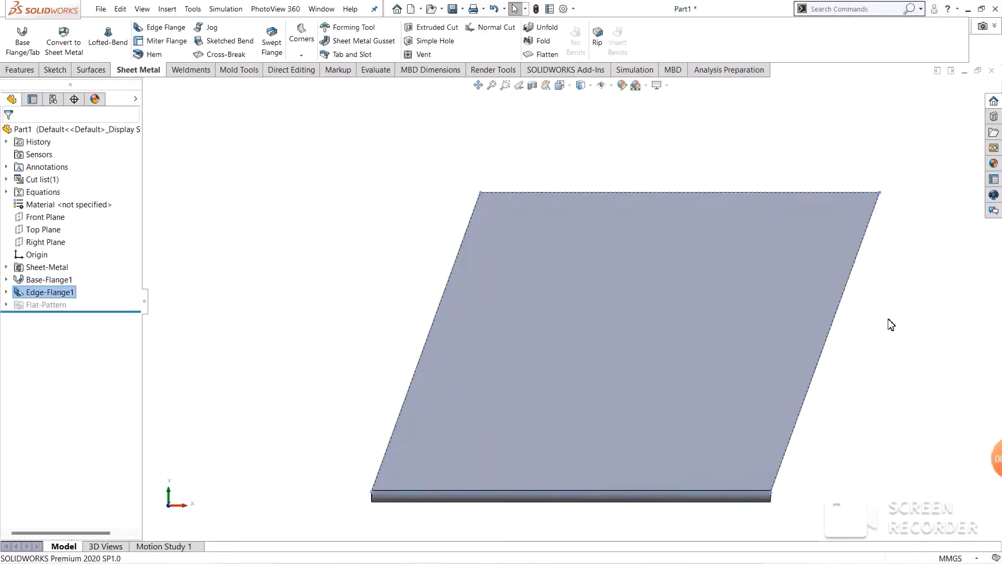
mouse_move(897, 316)
middle_mouse_down()
mouse_move(797, 334)
mouse_move(825, 380)
middle_mouse_up()
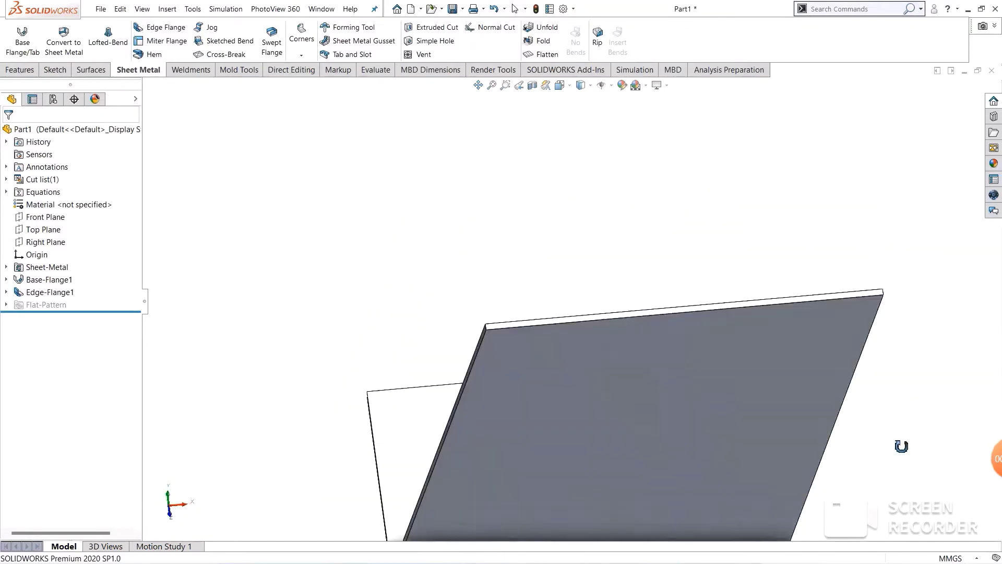
mouse_move(793, 334)
middle_mouse_down()
mouse_move(910, 380)
mouse_move(861, 327)
mouse_move(879, 393)
mouse_move(765, 415)
middle_mouse_up()
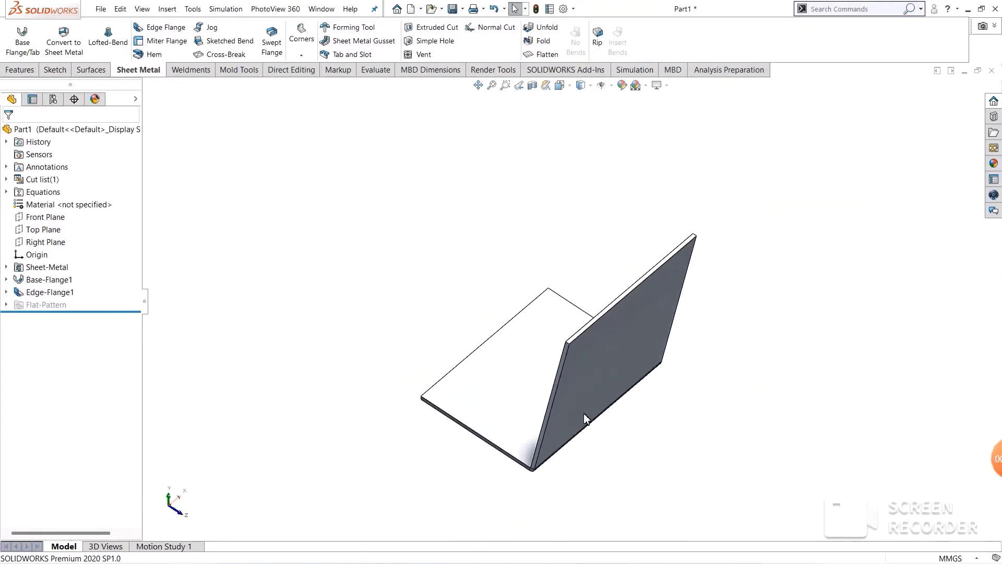
mouse_move(619, 361)
middle_mouse_down()
mouse_move(705, 351)
mouse_move(686, 280)
mouse_move(636, 279)
middle_mouse_up()
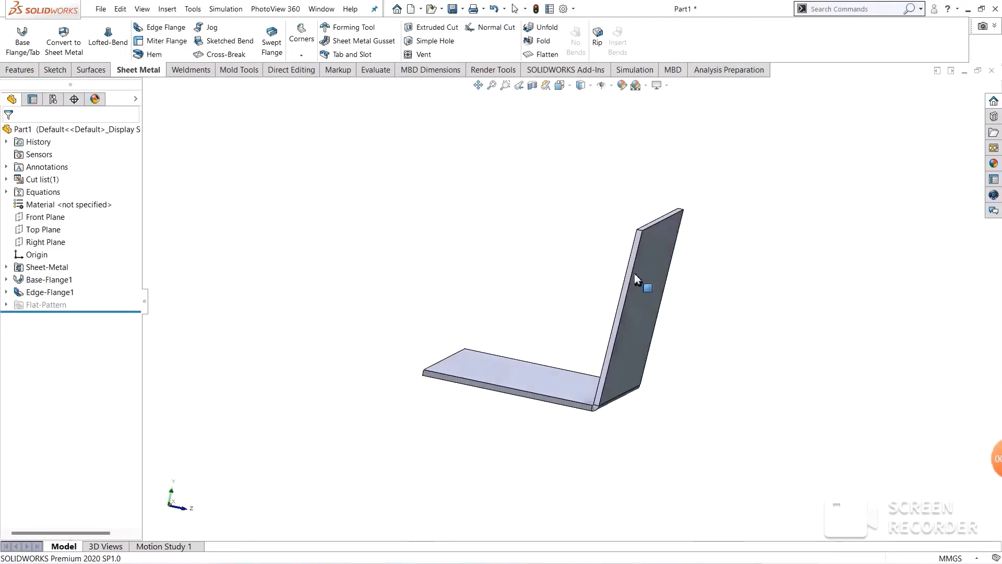
Step: Reopen Edge-Flange1 and give it a custom 10 mm bend radius
left_click(47, 292)
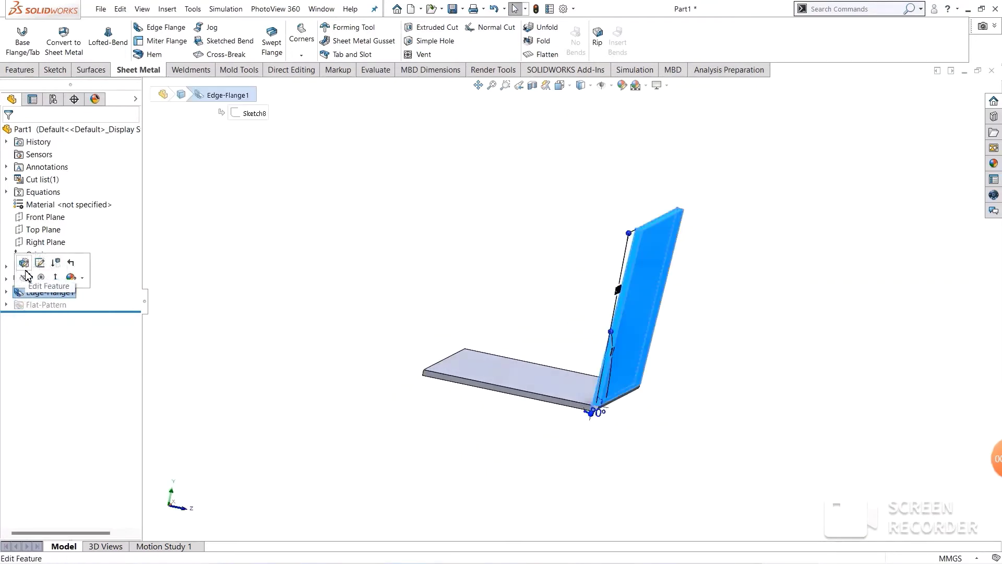
middle_click_drag(758, 347, 776, 364)
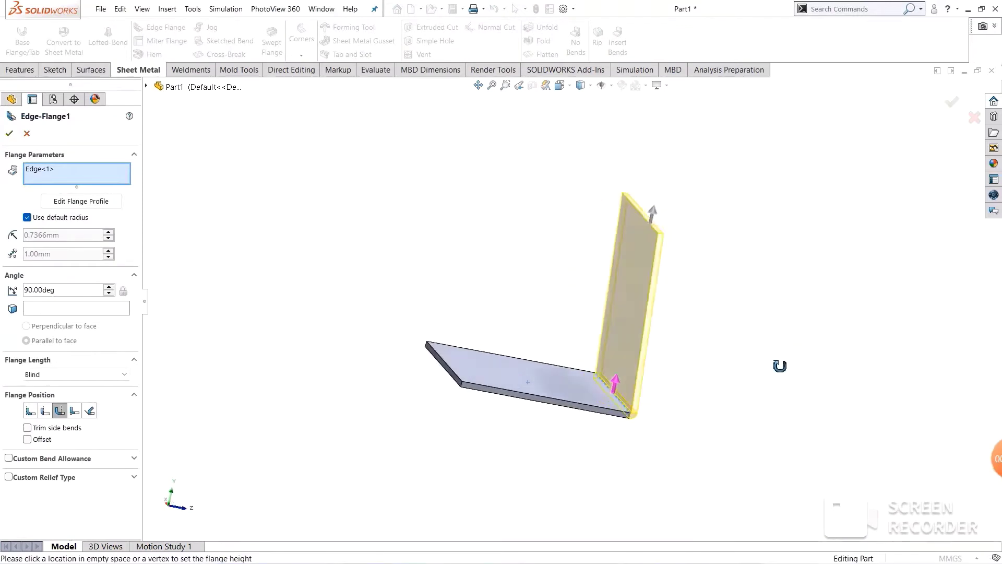
scroll(614, 470, "down", 1)
scroll(582, 418, "down", 1)
scroll(664, 349, "down", 1)
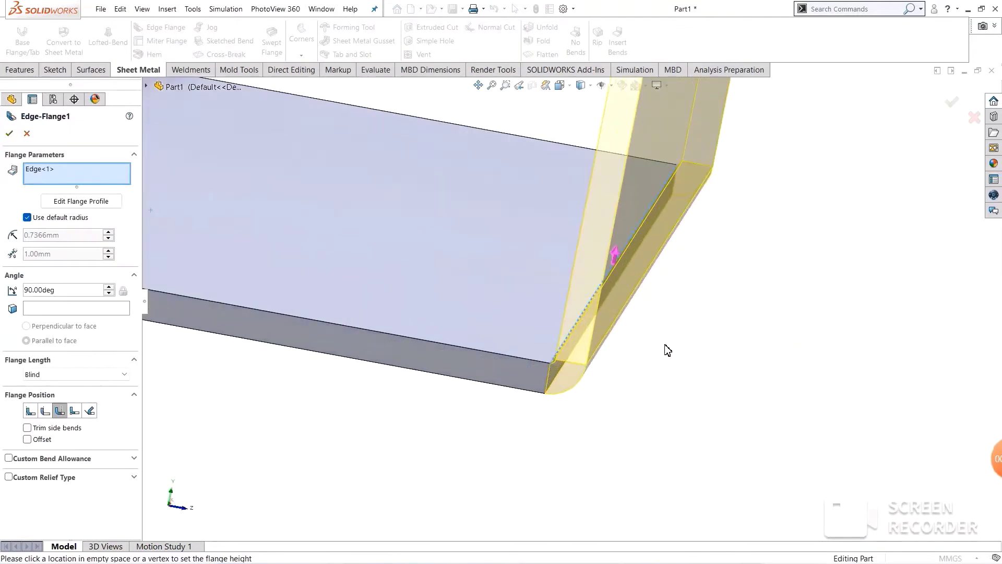
scroll(677, 349, "down", 2)
middle_click_drag(677, 350, 200, 329)
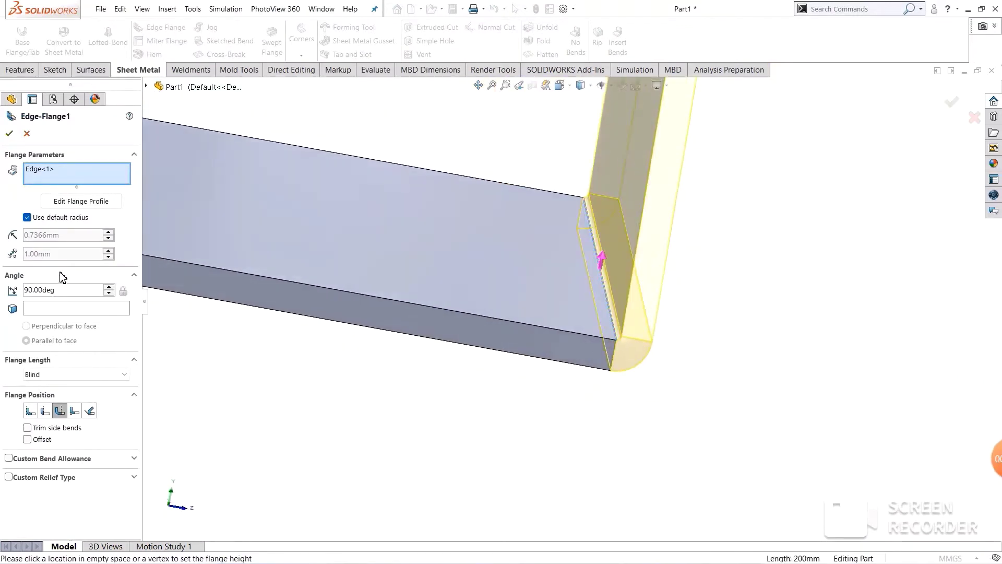
left_click(27, 218)
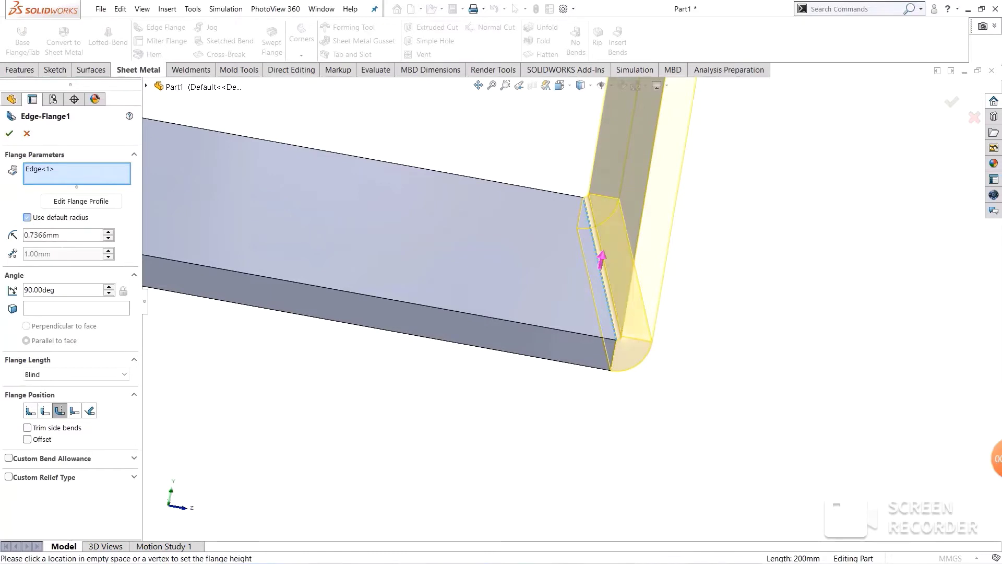
left_click_drag(50, 237, 17, 242)
type("5")
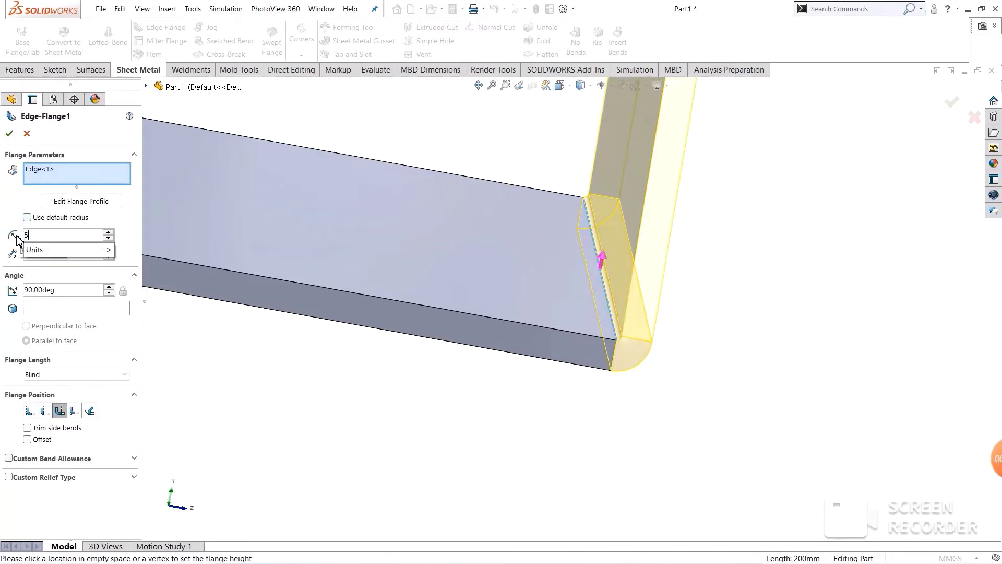
key("Return")
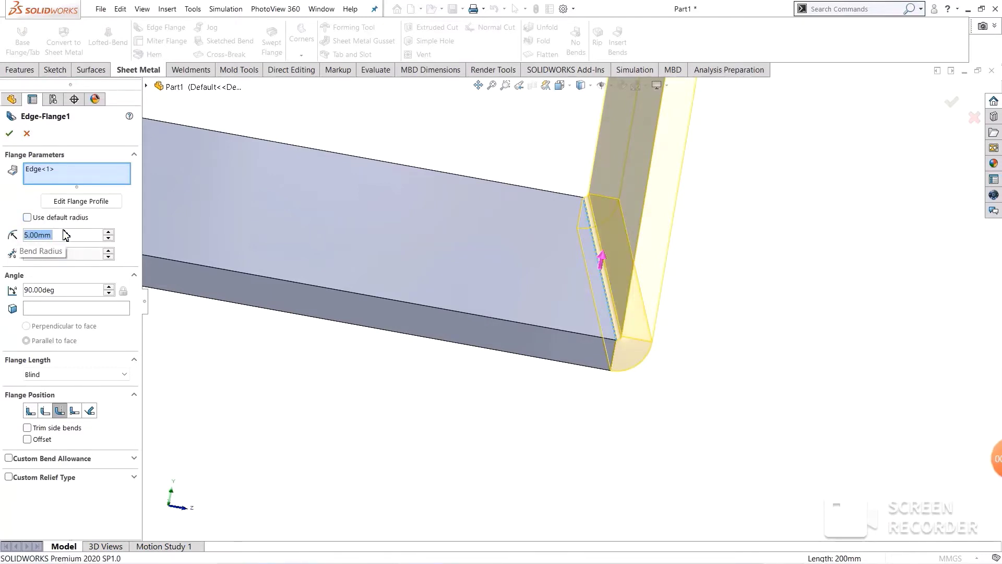
type("10")
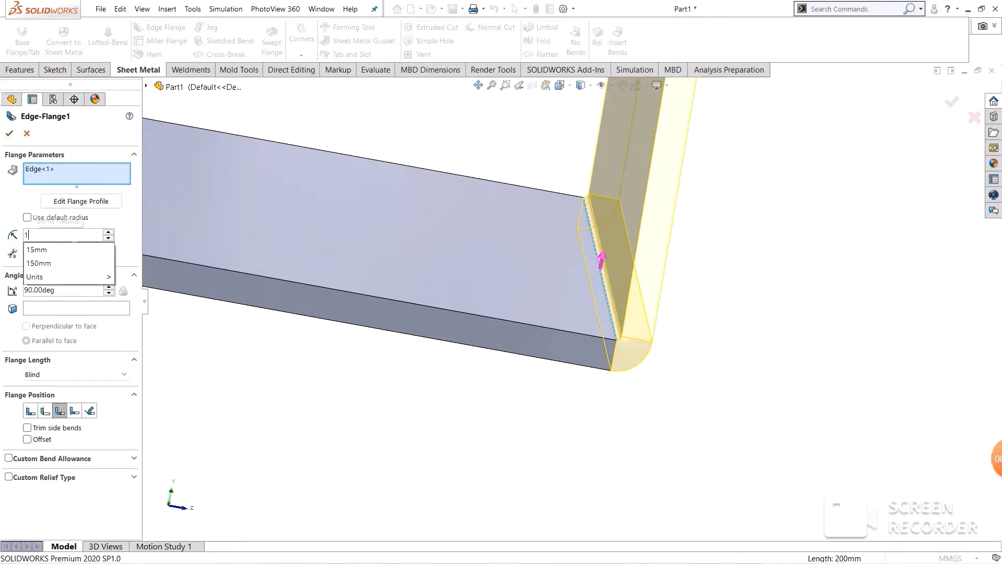
key("Return")
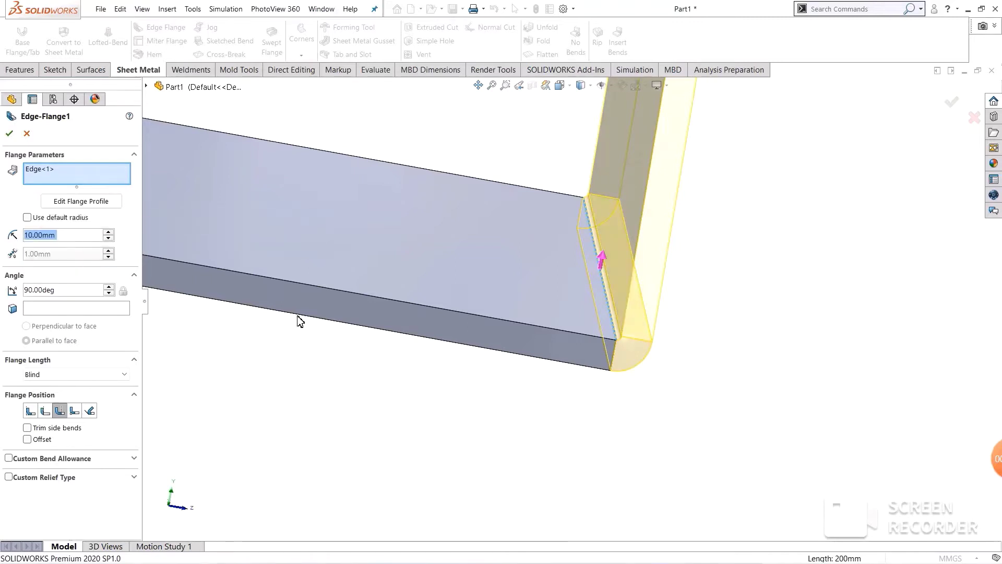
Step: Set the flange position to Material Inside and accept Edge-Flange1
left_click(48, 412)
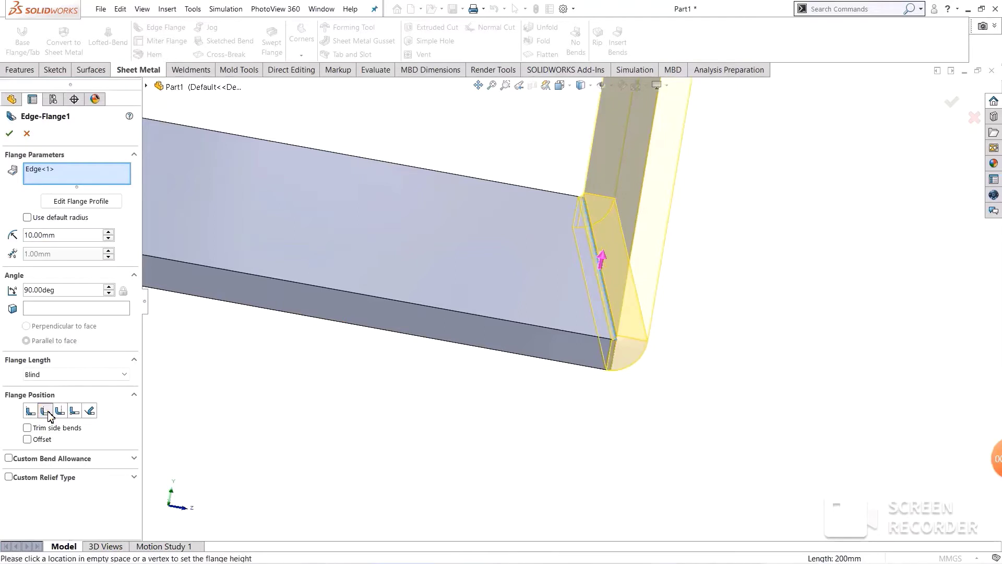
left_click(75, 412)
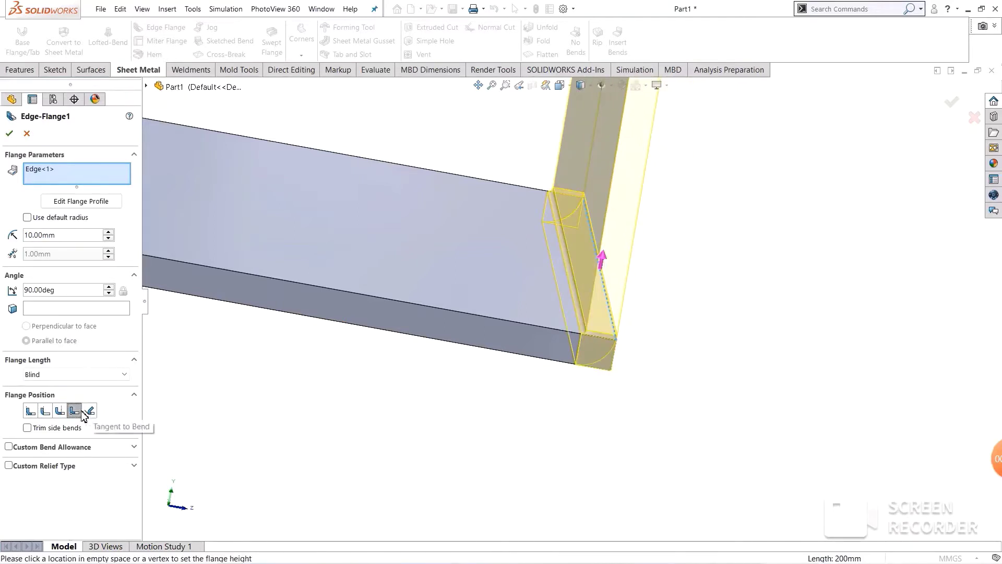
left_click(31, 412)
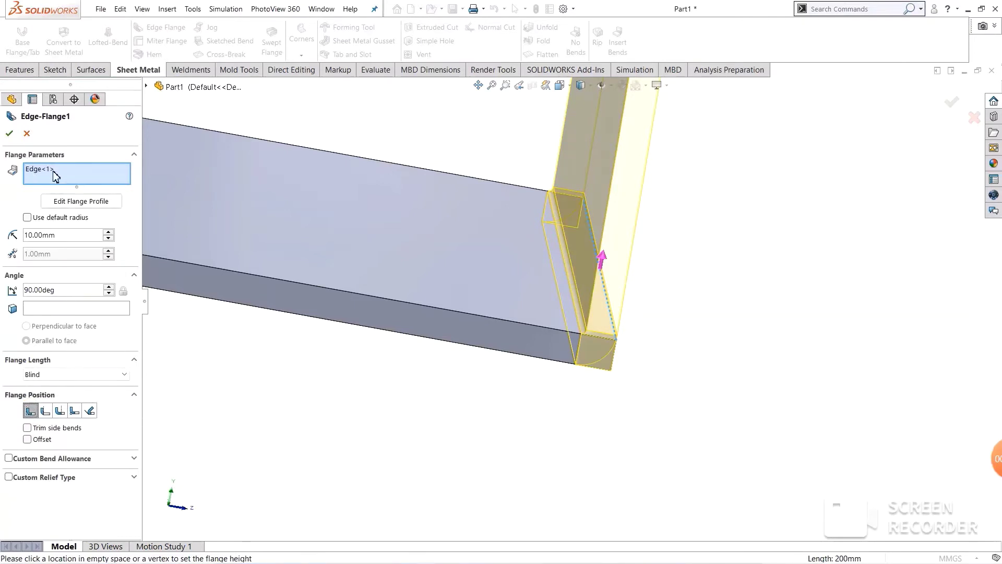
double_click(39, 235)
left_click(11, 134)
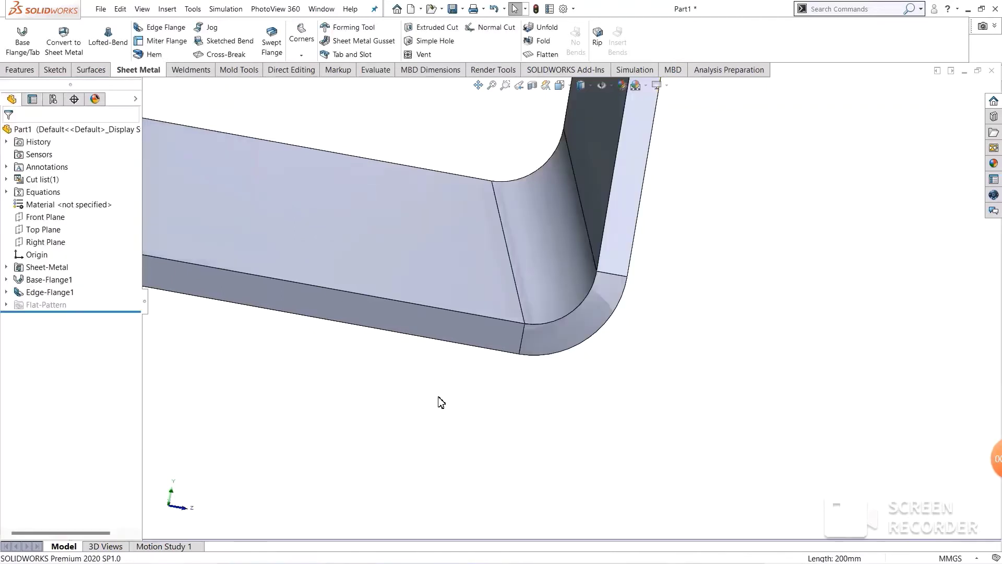
Step: Orbit to view the plate's underside and select the Front Plane
scroll(485, 399, "up", 2)
scroll(490, 400, "up", 2)
scroll(553, 384, "up", 3)
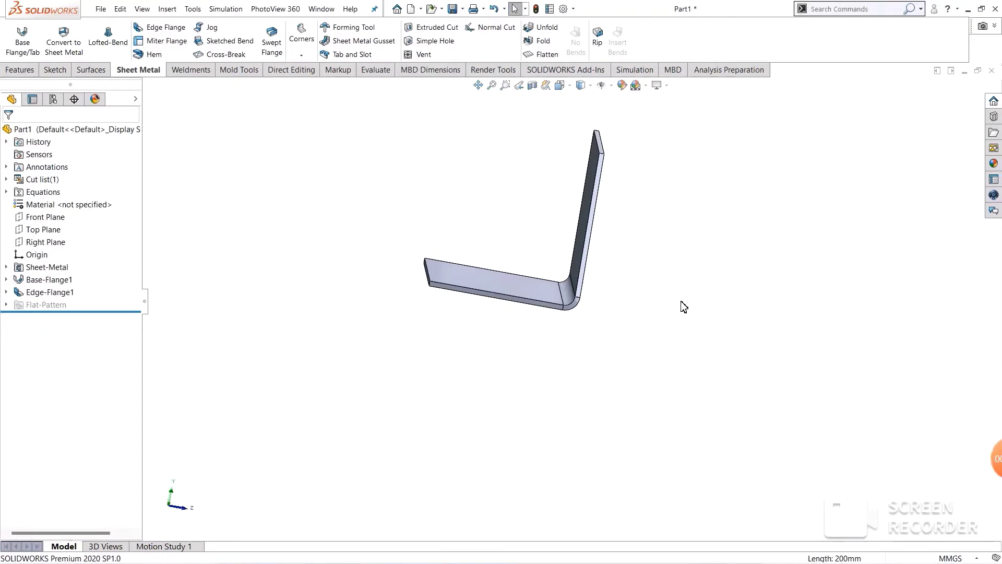
mouse_move(684, 306)
middle_mouse_down()
mouse_move(528, 385)
mouse_move(465, 432)
mouse_move(600, 316)
mouse_move(633, 307)
mouse_move(555, 284)
middle_mouse_up()
scroll(561, 287, "down", 3)
mouse_move(684, 349)
middle_mouse_down()
mouse_move(684, 416)
mouse_move(705, 304)
mouse_move(850, 343)
mouse_move(765, 414)
mouse_move(744, 298)
middle_mouse_up()
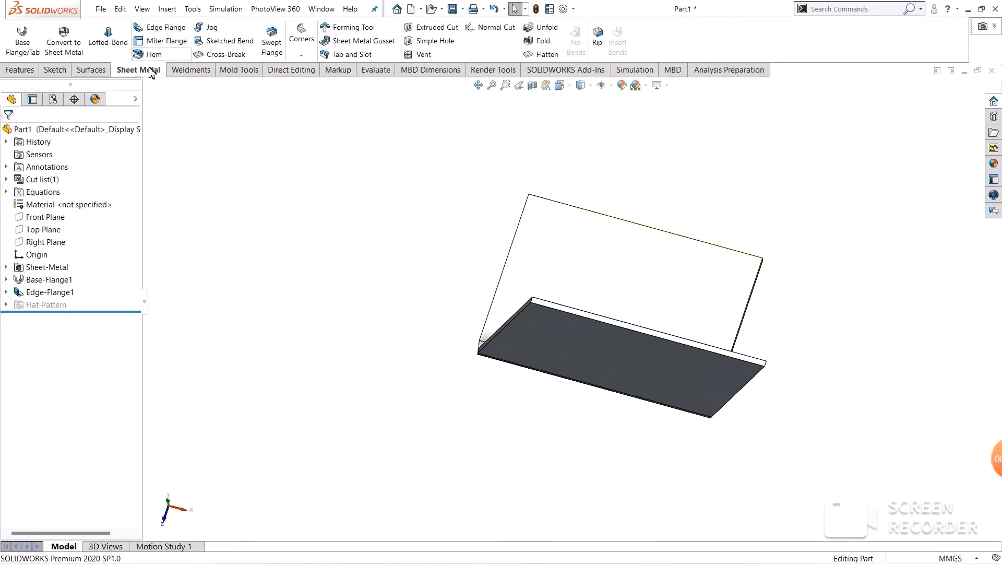
left_click(21, 218)
mouse_move(230, 184)
middle_mouse_down()
mouse_move(313, 241)
mouse_move(281, 216)
mouse_move(277, 180)
middle_mouse_up()
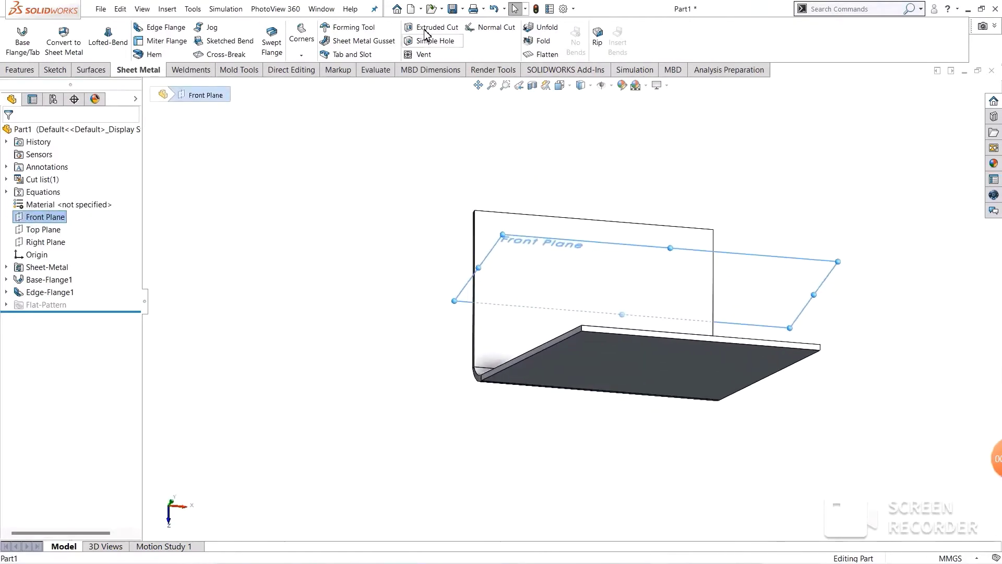
left_click(20, 70)
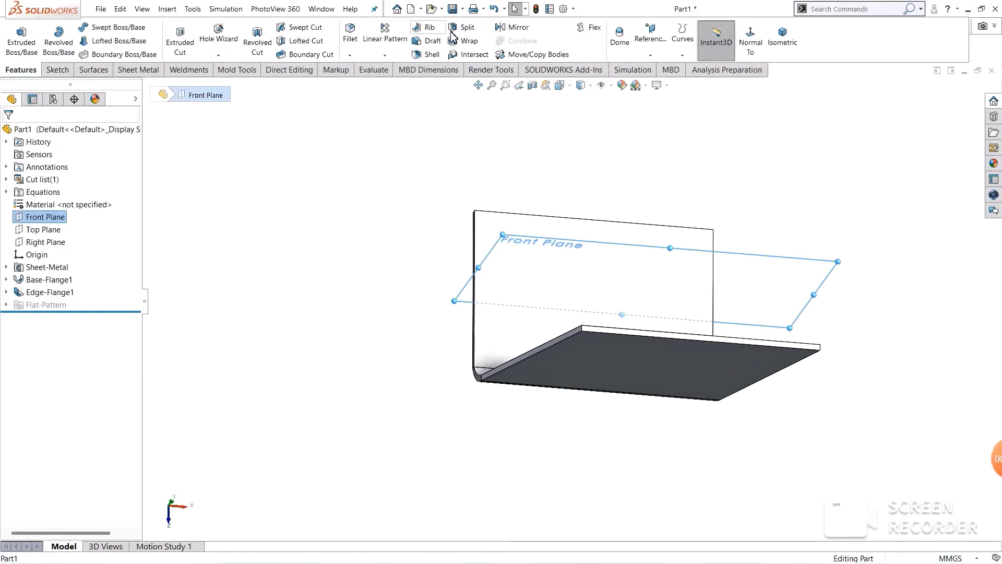
Step: Mirror Edge-Flange1 about the Front Plane and orbit to view the resulting channel
left_click(506, 27)
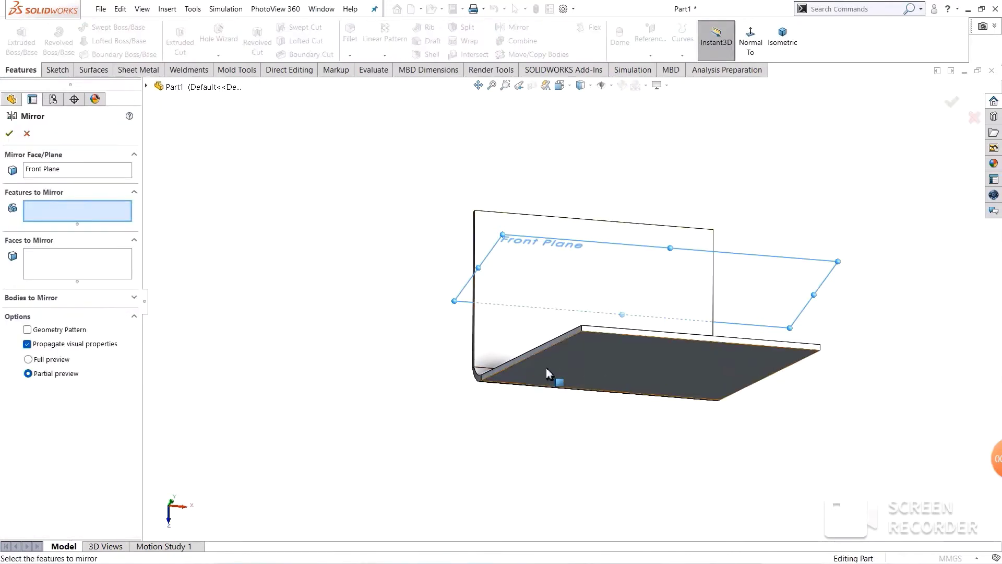
left_click(509, 368)
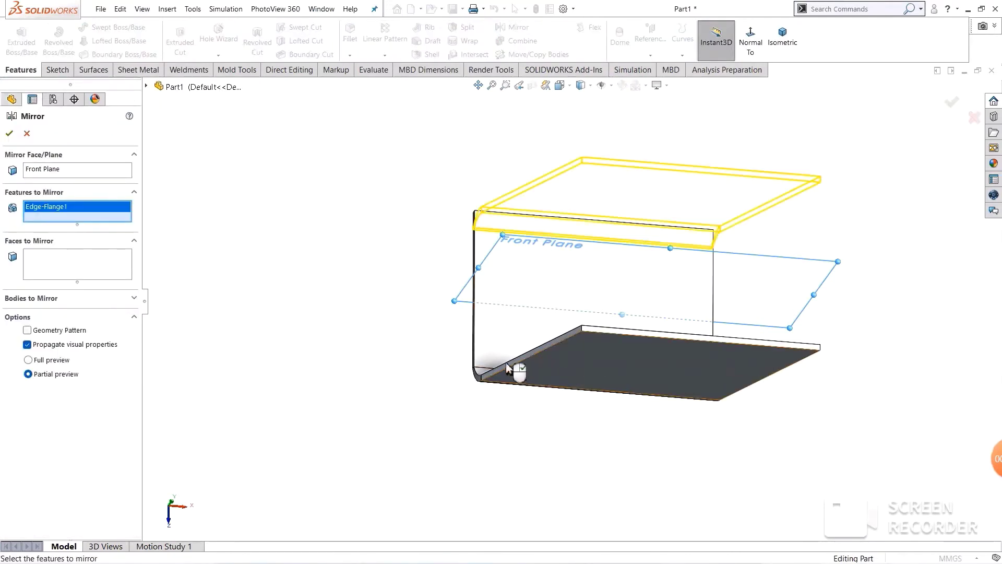
left_click(11, 135)
mouse_move(315, 192)
middle_mouse_down()
mouse_move(409, 251)
mouse_move(320, 152)
mouse_move(351, 237)
mouse_move(331, 168)
mouse_move(484, 286)
mouse_move(371, 394)
mouse_move(360, 260)
mouse_move(436, 226)
mouse_move(454, 268)
mouse_move(606, 323)
middle_mouse_up()
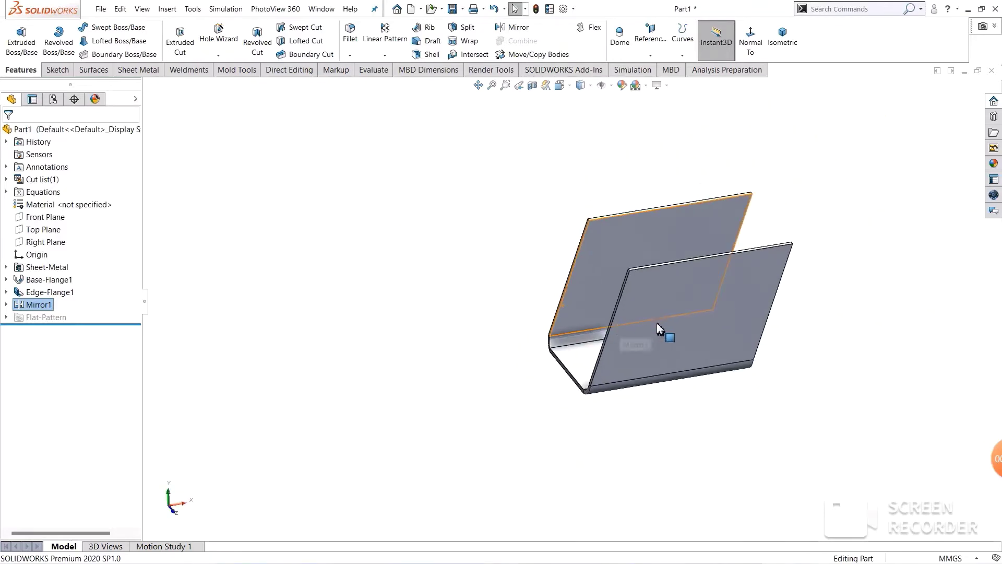
mouse_move(772, 297)
middle_mouse_down()
mouse_move(784, 280)
mouse_move(867, 343)
mouse_move(826, 423)
mouse_move(809, 291)
mouse_move(752, 281)
mouse_move(829, 342)
mouse_move(664, 247)
mouse_move(650, 265)
mouse_move(665, 244)
mouse_move(651, 230)
mouse_move(576, 243)
middle_mouse_up()
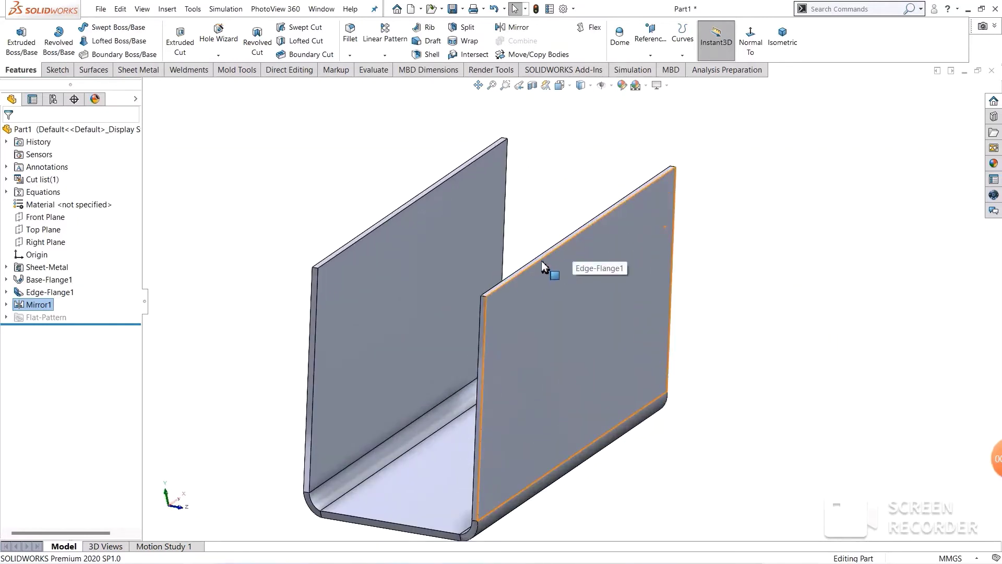
left_click(128, 72)
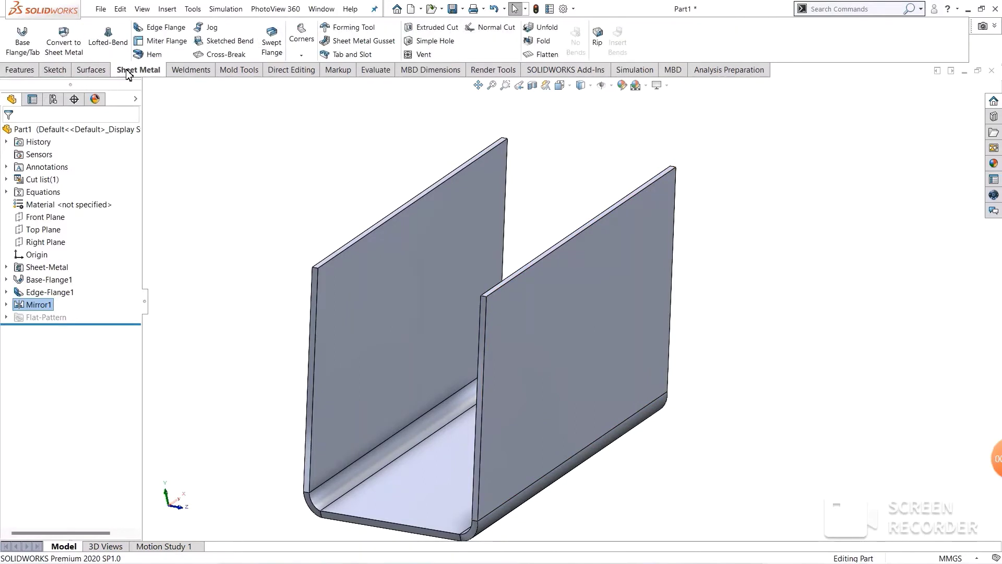
Step: Start an edge flange on the top edges of both channel walls, 70 mm long
left_click(146, 29)
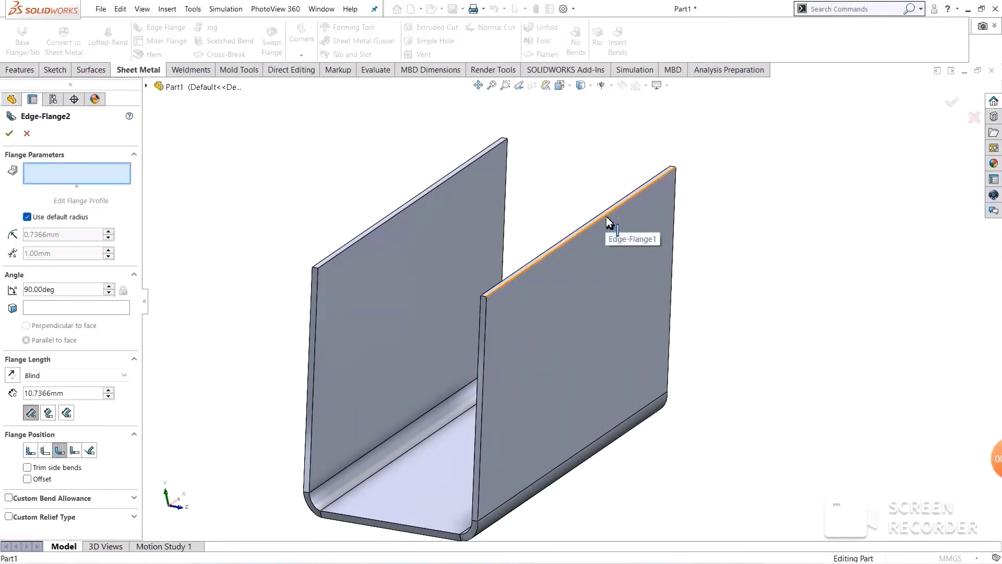
left_click(607, 218)
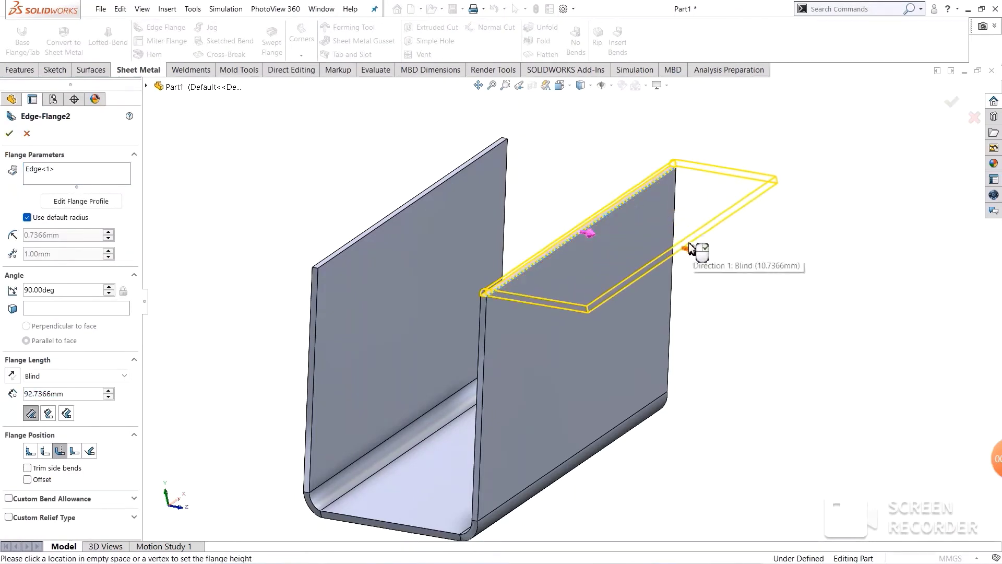
left_click(678, 246)
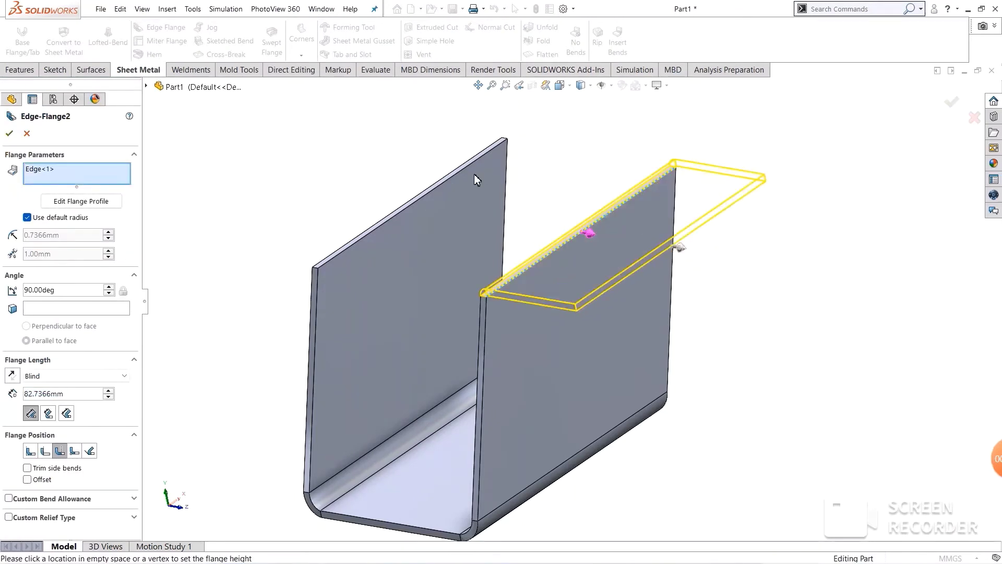
left_click(424, 191)
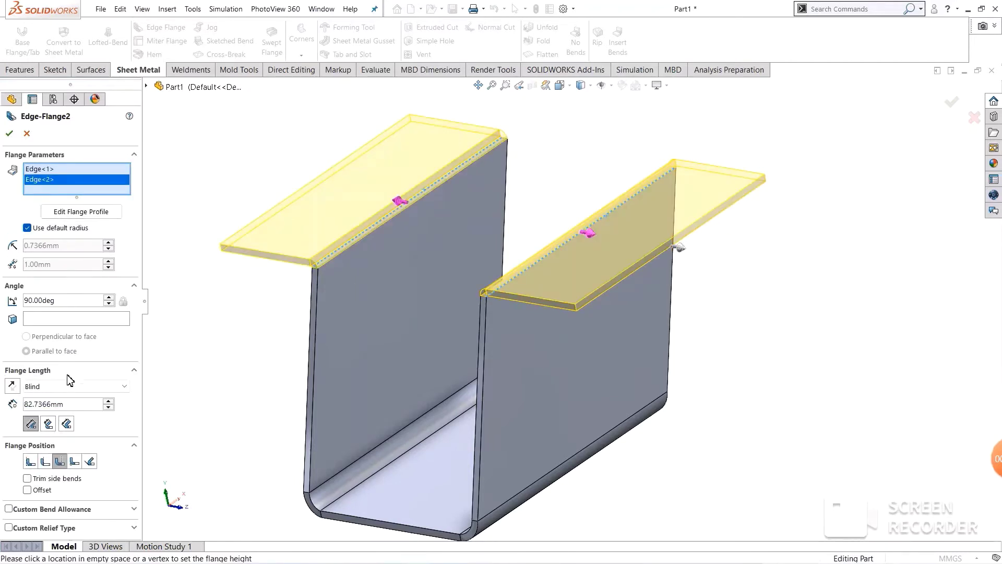
triple_click(38, 405)
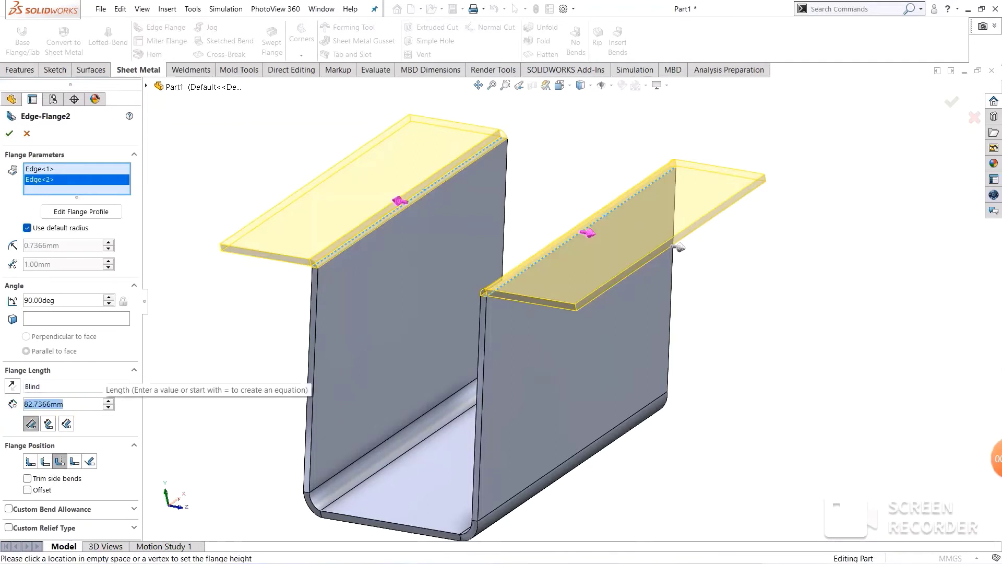
type("70")
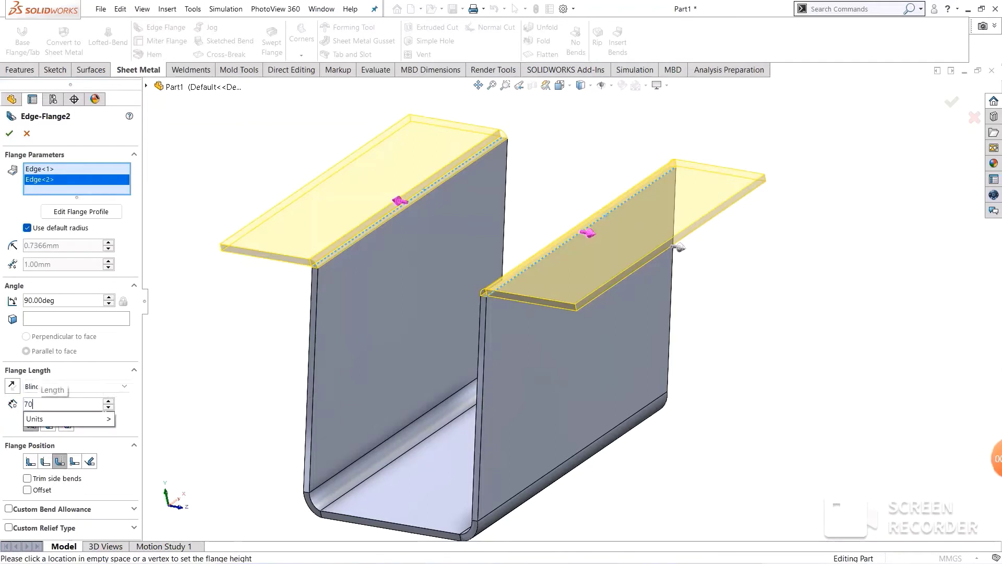
key("Return")
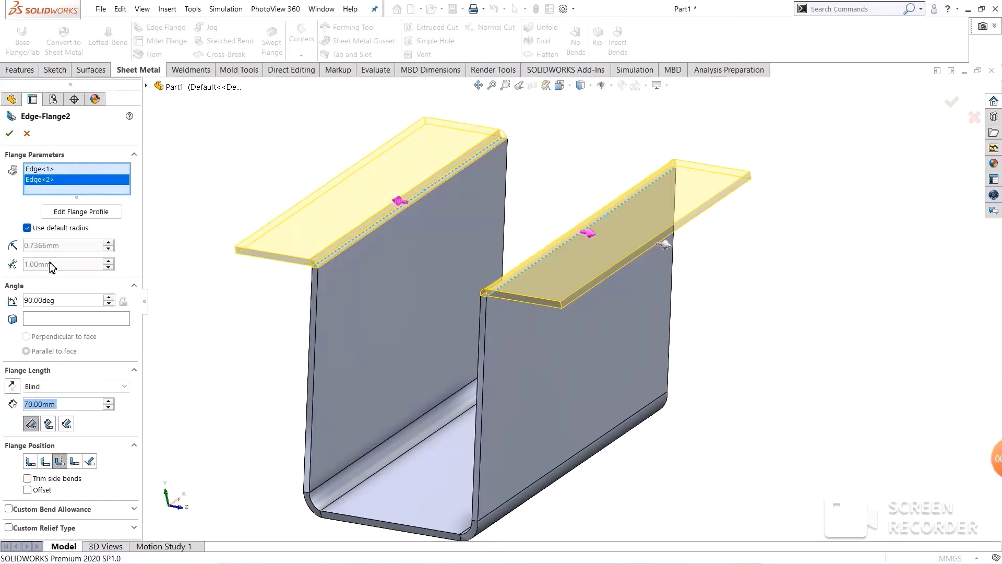
Step: Replace the default bend radius with a 5 mm radius and accept the flanges
left_click(27, 228)
left_click(63, 246)
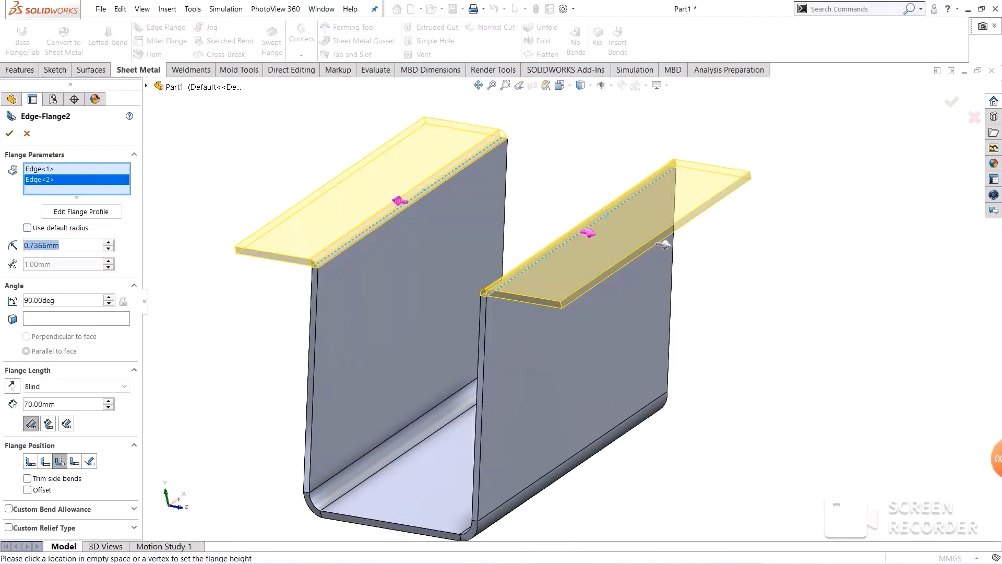
type("5")
key("Return")
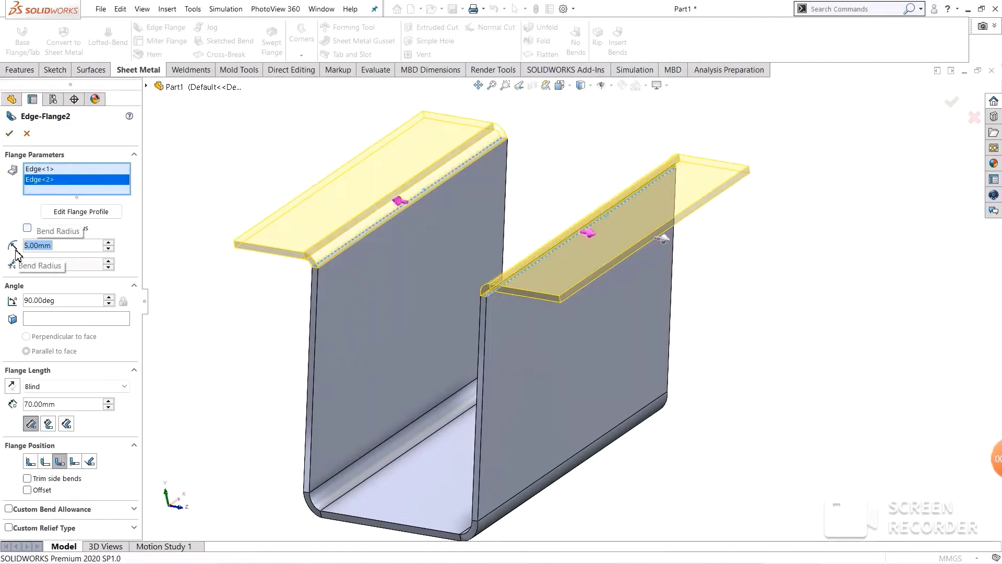
left_click(10, 133)
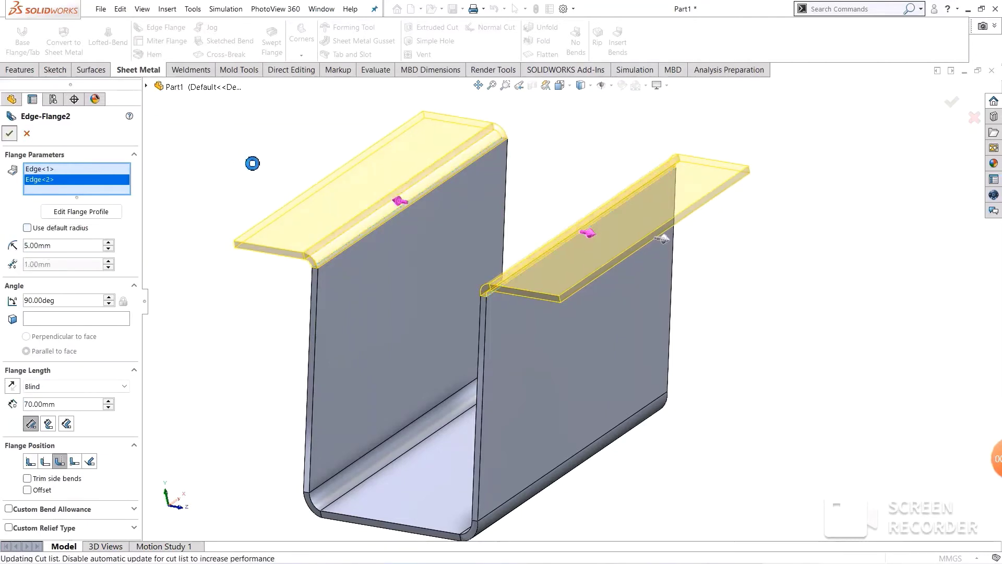
mouse_move(827, 259)
middle_mouse_down()
mouse_move(730, 385)
mouse_move(986, 96)
mouse_move(772, 331)
mouse_move(772, 358)
mouse_move(735, 427)
mouse_move(758, 376)
mouse_move(727, 305)
mouse_move(708, 401)
mouse_move(840, 390)
mouse_move(746, 414)
mouse_move(725, 468)
mouse_move(644, 402)
mouse_move(633, 317)
mouse_move(707, 304)
mouse_move(748, 261)
mouse_move(694, 376)
mouse_move(712, 371)
mouse_move(706, 299)
mouse_move(691, 315)
middle_mouse_up()
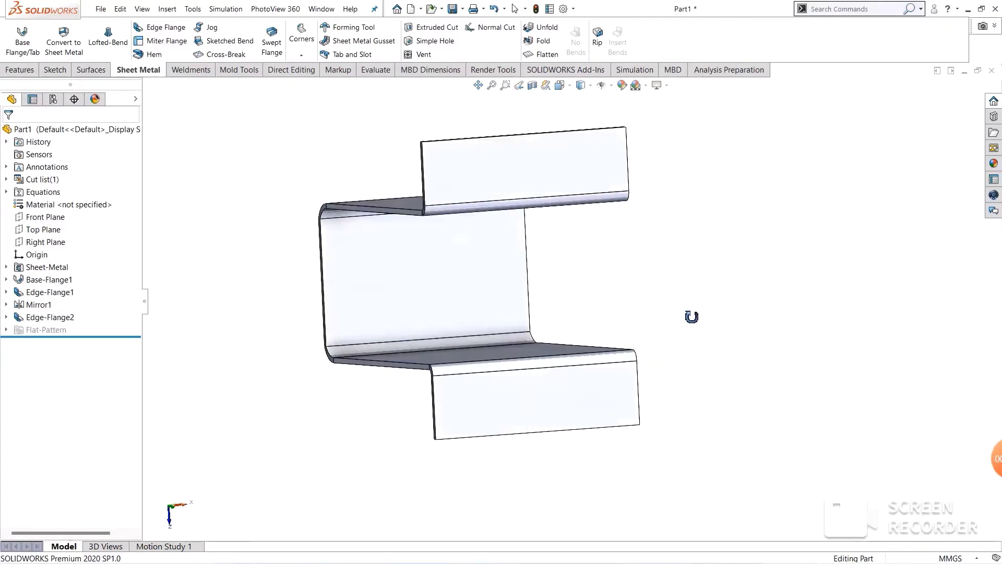
Step: Start a sketch on the channel web, viewed normal, and draw a circle on its upper left
left_click(416, 283)
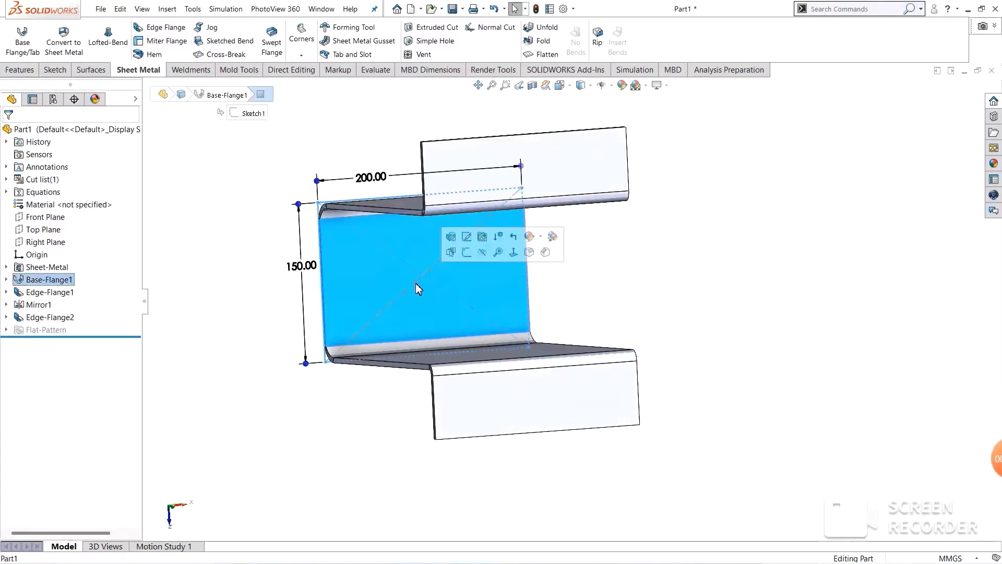
left_click(467, 253)
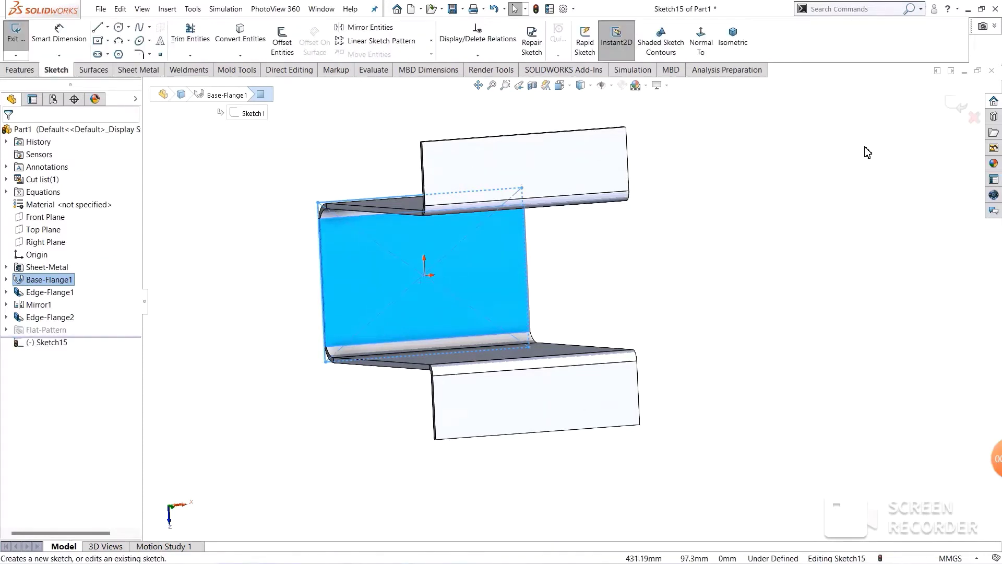
left_click(711, 52)
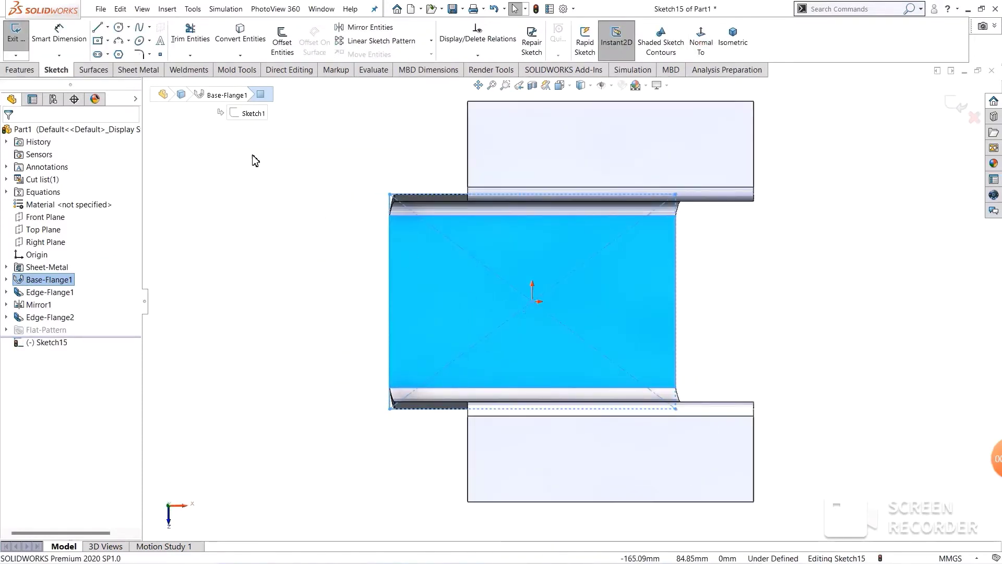
left_click(120, 28)
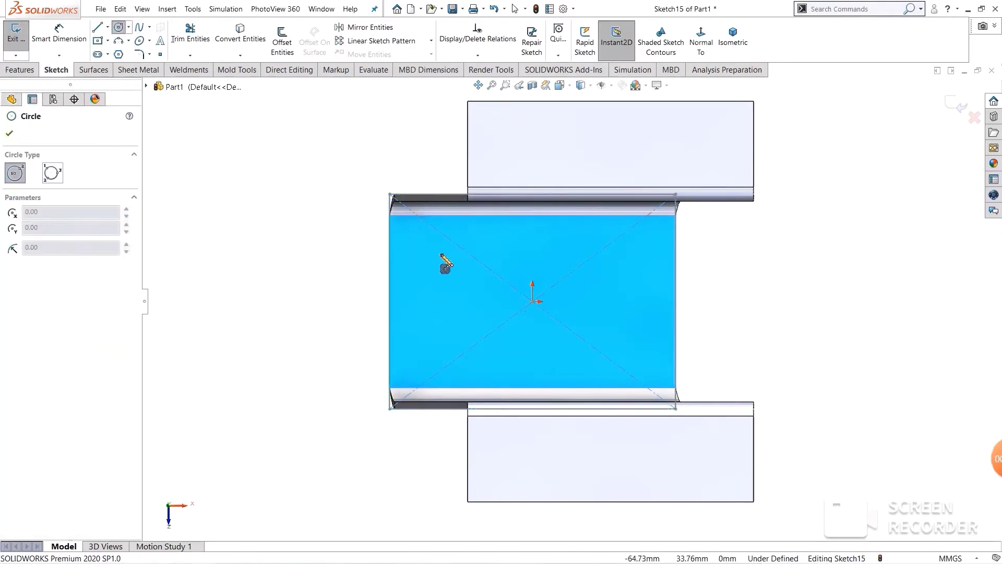
left_click(433, 250)
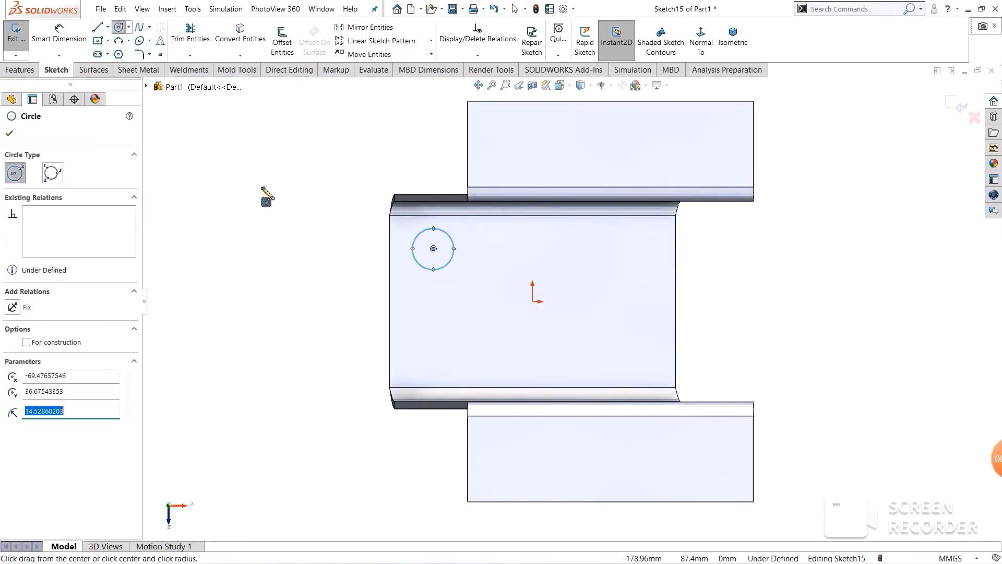
Step: Dimension the circle to Ø20 mm and 35 mm vertically from the origin
left_click(59, 32)
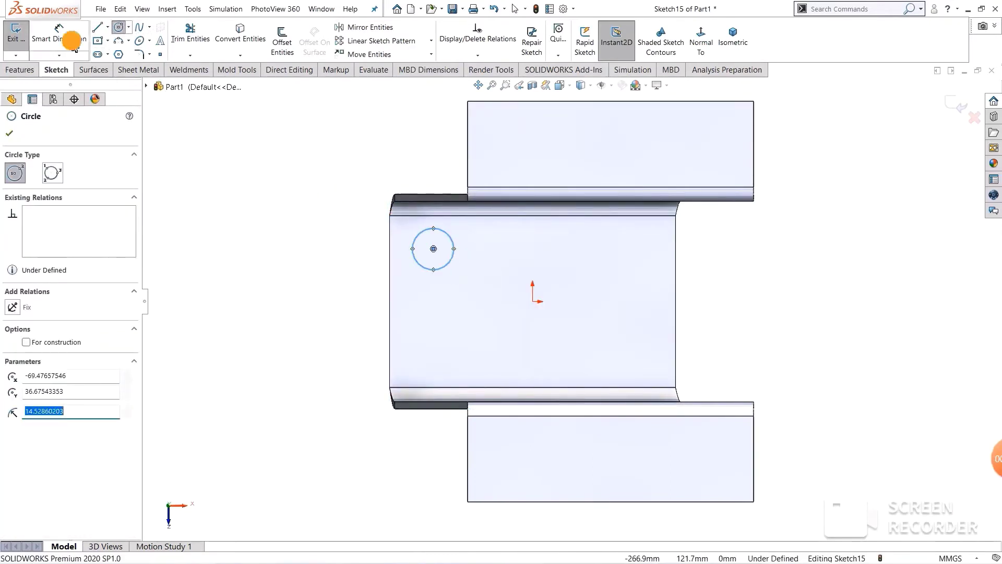
left_click(421, 235)
left_click(367, 233)
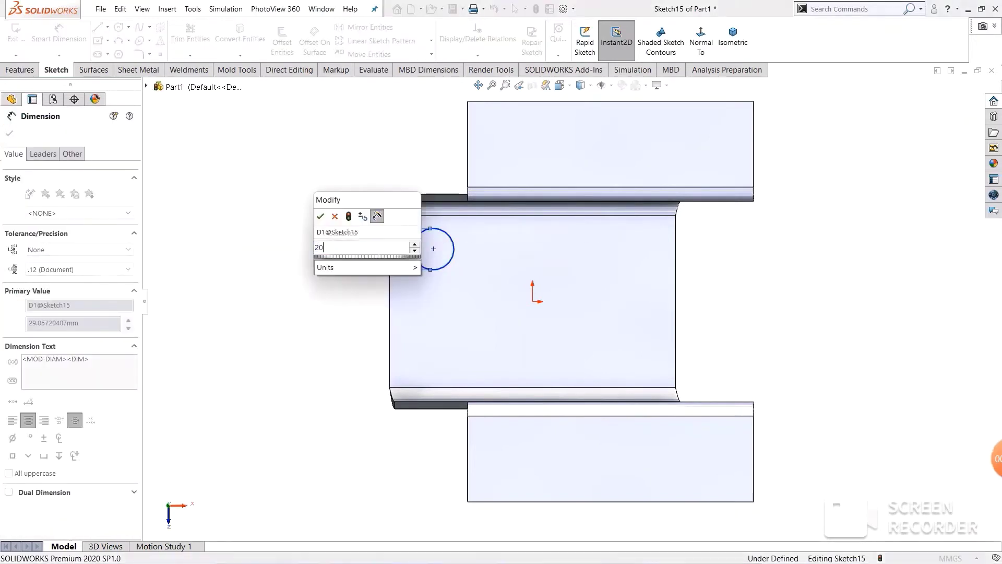
key("Escape")
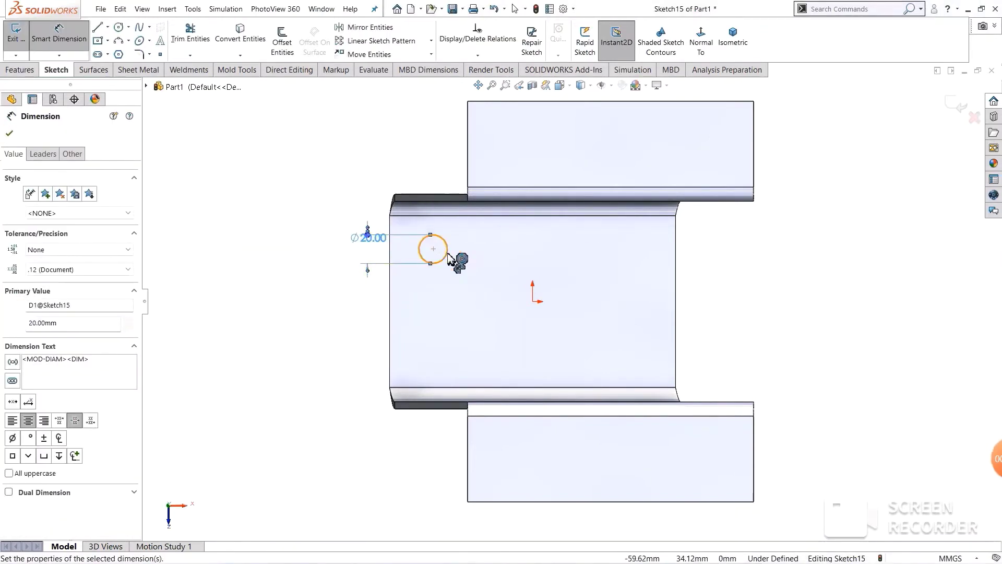
scroll(464, 266, "down", 2)
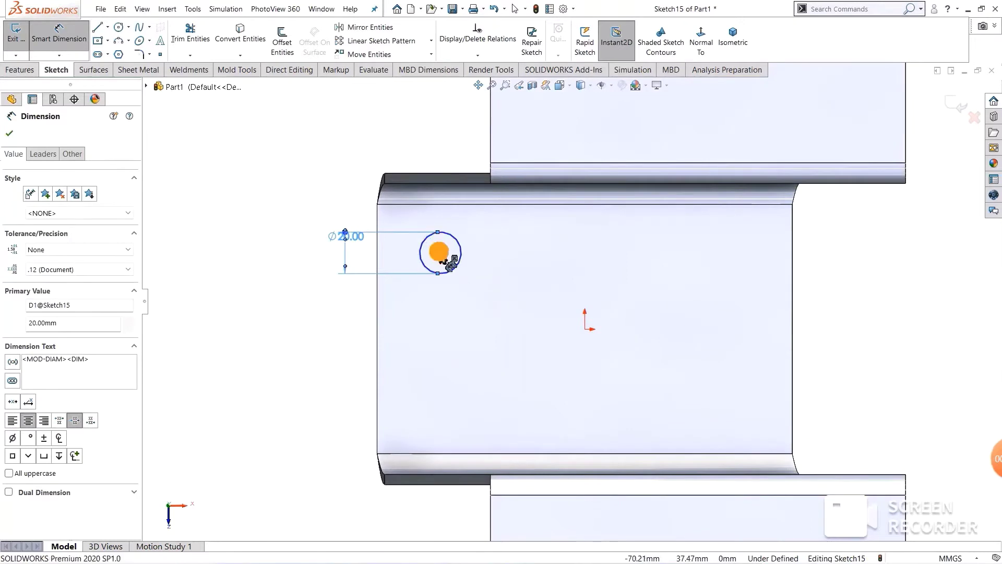
left_click(439, 252)
left_click(587, 333)
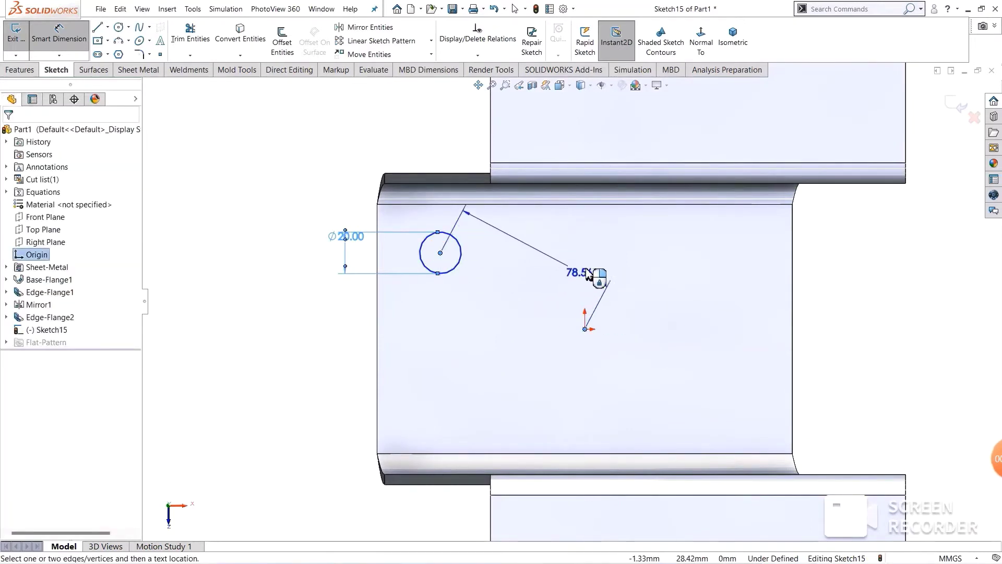
left_click(608, 264)
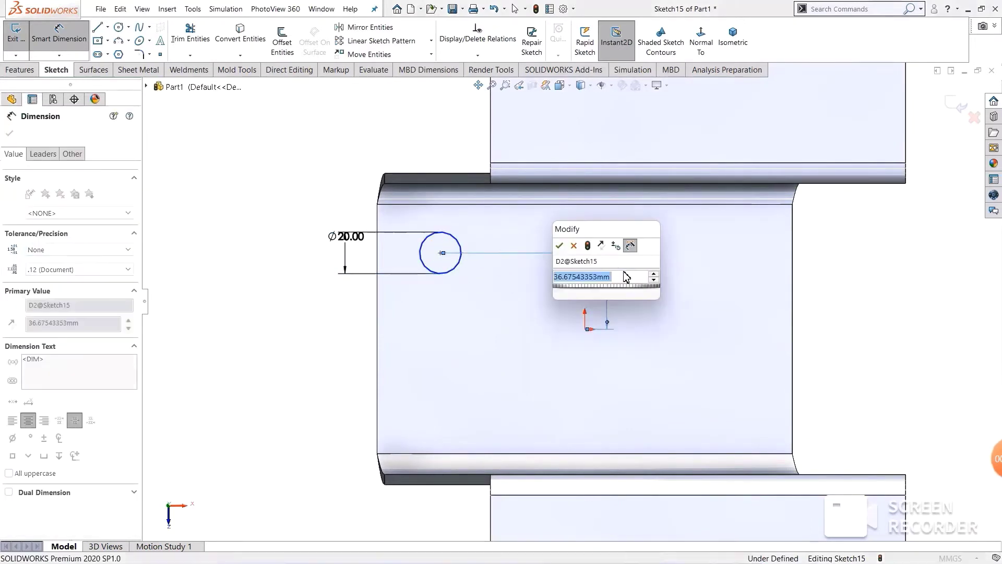
type("35")
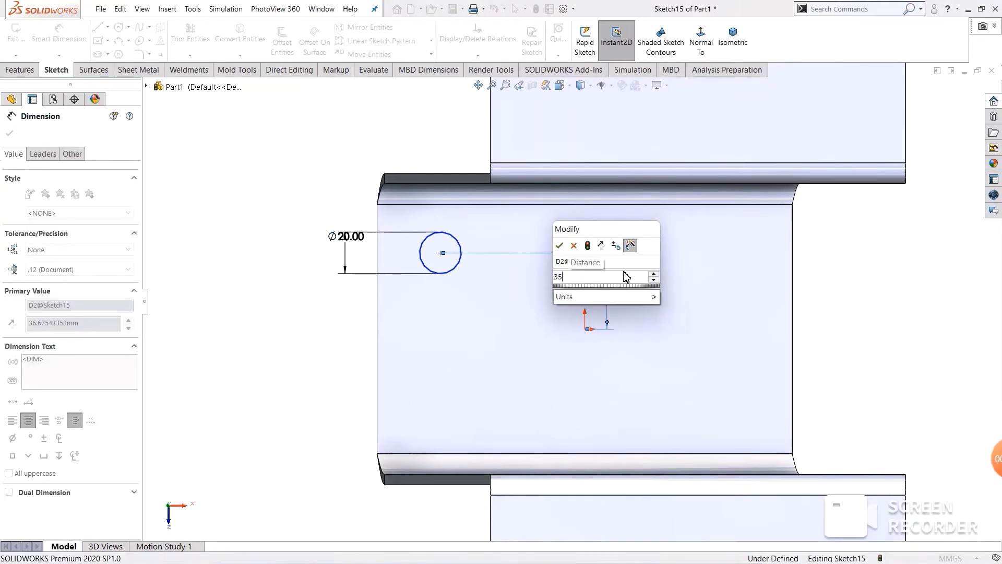
key("Return")
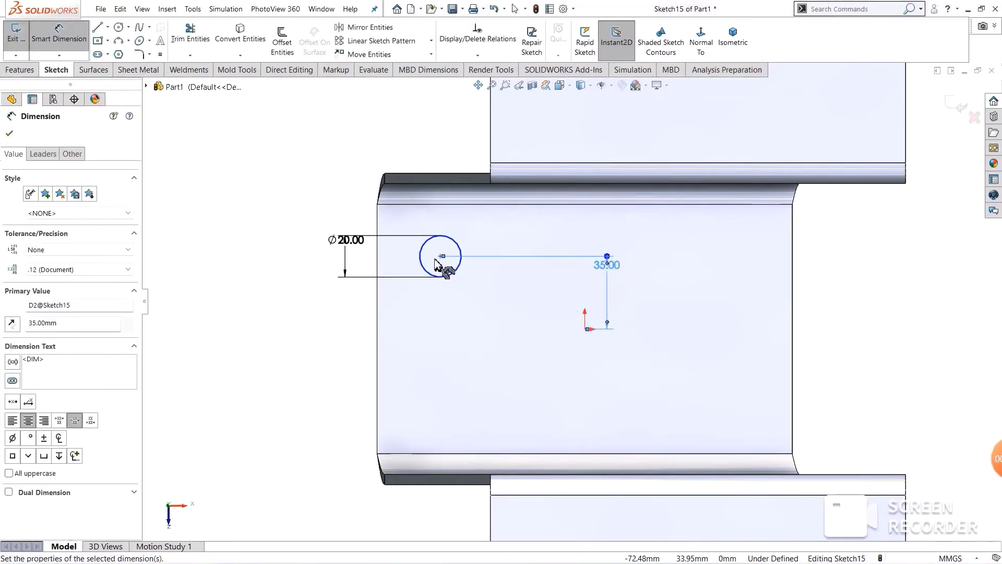
Step: Place the circle centre 70 mm horizontally from the origin
left_click(441, 256)
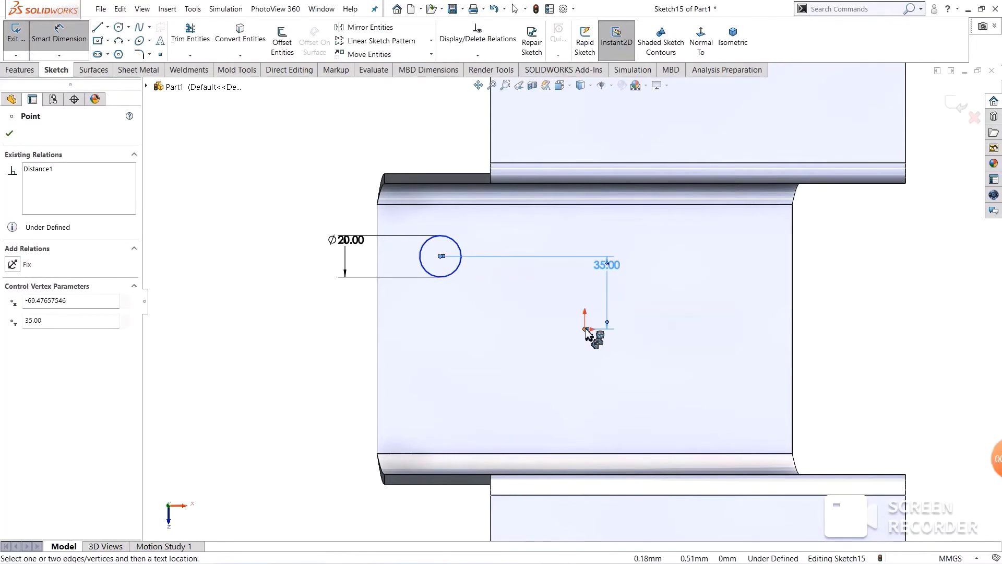
left_click(585, 329)
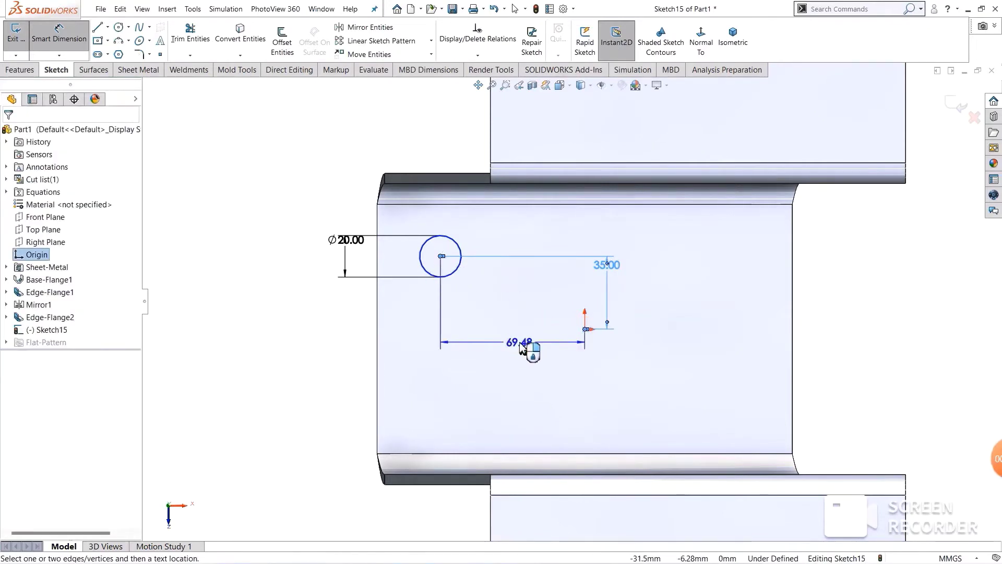
left_click(521, 344)
type("70")
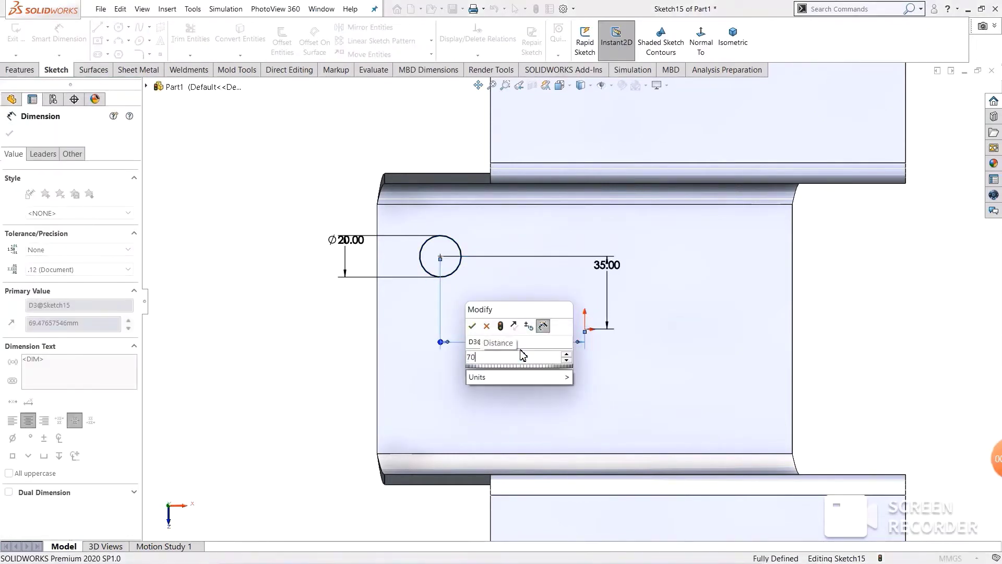
key("Return")
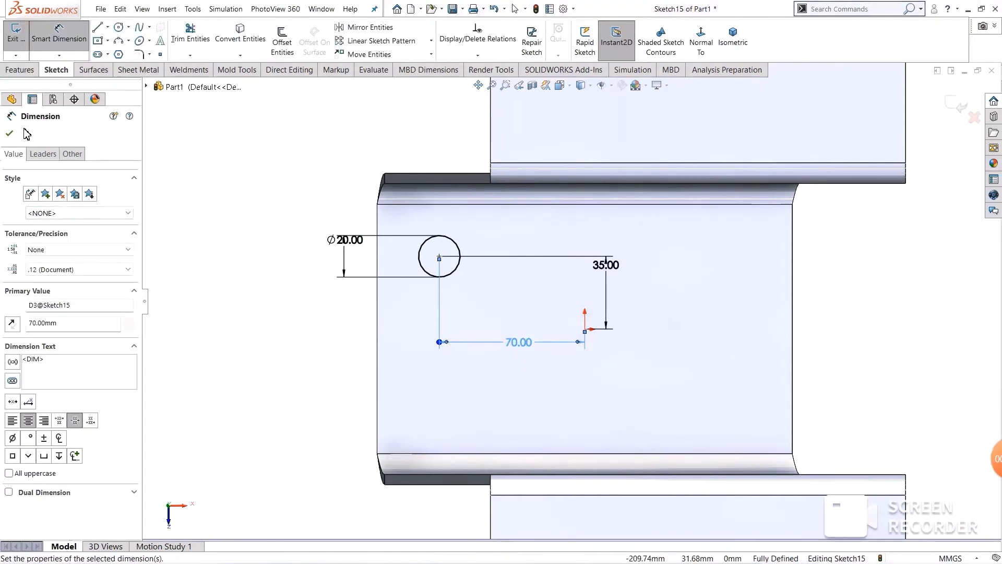
left_click(10, 134)
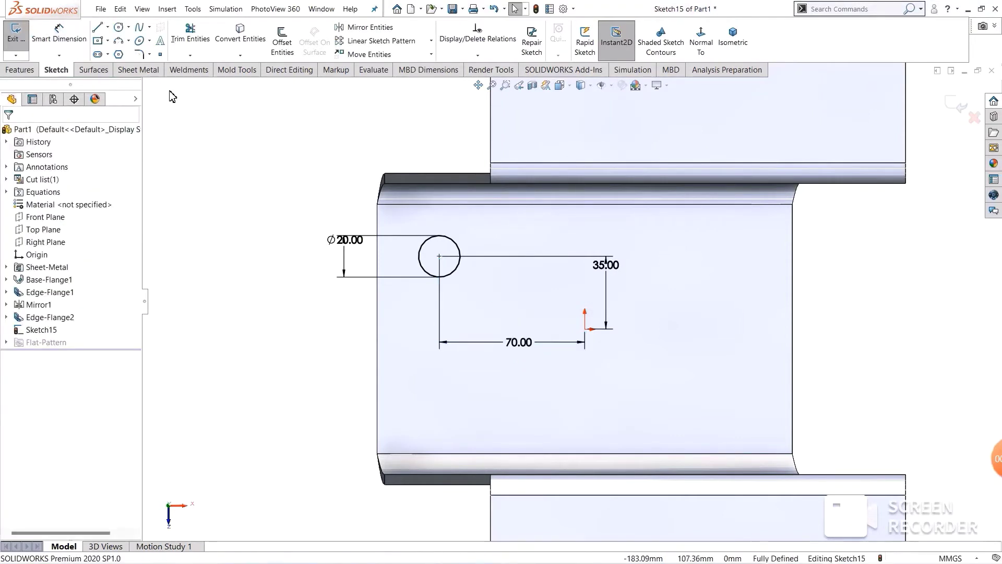
Step: Cut the Ø20 circle through the web with an Up To Next extruded cut
left_click(147, 69)
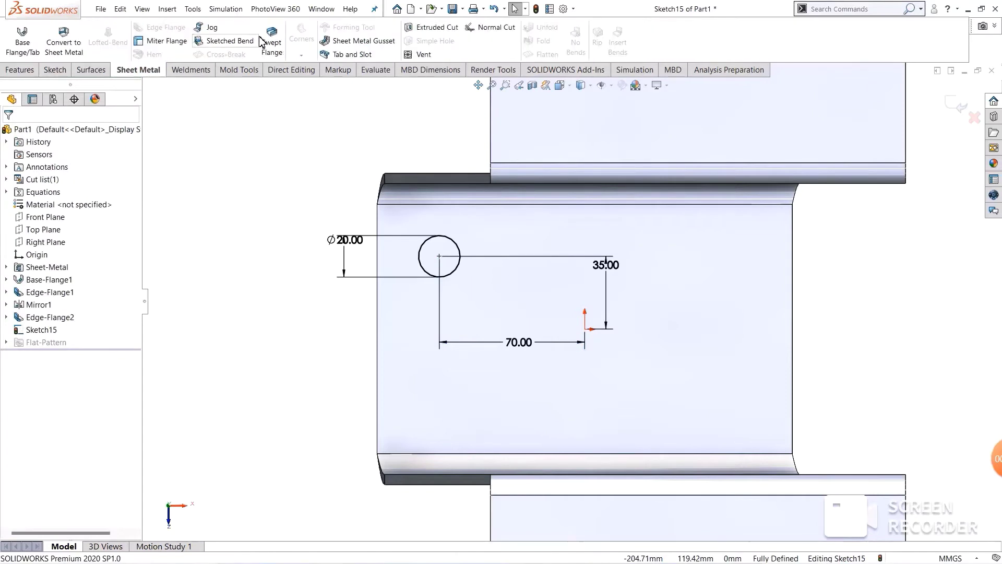
left_click(418, 28)
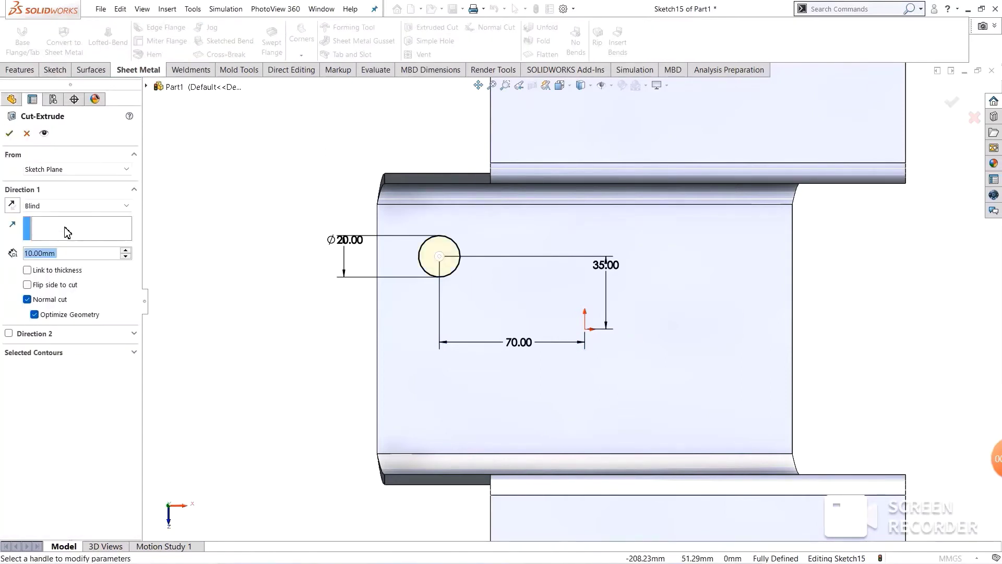
left_click(67, 206)
left_click(62, 252)
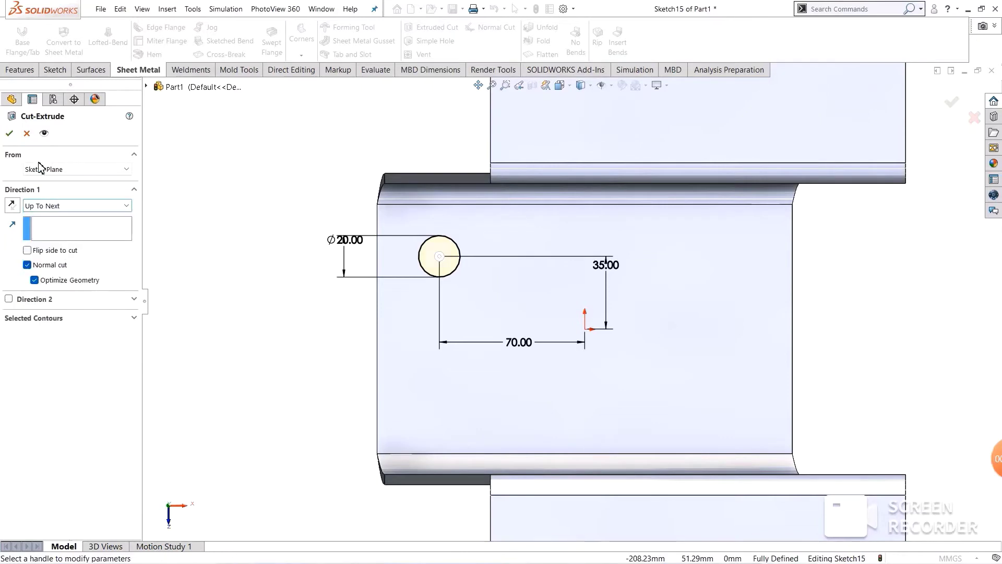
left_click(10, 133)
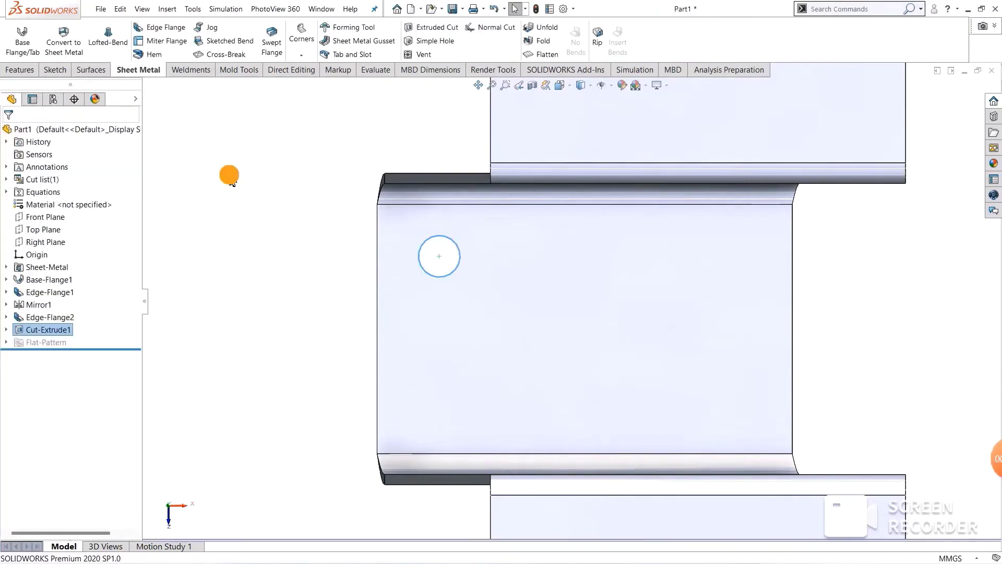
left_click(229, 176)
mouse_move(258, 183)
middle_mouse_down()
mouse_move(318, 230)
mouse_move(305, 205)
middle_mouse_up()
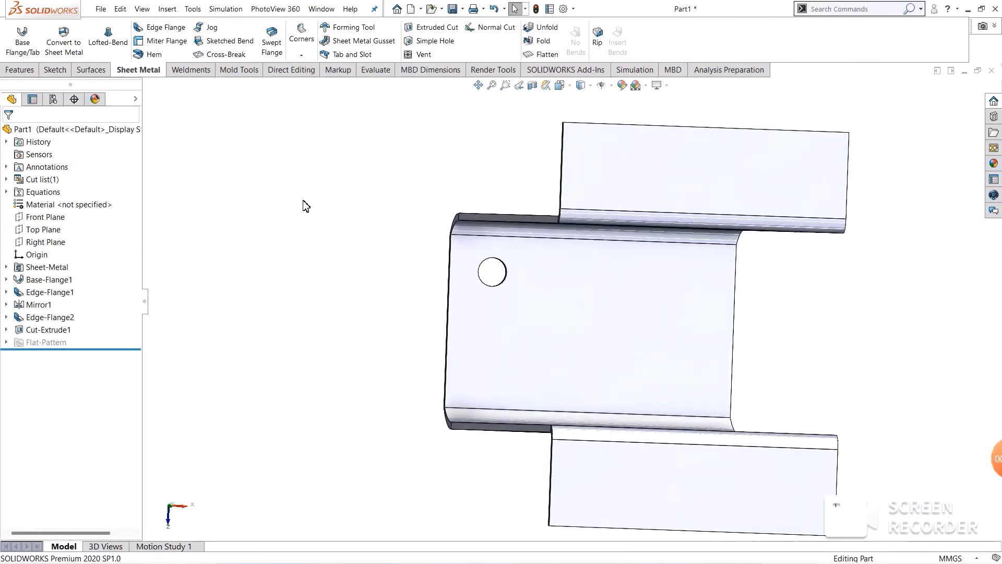
Step: Start a linear pattern of Cut-Extrude1 along the part's left edge
left_click(16, 70)
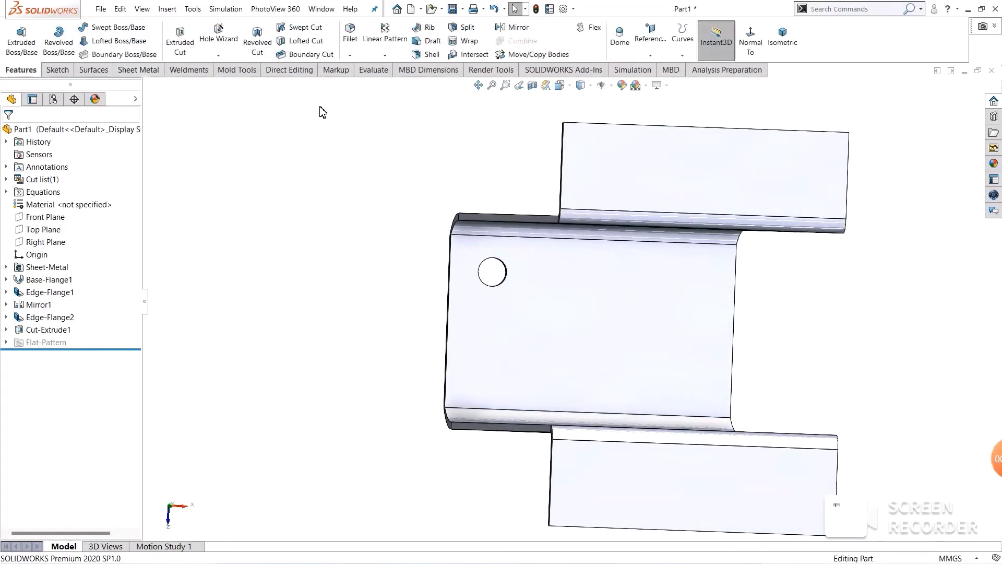
left_click(389, 45)
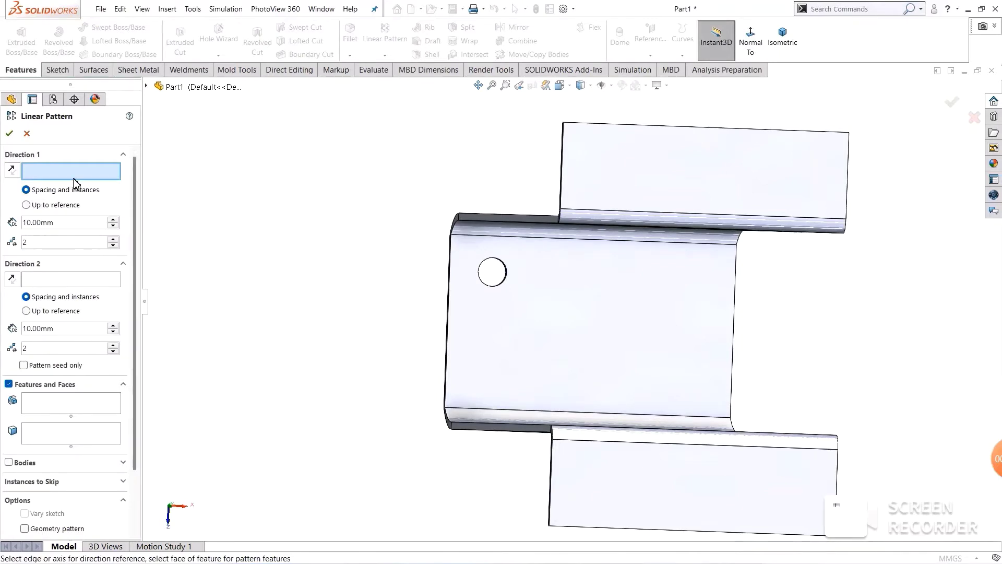
left_click(451, 261)
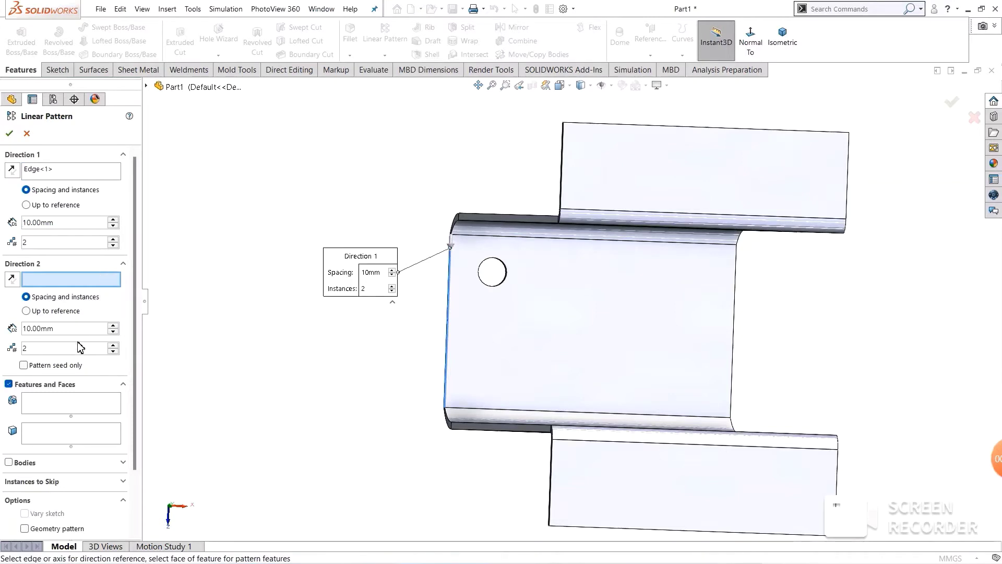
left_click(55, 405)
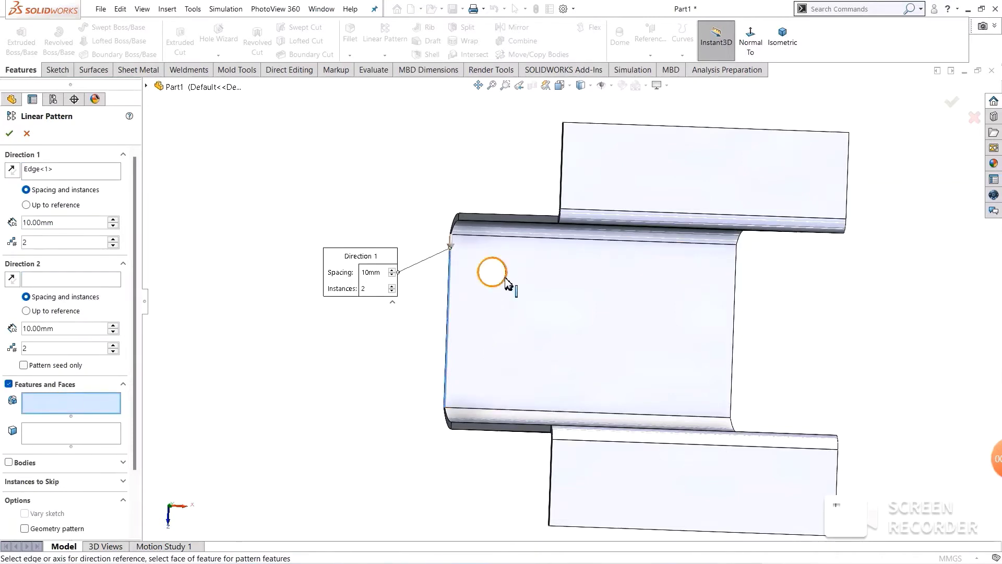
left_click(147, 86)
left_click(184, 288)
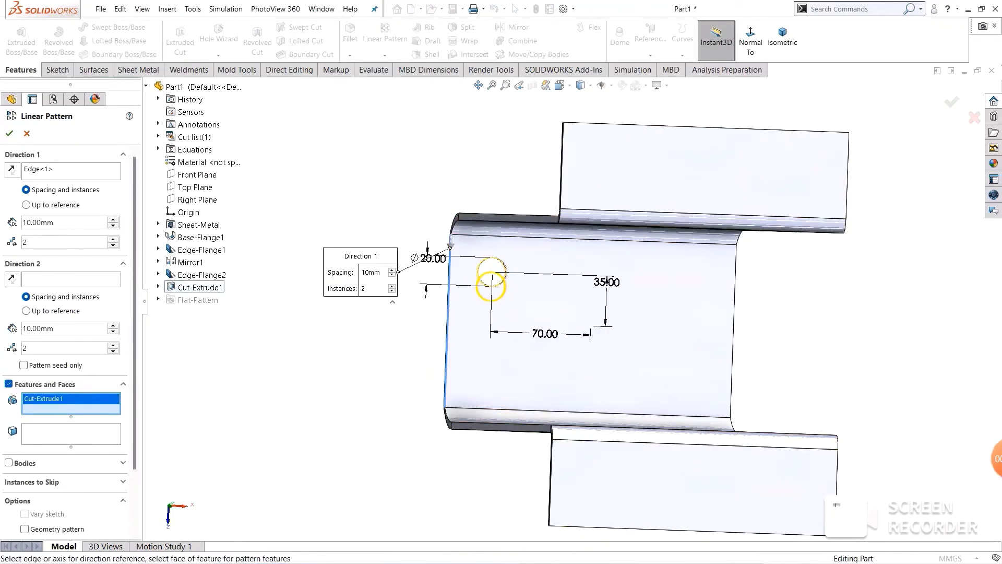
Step: Set the first-direction hole spacing to 70 mm
left_click_drag(53, 222, 12, 224)
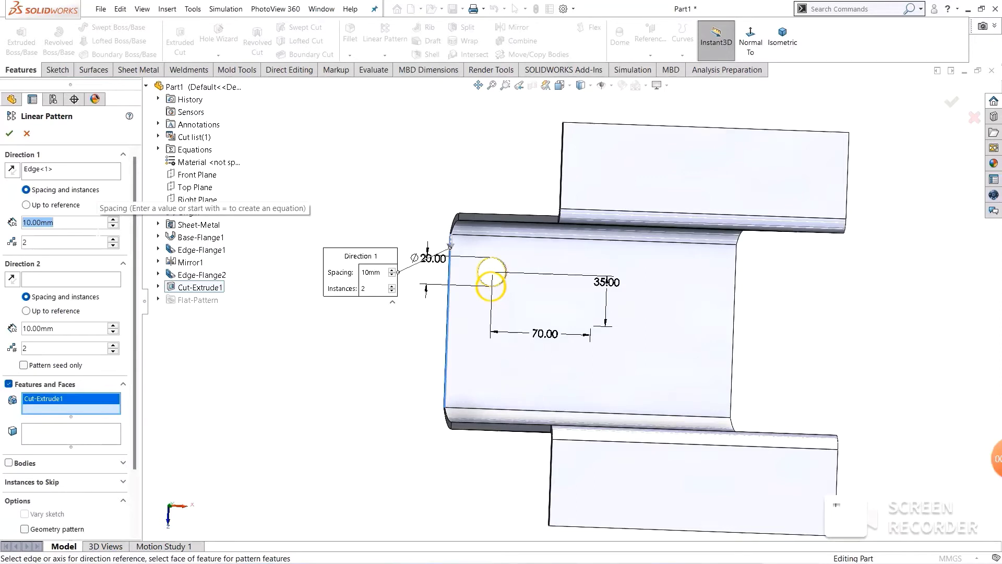
type("50")
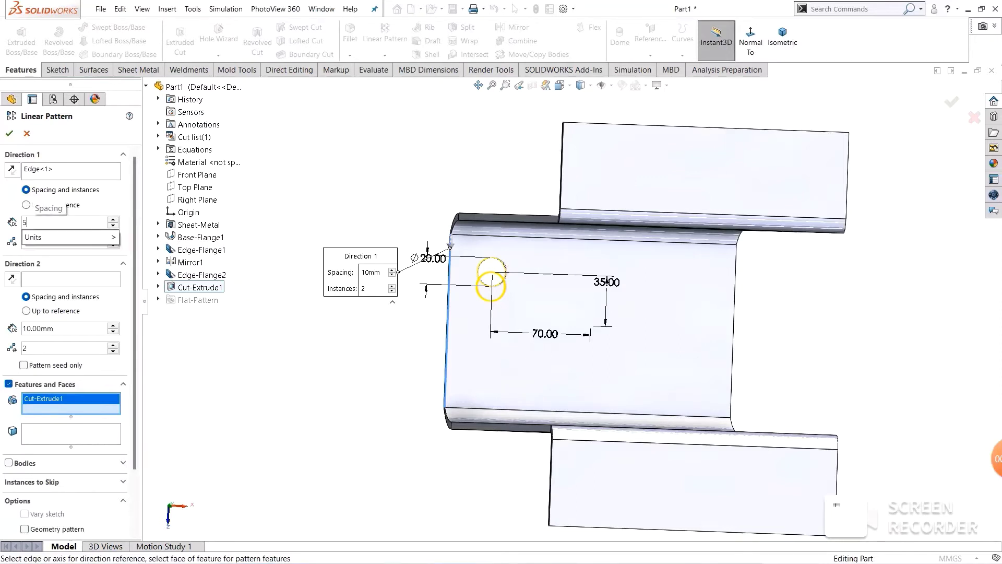
key("Return")
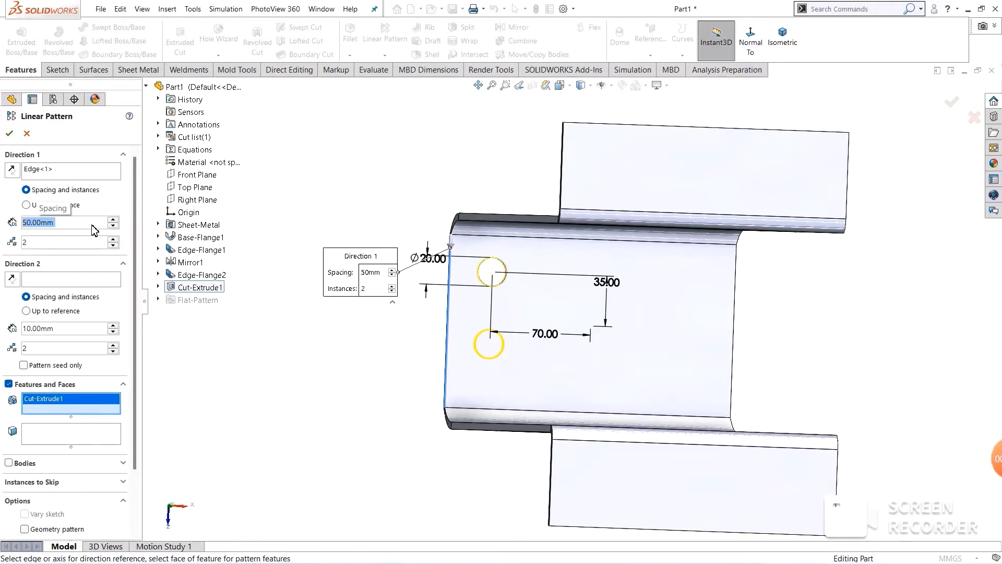
type("70")
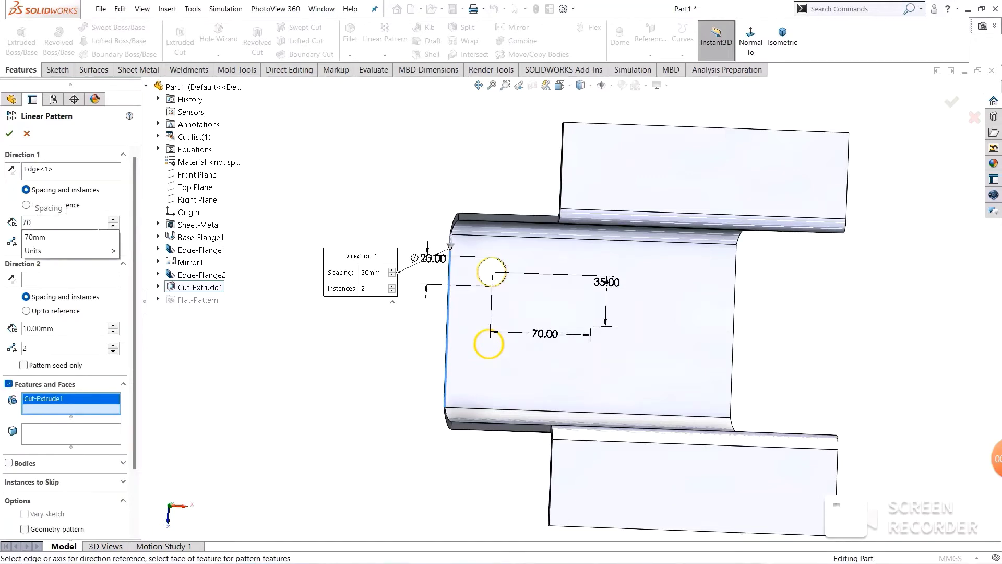
key("Return")
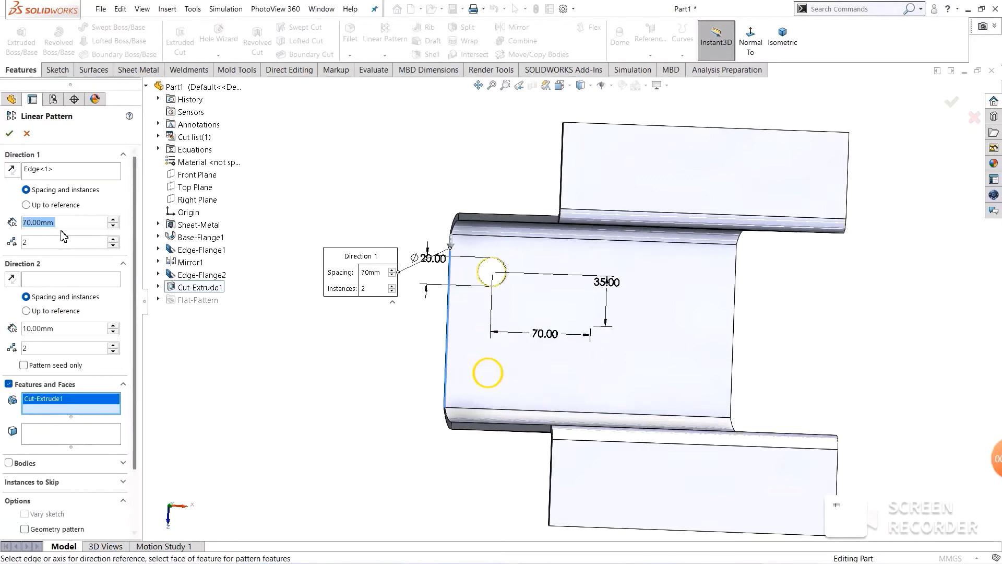
Step: Add a second direction along the top edge at 140 mm spacing, giving four holes
left_click(60, 280)
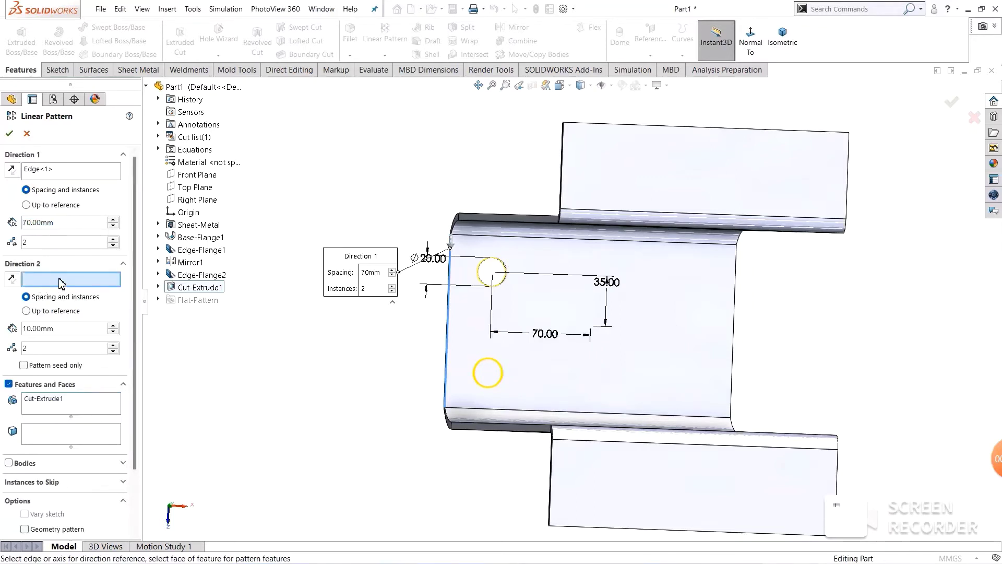
left_click(473, 242)
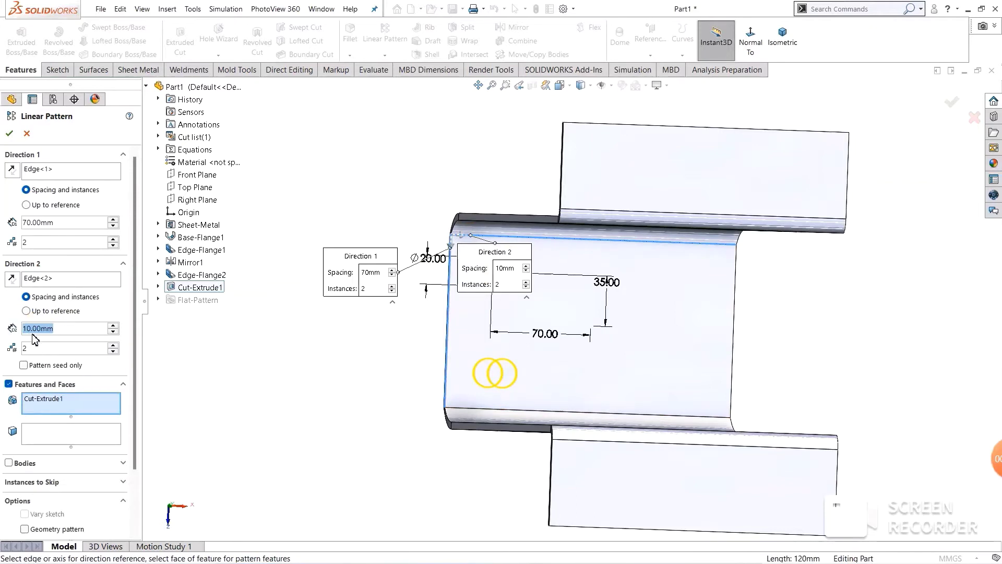
type("140")
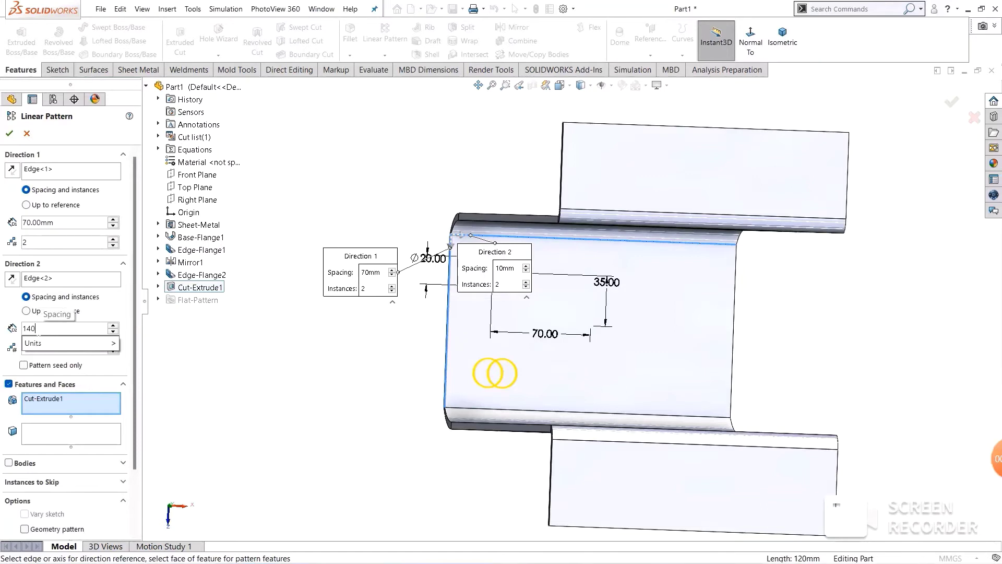
key("Return")
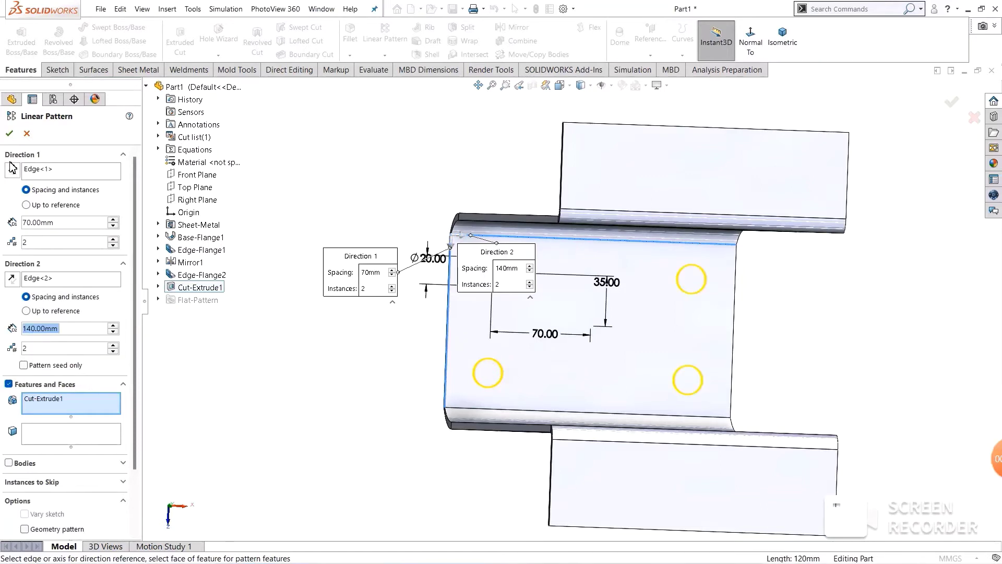
left_click(12, 135)
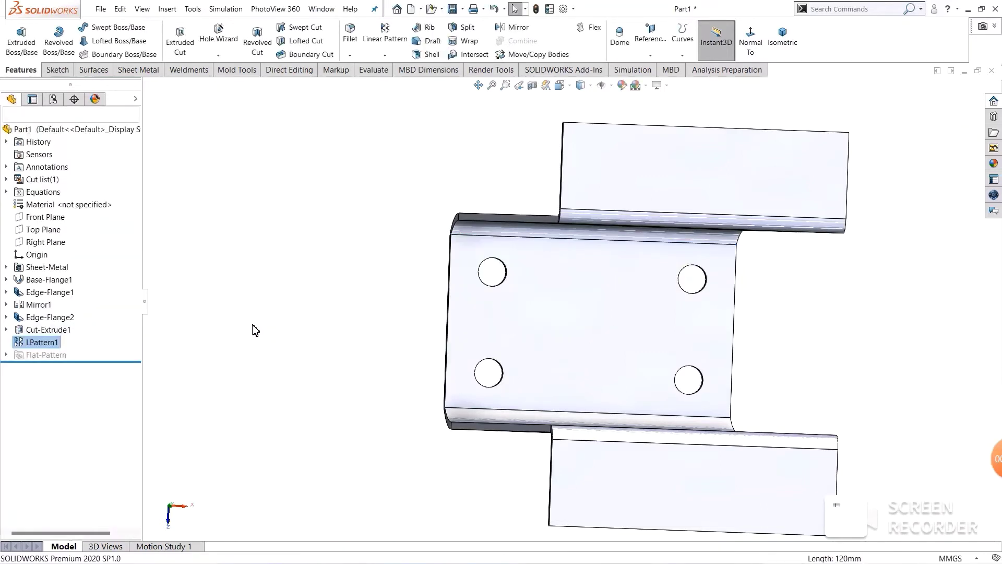
Step: Start a sketch on the channel's base face, viewed normal to it
mouse_move(277, 270)
middle_mouse_down()
mouse_move(380, 314)
mouse_move(298, 280)
mouse_move(277, 295)
mouse_move(271, 270)
middle_mouse_up()
scroll(656, 358, "down", 2)
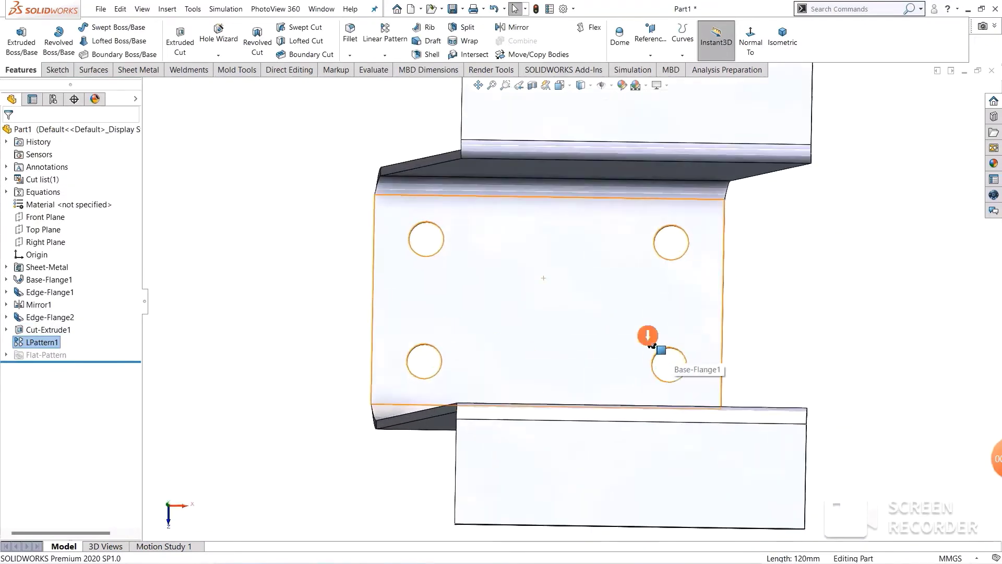
scroll(649, 340, "down", 3)
mouse_move(846, 286)
middle_mouse_down()
mouse_move(895, 301)
mouse_move(861, 284)
mouse_move(850, 302)
mouse_move(823, 295)
mouse_move(834, 314)
middle_mouse_up()
left_click(485, 268)
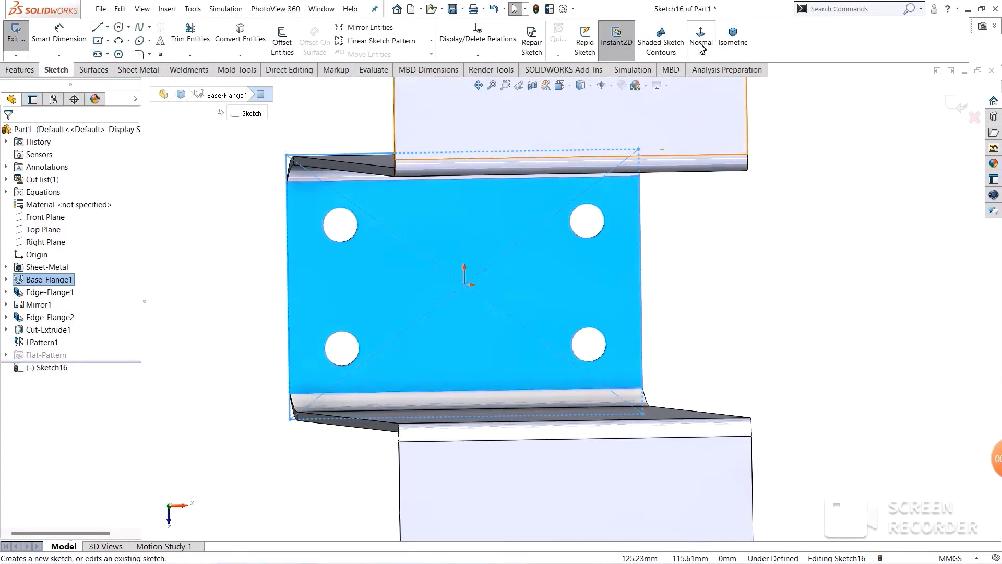
left_click(701, 39)
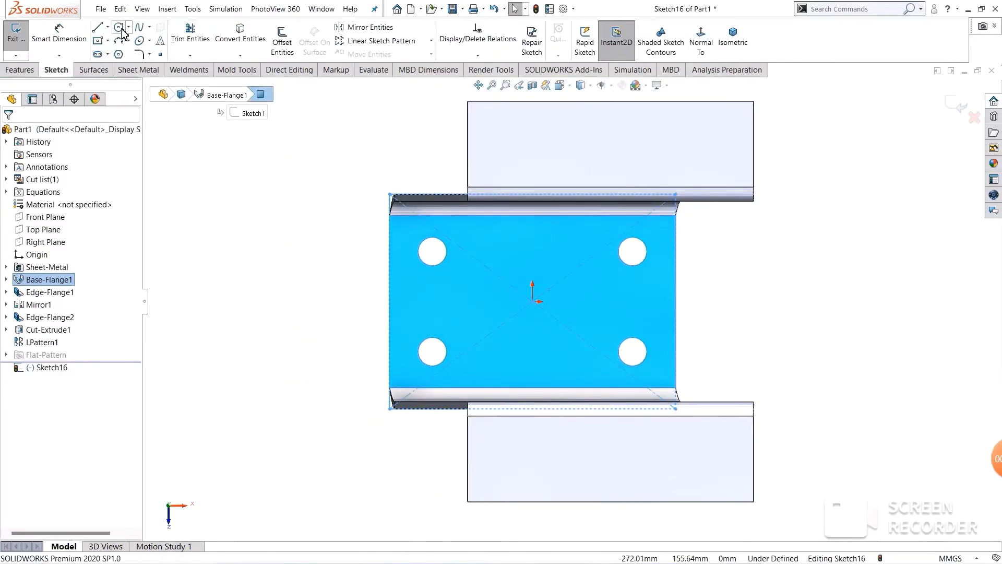
Step: Draw a centerpoint straight slot centred at the origin
left_click(98, 54)
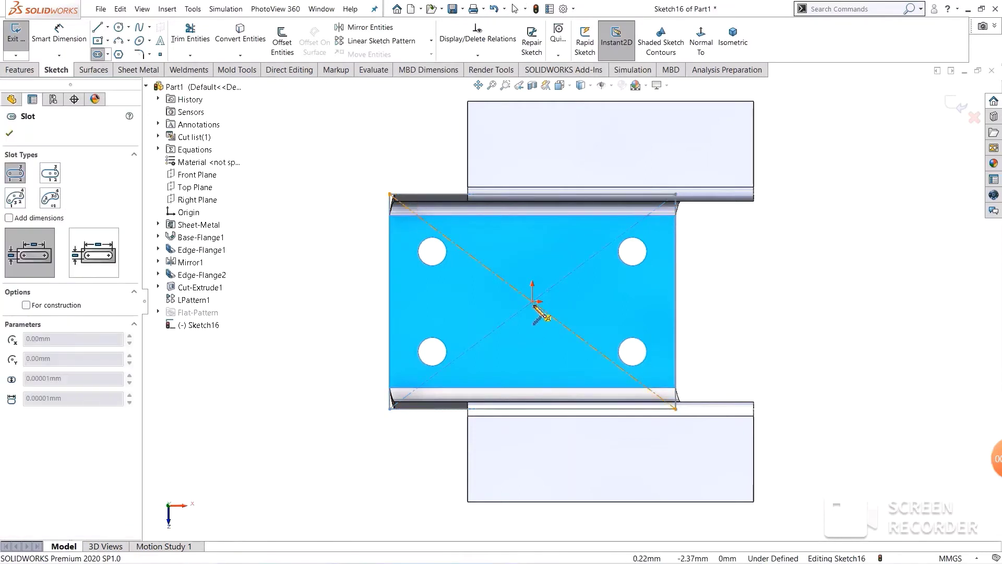
left_click(533, 301)
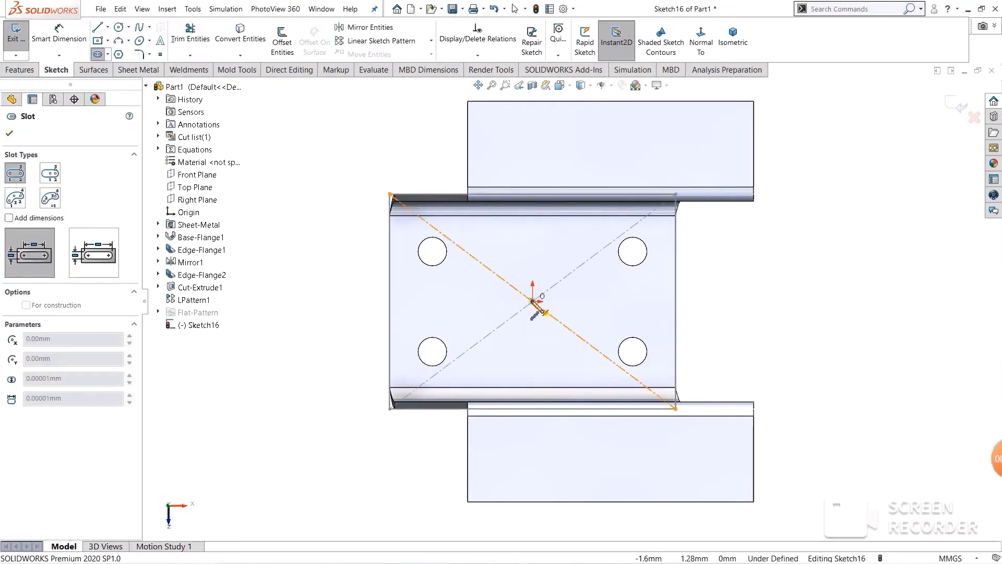
key("Escape")
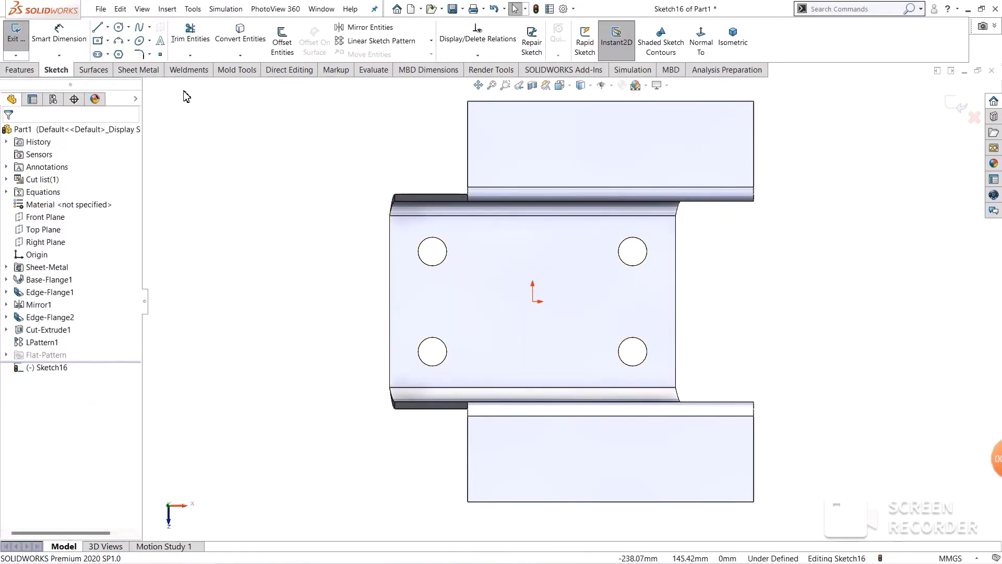
left_click(107, 55)
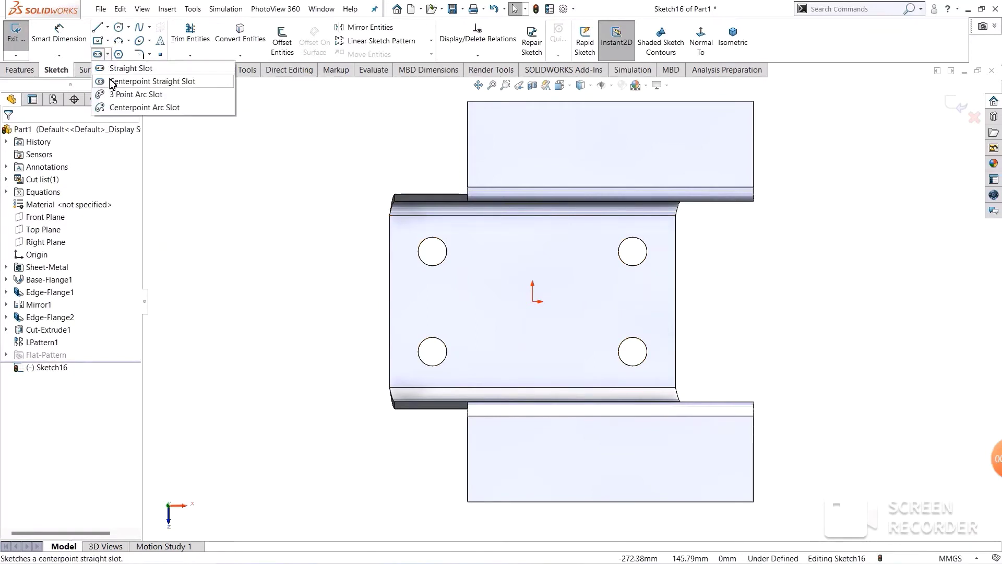
left_click(115, 82)
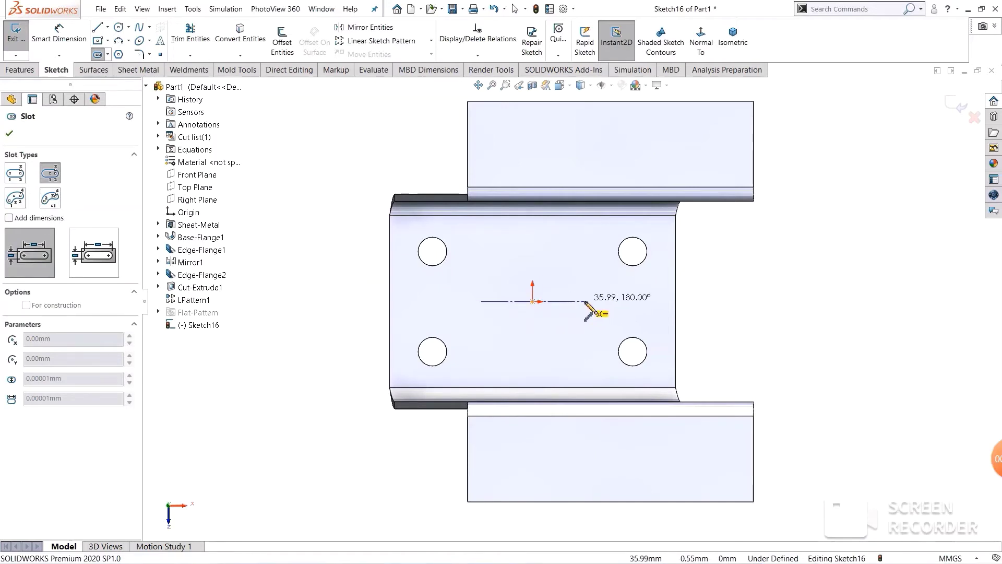
left_click(586, 302)
left_click(588, 327)
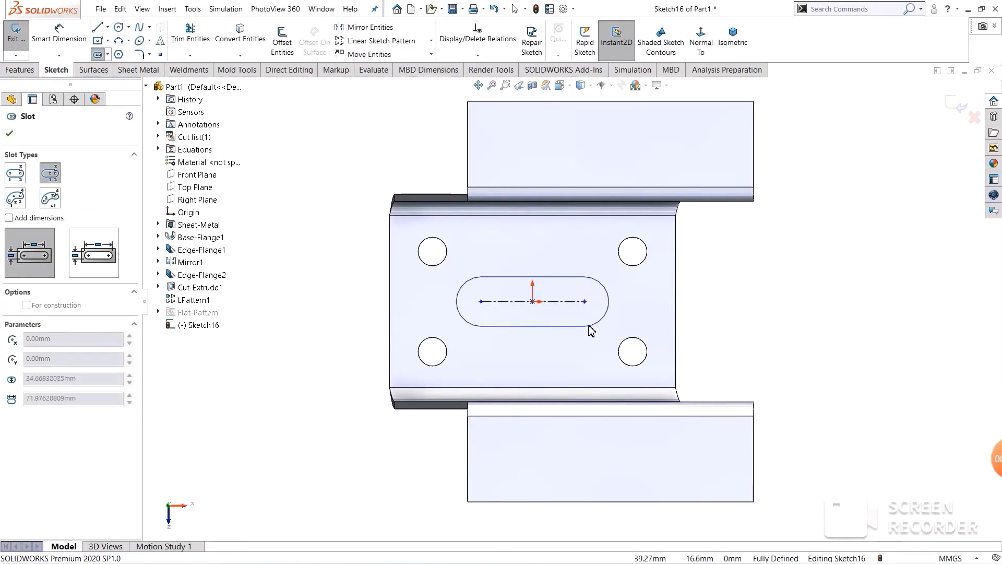
left_click(589, 328)
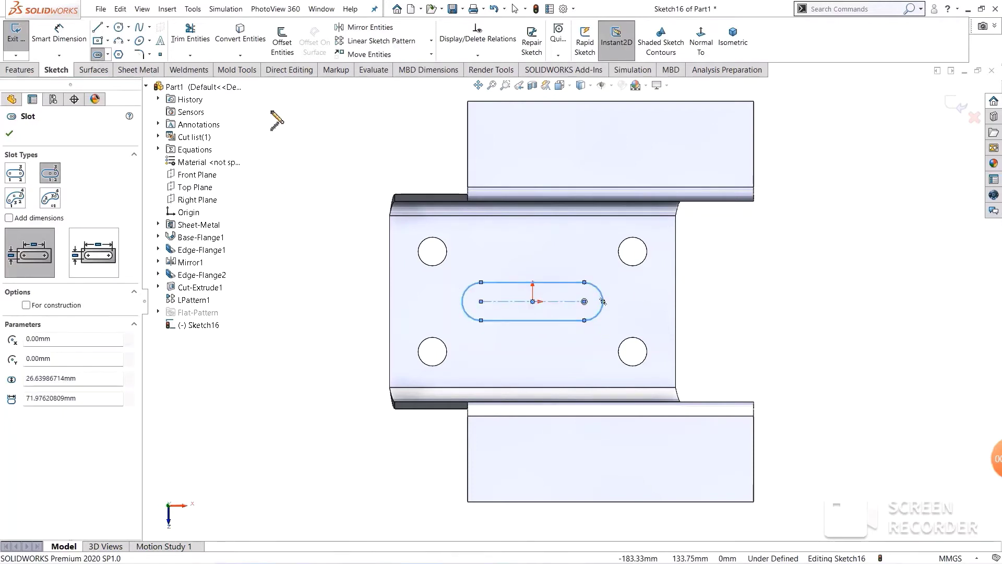
Step: Dimension the slot 25 mm wide and 70 mm long
left_click(59, 41)
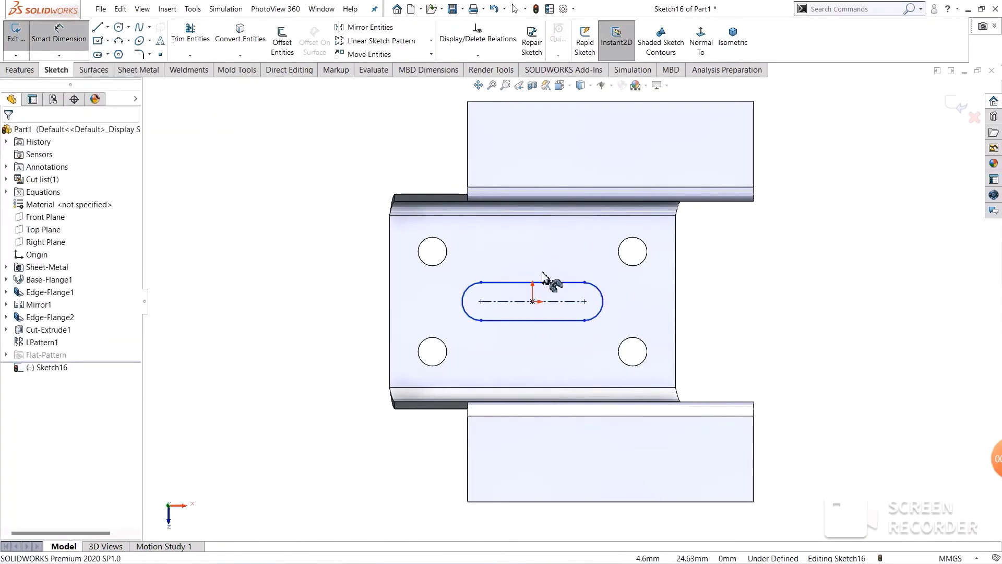
left_click(547, 286)
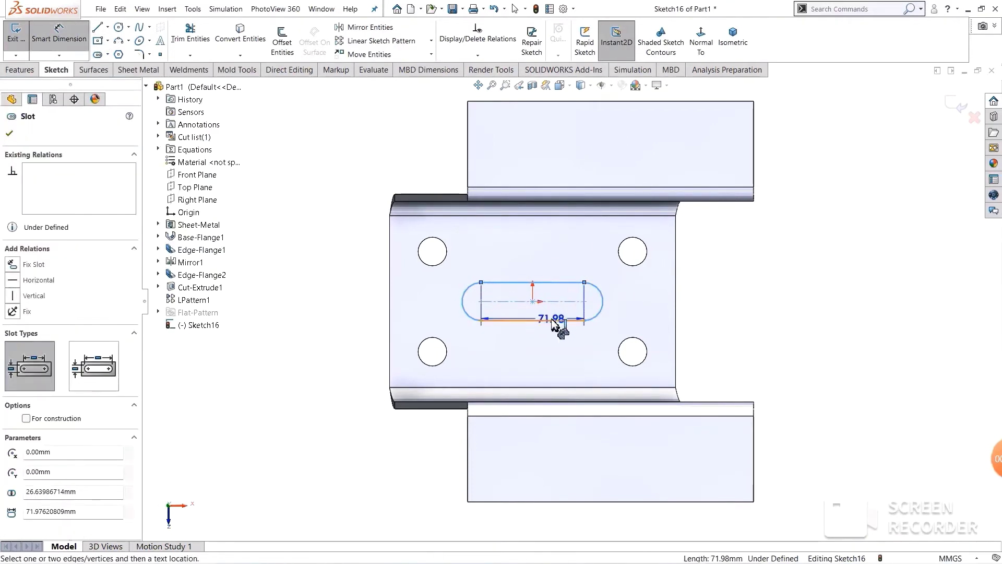
left_click(641, 320)
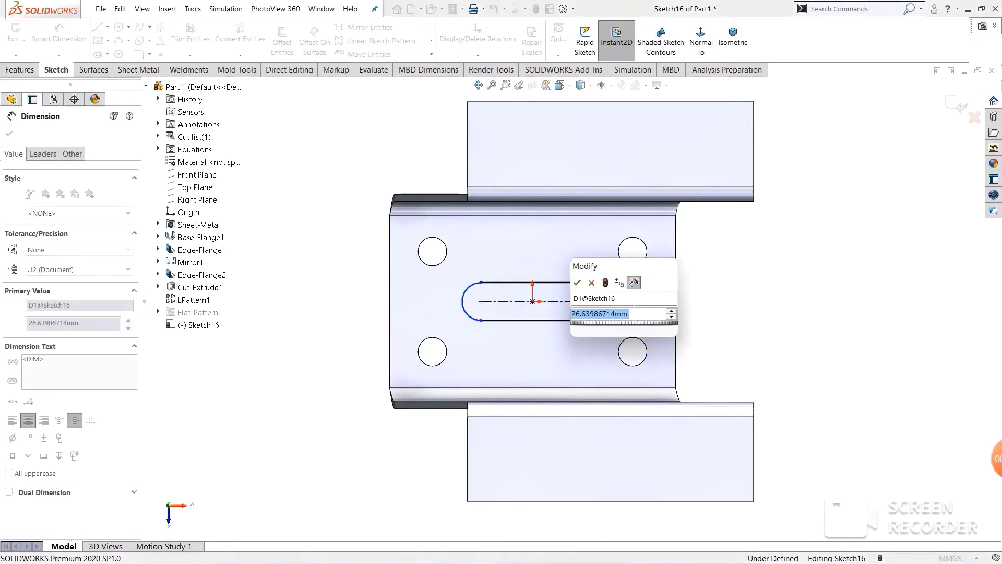
type("25")
key("Return")
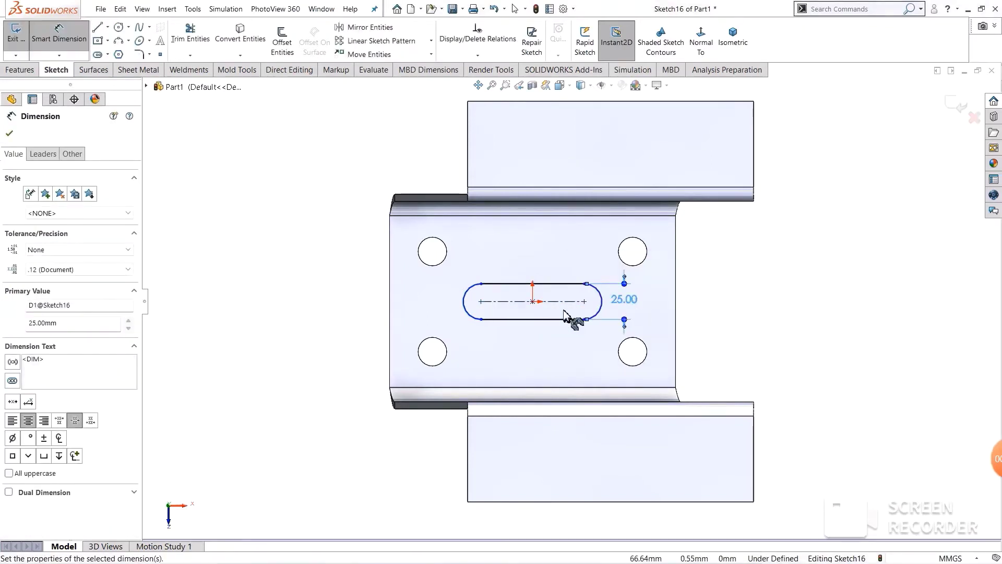
left_click(500, 305)
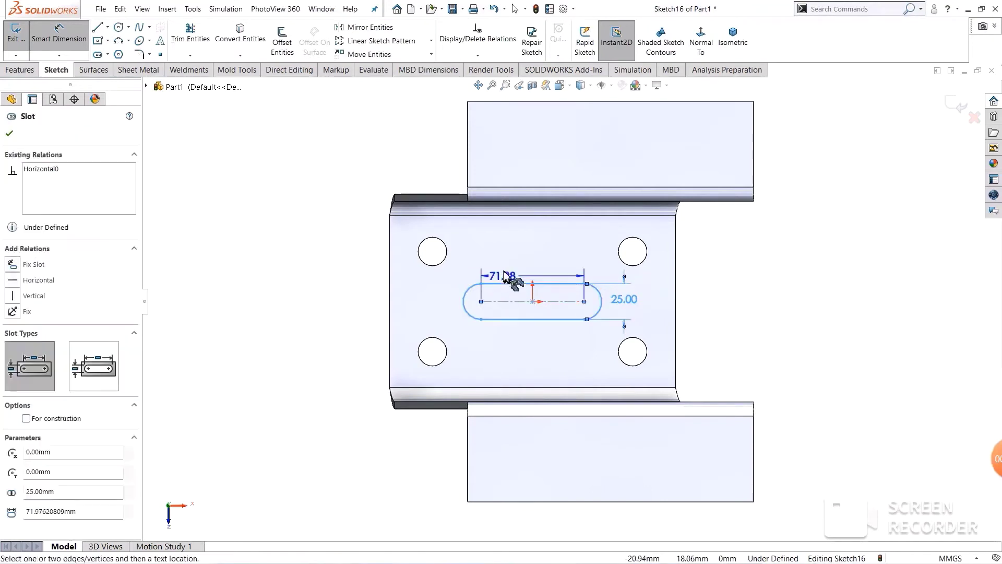
left_click(507, 264)
type("70")
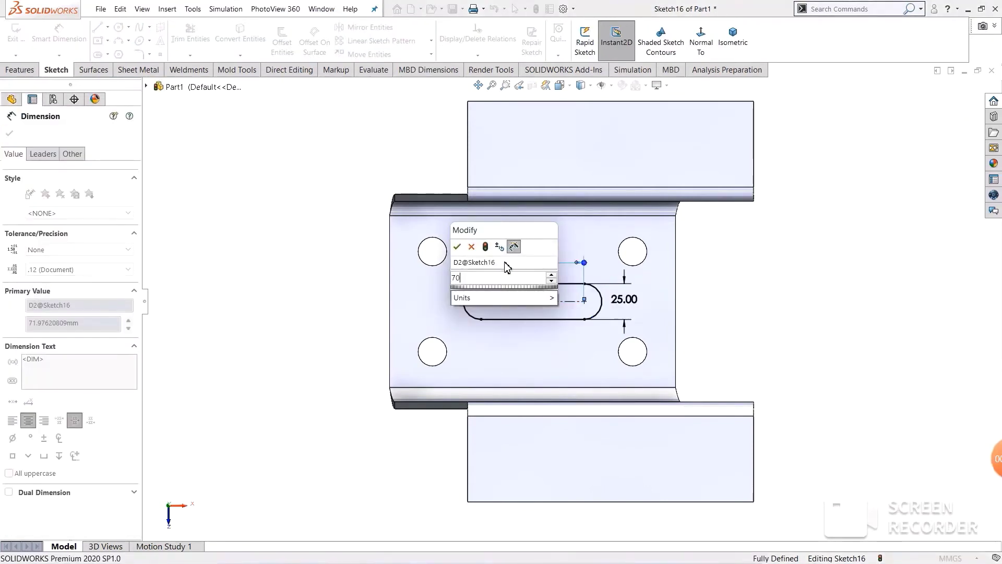
key("Return")
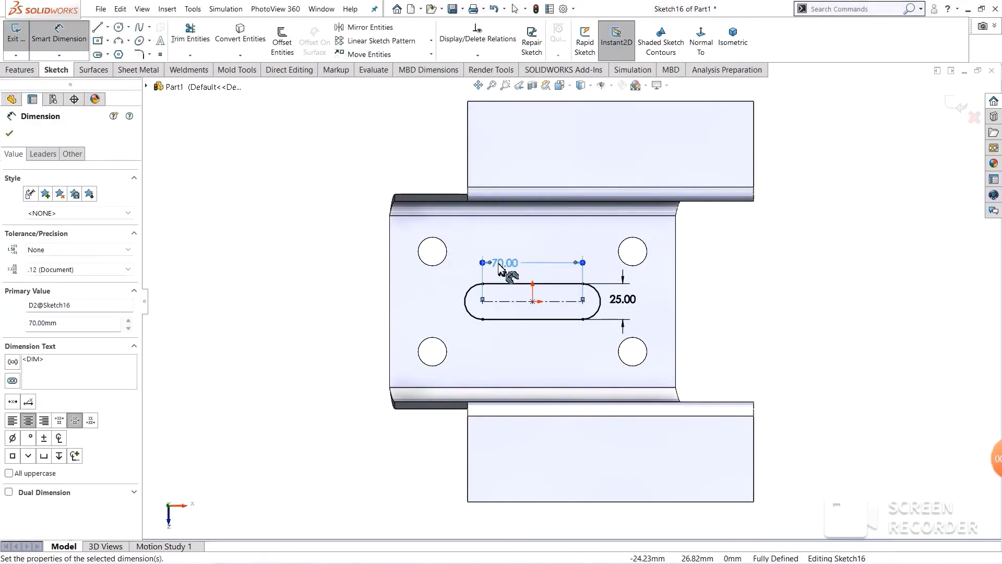
left_click(10, 134)
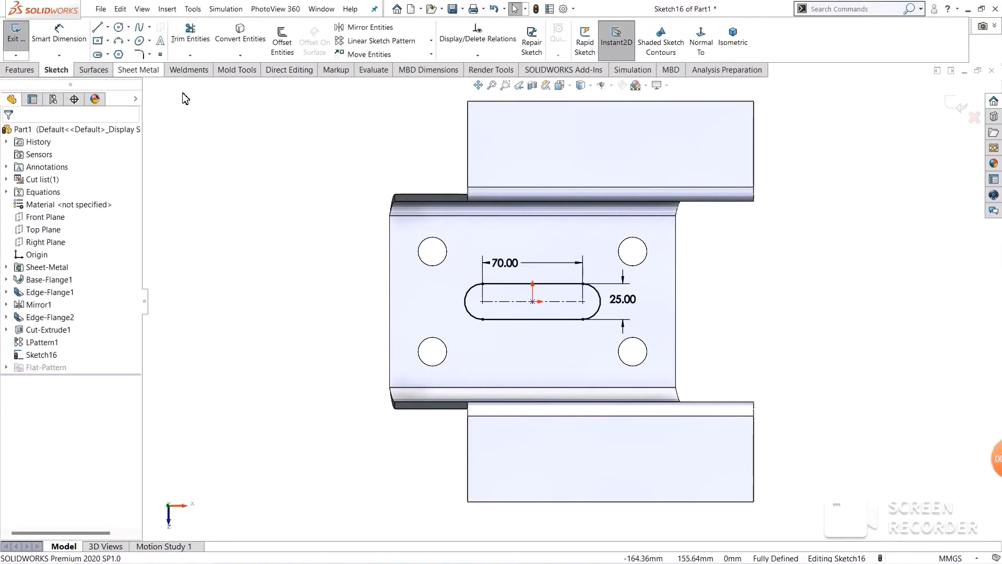
Step: Cut the slot sketch through the channel web with an Up To Next extruded cut
left_click(138, 72)
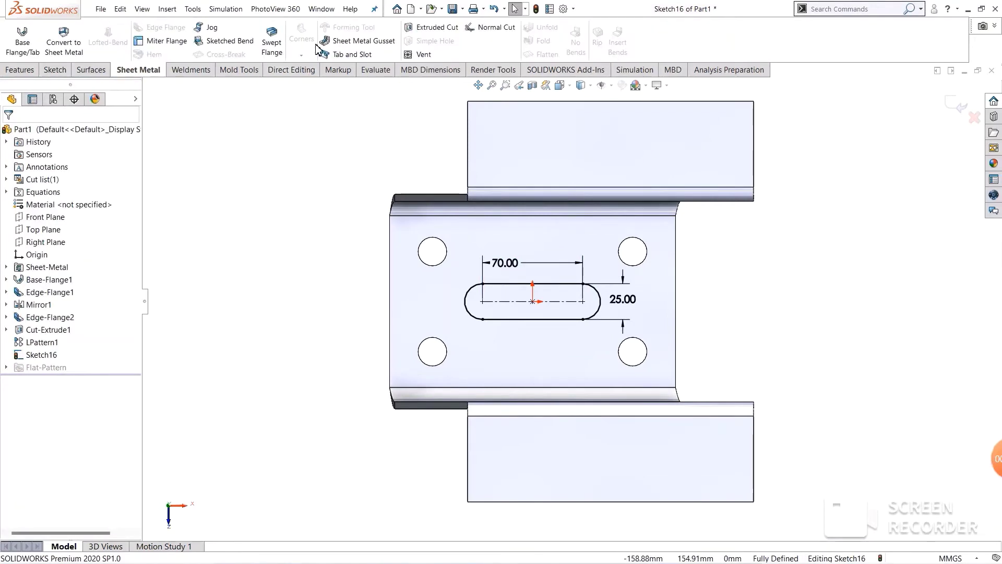
left_click(411, 31)
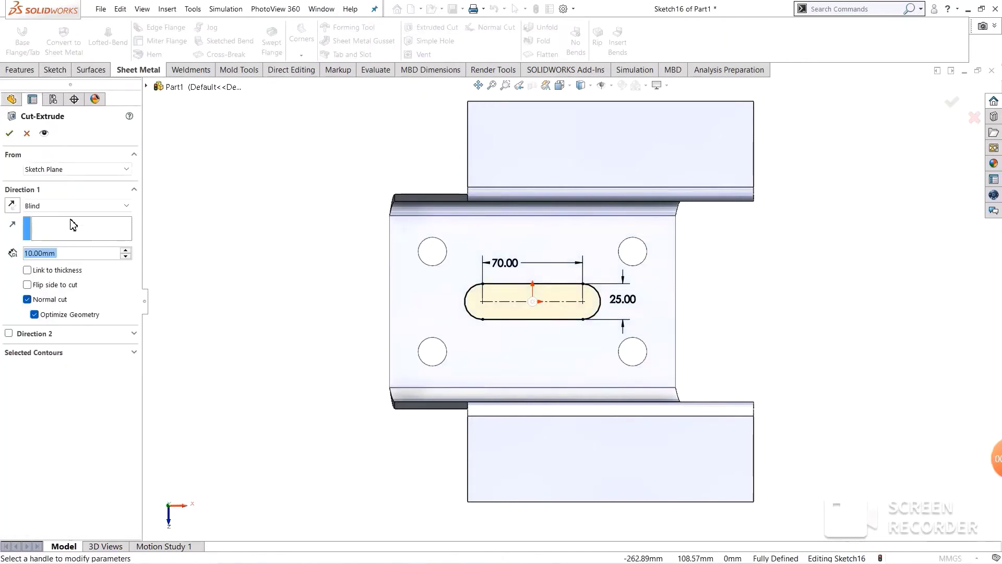
left_click(62, 206)
left_click(62, 242)
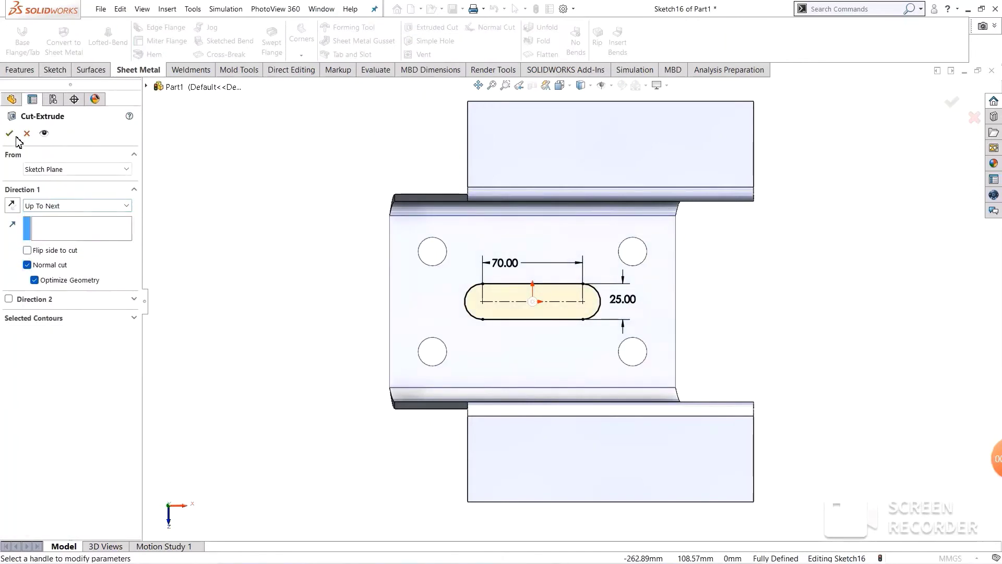
left_click(9, 133)
mouse_move(257, 198)
middle_mouse_down()
mouse_move(297, 204)
mouse_move(278, 179)
middle_mouse_up()
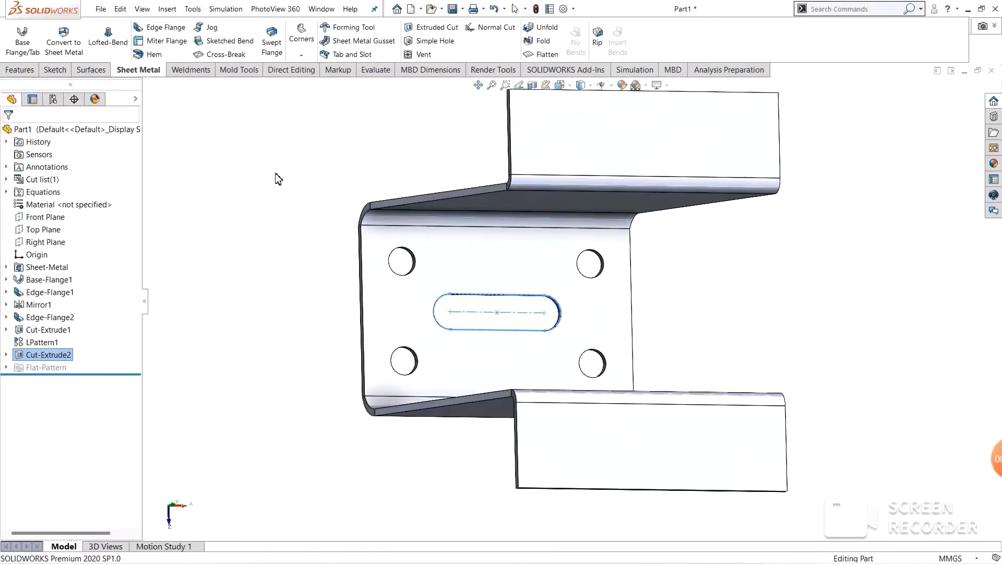
left_click(307, 254)
mouse_move(261, 247)
middle_mouse_down()
mouse_move(217, 228)
mouse_move(264, 302)
mouse_move(252, 278)
mouse_move(463, 368)
middle_mouse_up()
scroll(557, 356, "down", 2)
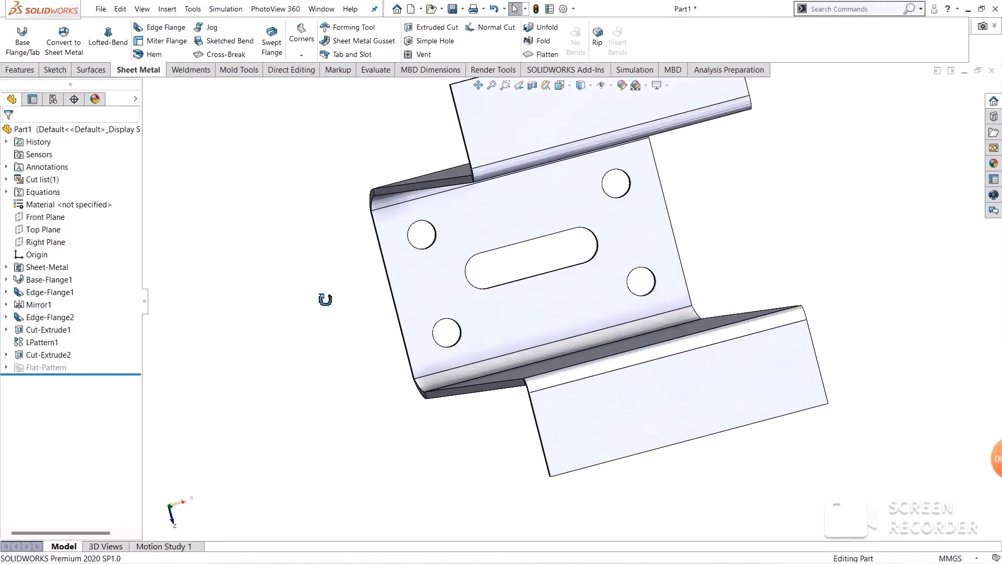
mouse_move(325, 300)
middle_mouse_down()
mouse_move(291, 358)
mouse_move(300, 313)
middle_mouse_up()
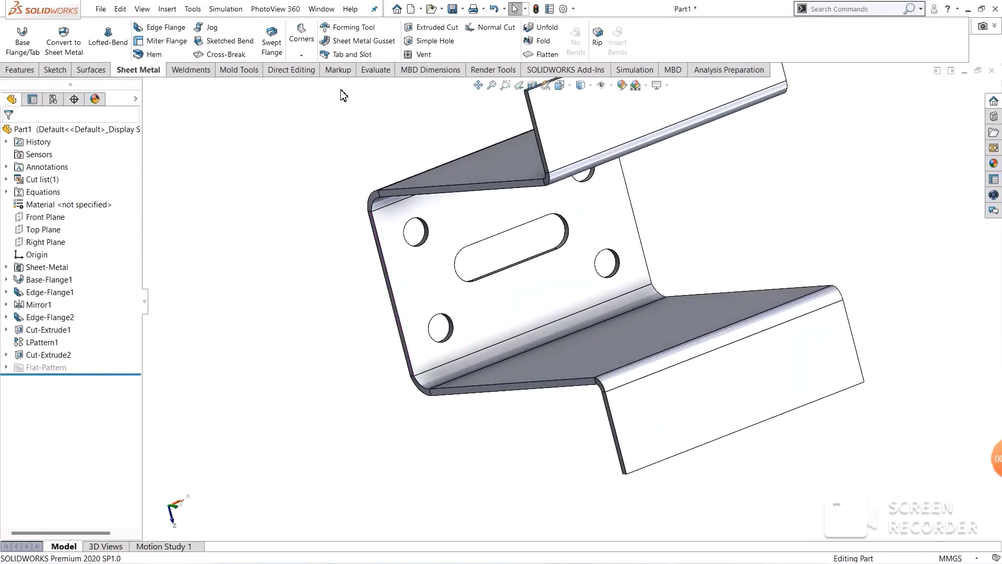
Step: Start a sheet metal gusset between the lower flange face and the web face
left_click(344, 45)
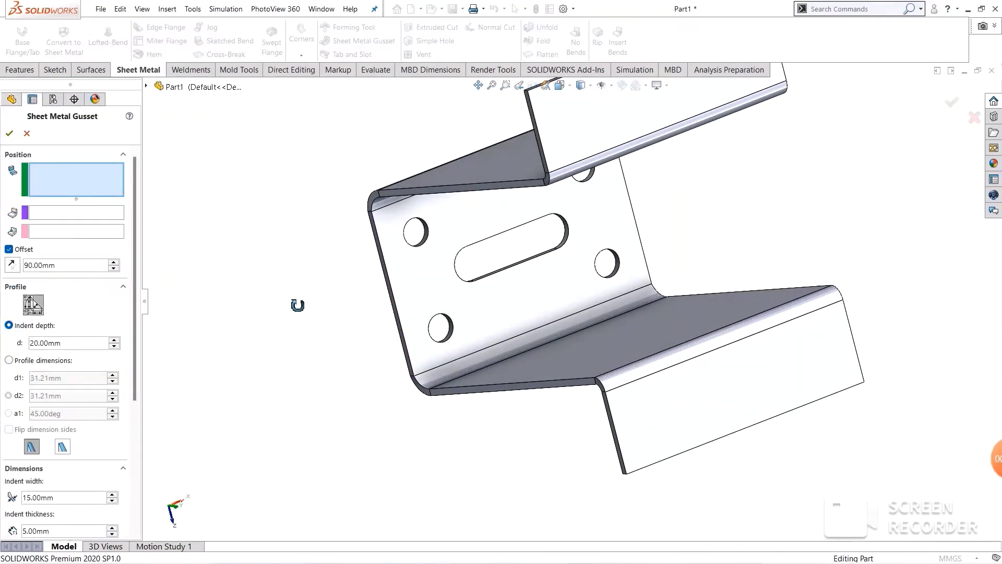
mouse_move(298, 305)
middle_mouse_down()
mouse_move(284, 297)
mouse_move(293, 339)
middle_mouse_up()
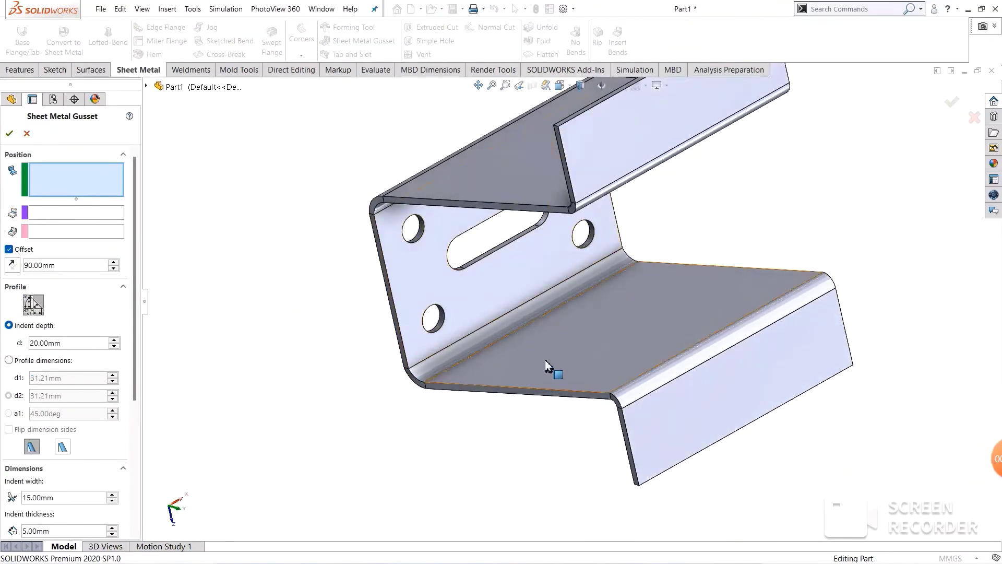
left_click(545, 359)
left_click(521, 306)
mouse_move(569, 348)
middle_mouse_down()
mouse_move(511, 357)
mouse_move(528, 326)
mouse_move(633, 311)
mouse_move(610, 361)
mouse_move(286, 310)
middle_mouse_up()
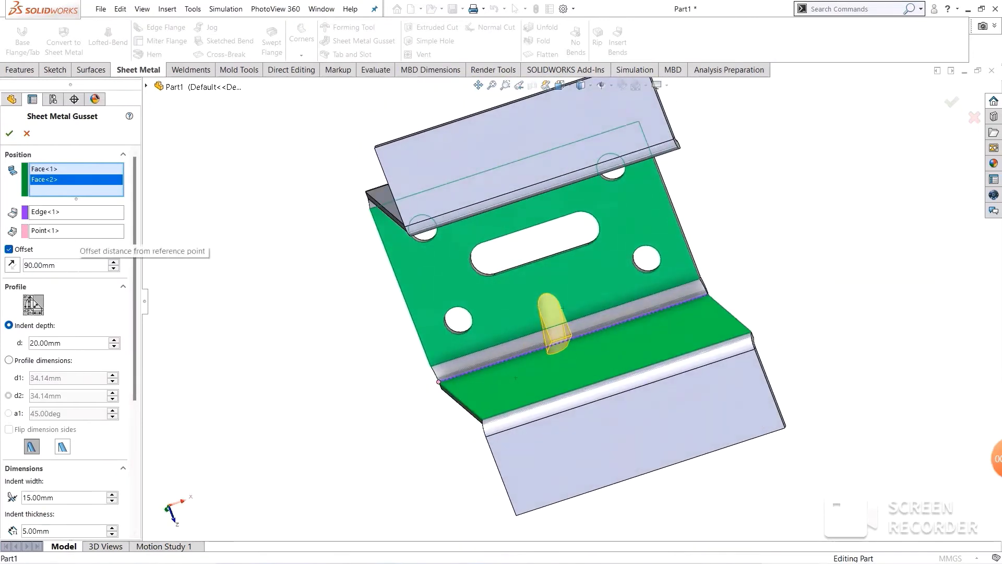
double_click(36, 342)
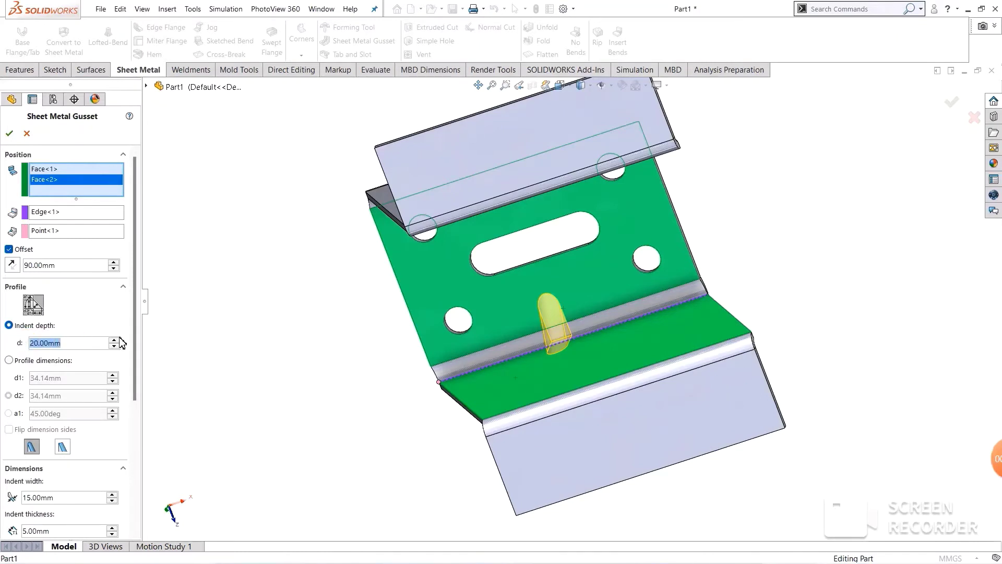
middle_click_drag(298, 331, 316, 332)
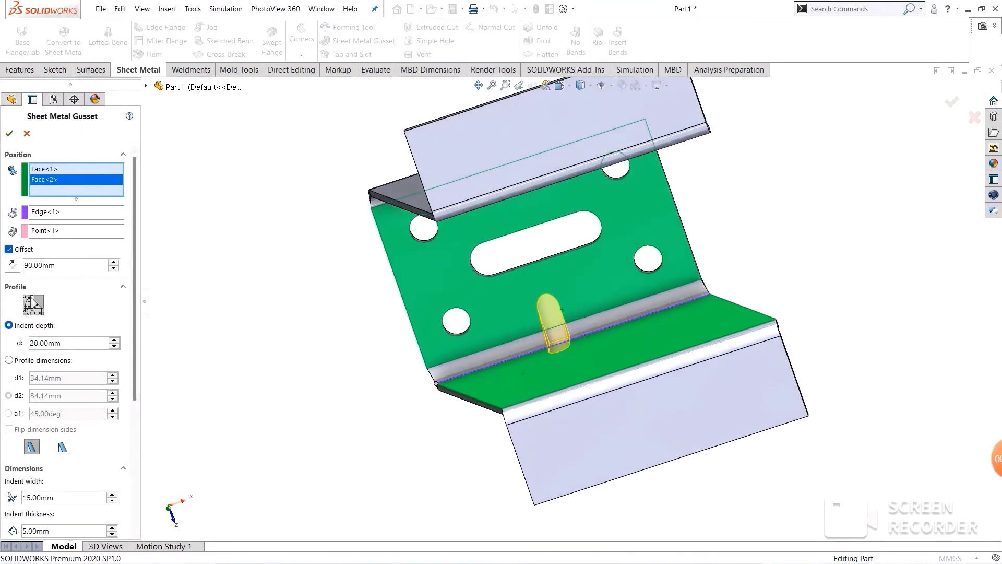
Step: Set the gusset offset to 50 mm and confirm it
double_click(14, 265)
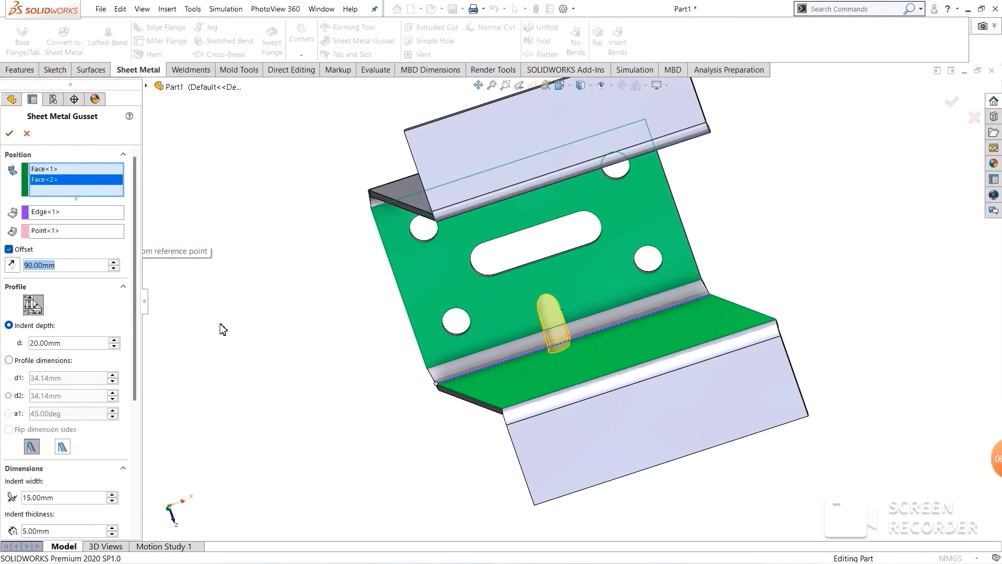
type("50")
key("Return")
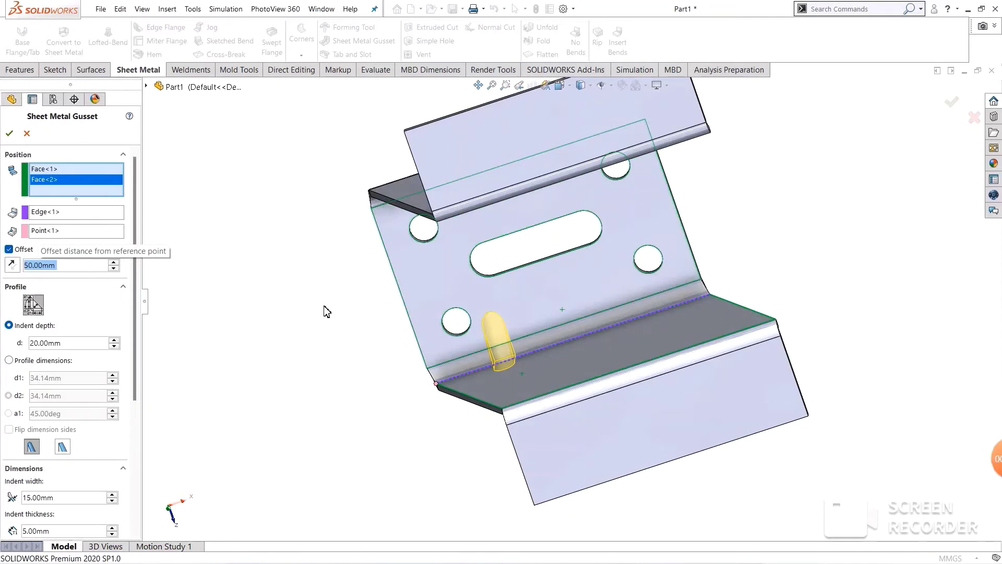
middle_click_drag(327, 312, 335, 273)
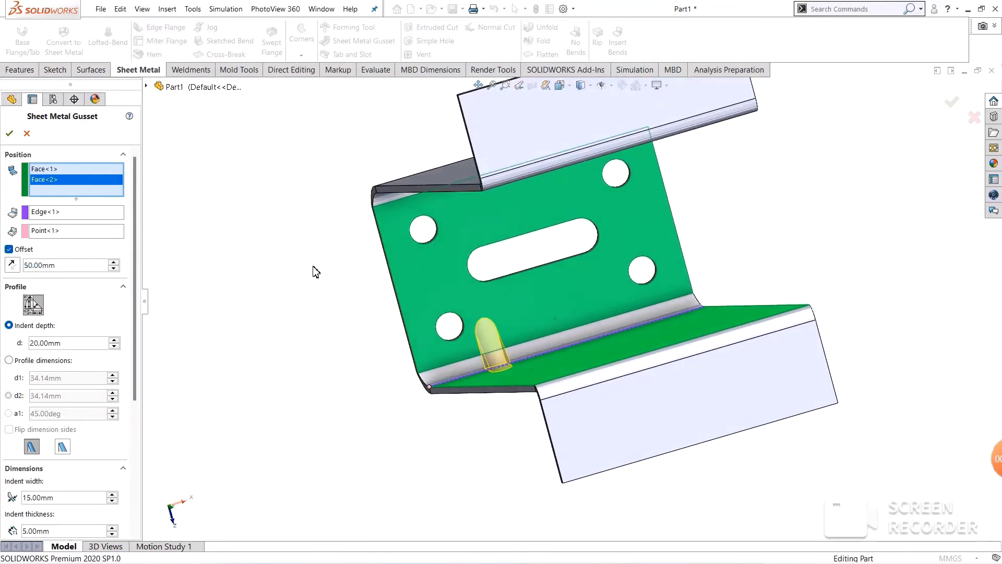
scroll(77, 446, "down", 3)
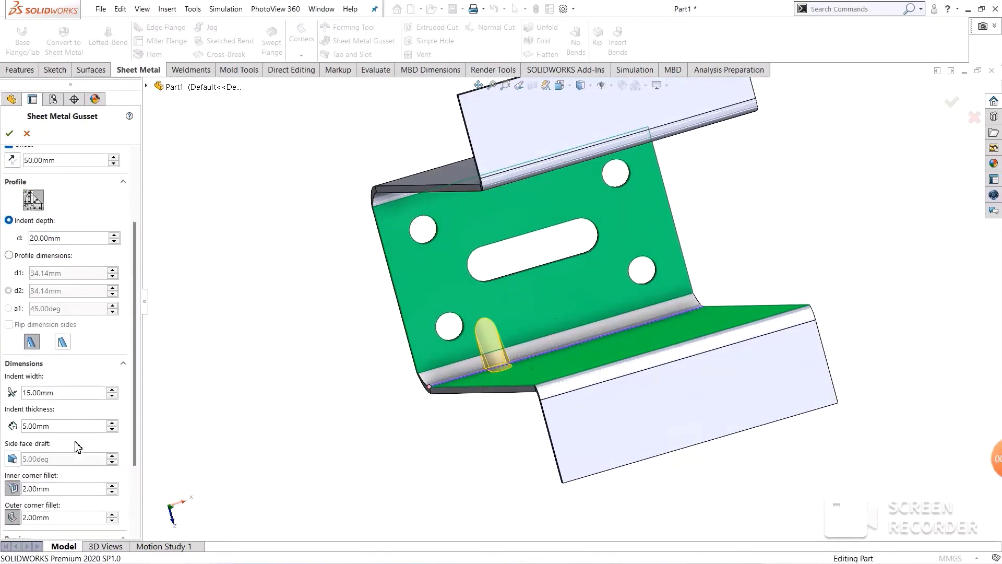
scroll(57, 448, "down", 3)
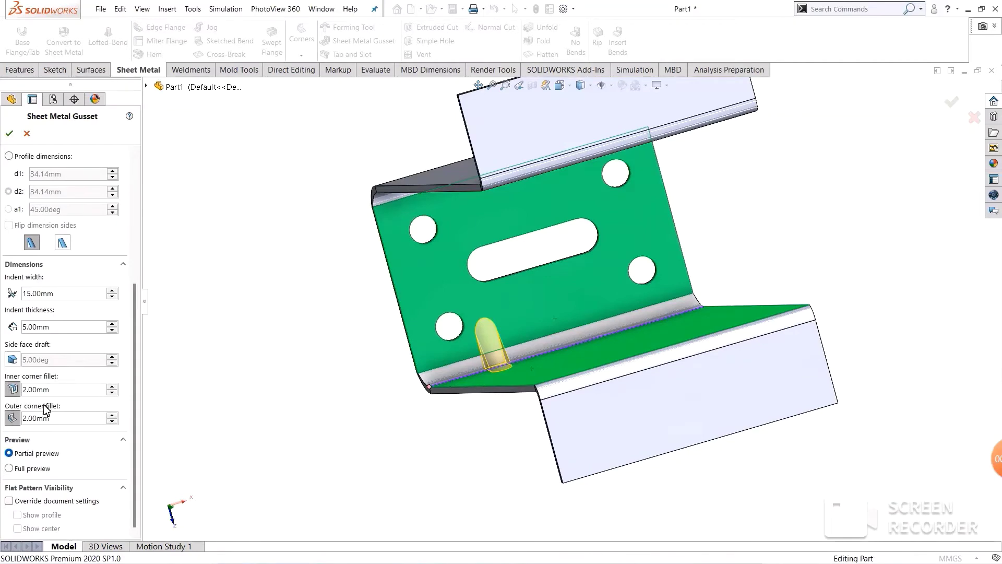
left_click(9, 134)
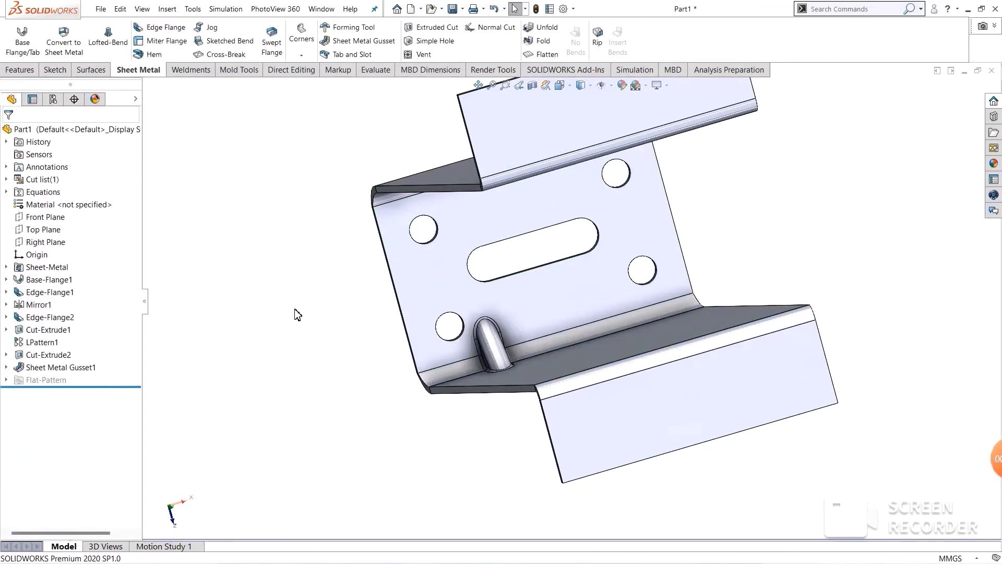
mouse_move(292, 312)
middle_mouse_down()
mouse_move(364, 346)
mouse_move(298, 376)
mouse_move(275, 298)
mouse_move(246, 375)
mouse_move(298, 358)
mouse_move(286, 369)
mouse_move(271, 360)
mouse_move(293, 346)
mouse_move(293, 405)
mouse_move(287, 323)
middle_mouse_up()
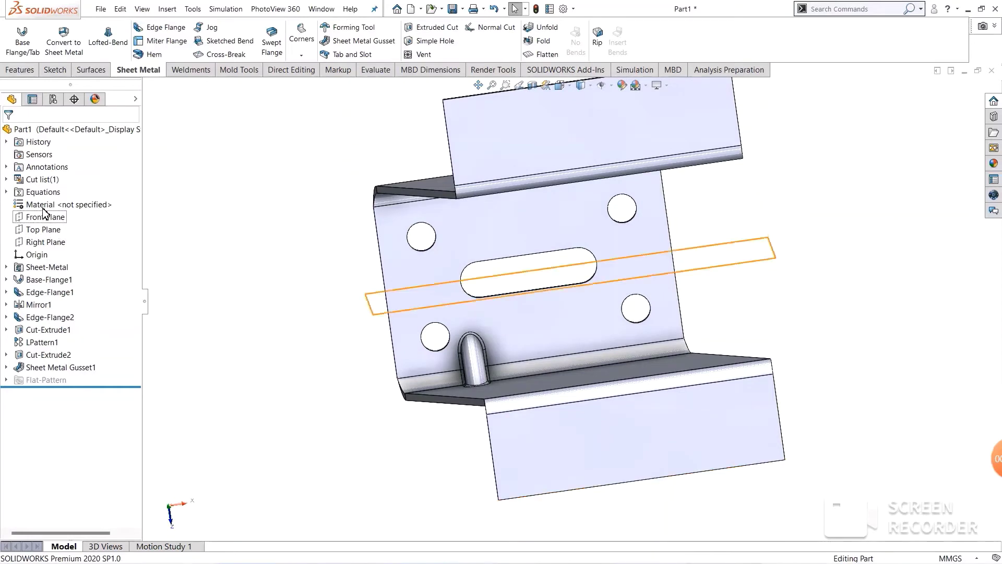
Step: Mirror Sheet Metal Gusset1 about the Right Plane to add a second gusset
left_click(35, 243)
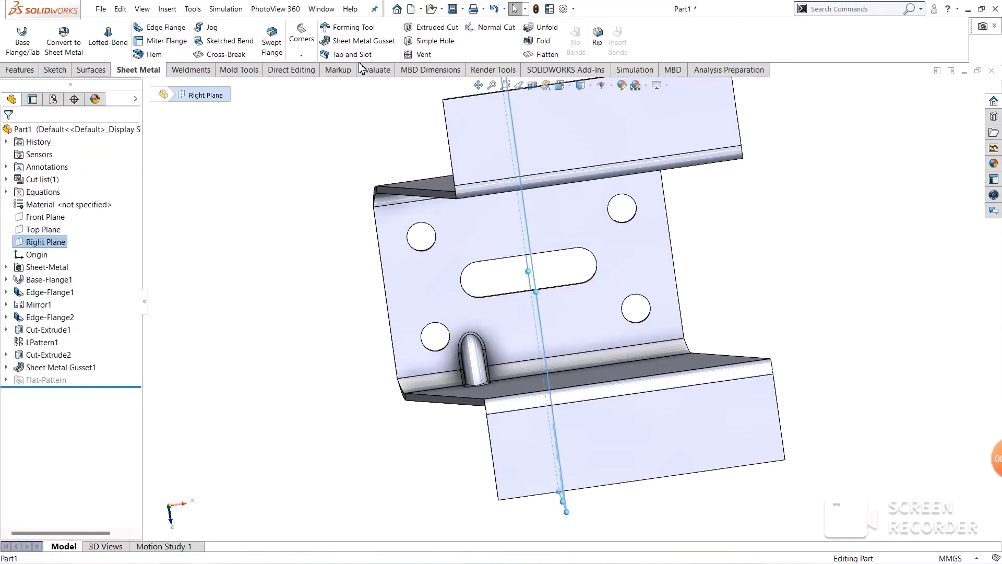
left_click(21, 70)
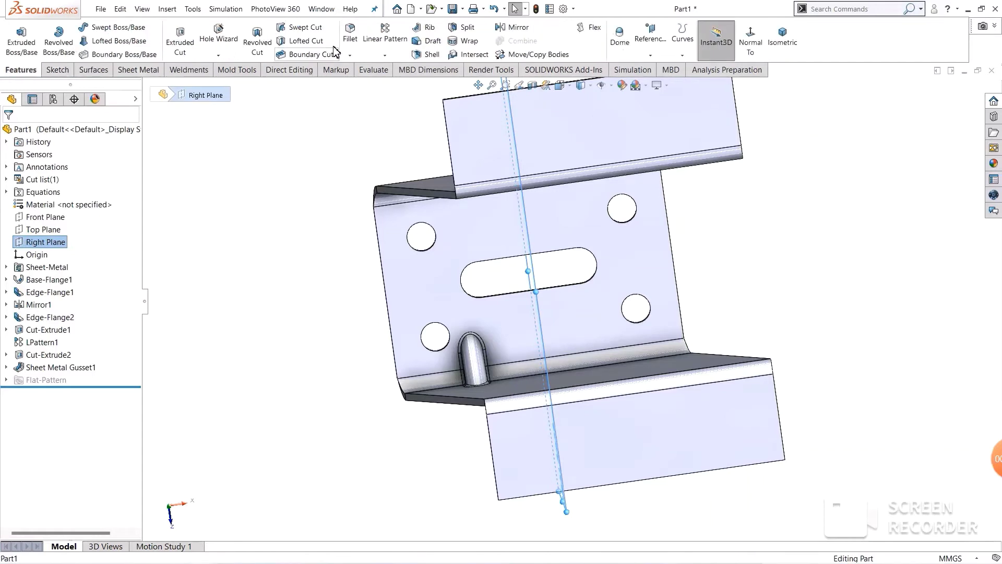
left_click(509, 27)
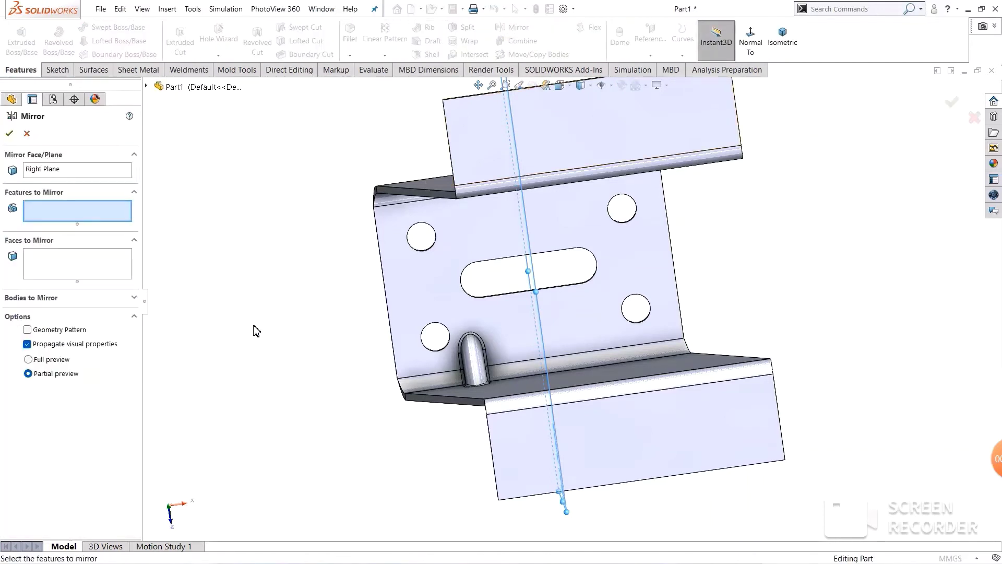
left_click(477, 368)
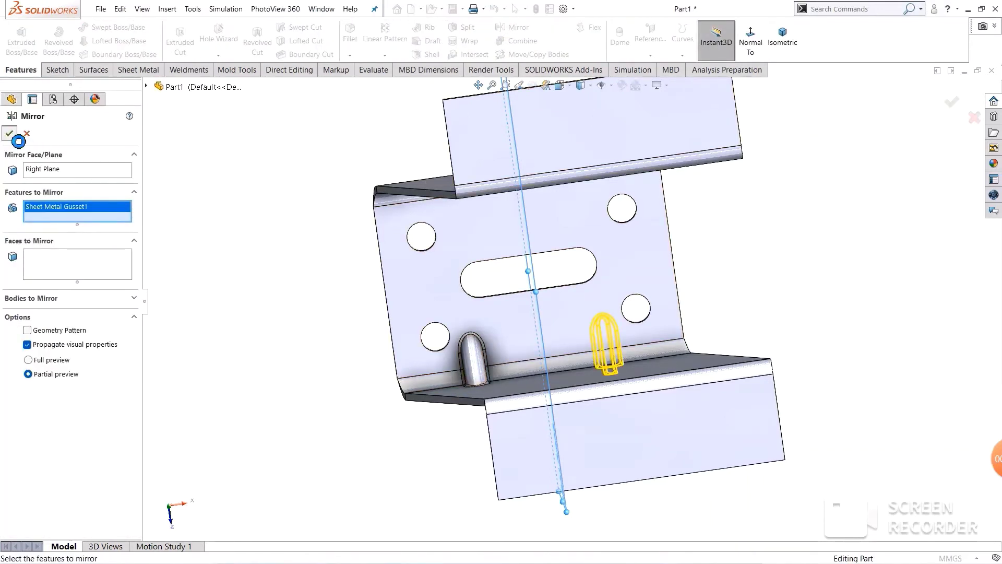
mouse_move(246, 251)
middle_mouse_down()
mouse_move(314, 269)
mouse_move(230, 268)
mouse_move(248, 311)
mouse_move(205, 193)
mouse_move(257, 409)
mouse_move(326, 390)
middle_mouse_up()
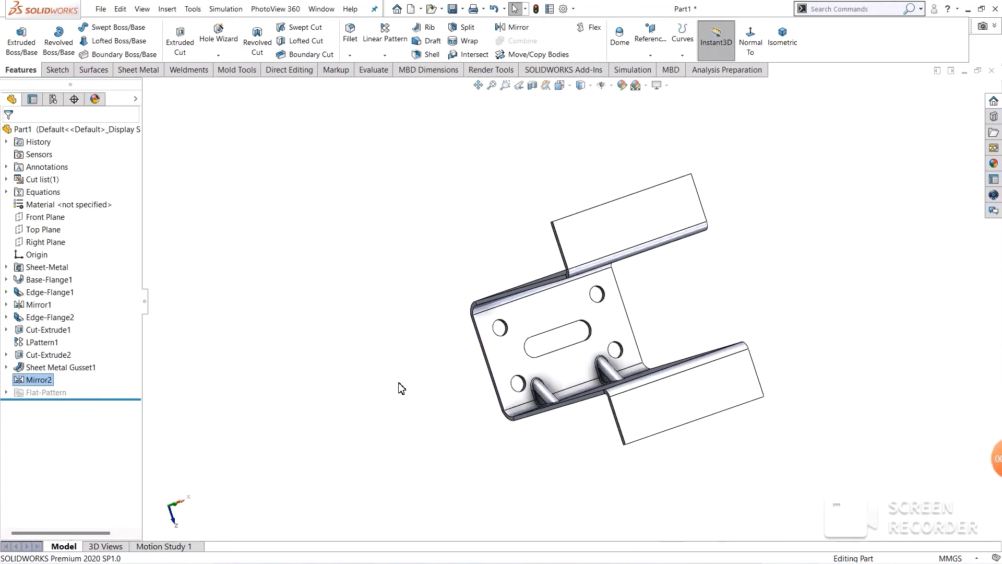
scroll(566, 425, "down", 2)
scroll(552, 417, "down", 2)
mouse_move(342, 293)
middle_mouse_down()
mouse_move(282, 331)
mouse_move(307, 287)
mouse_move(266, 285)
middle_mouse_up()
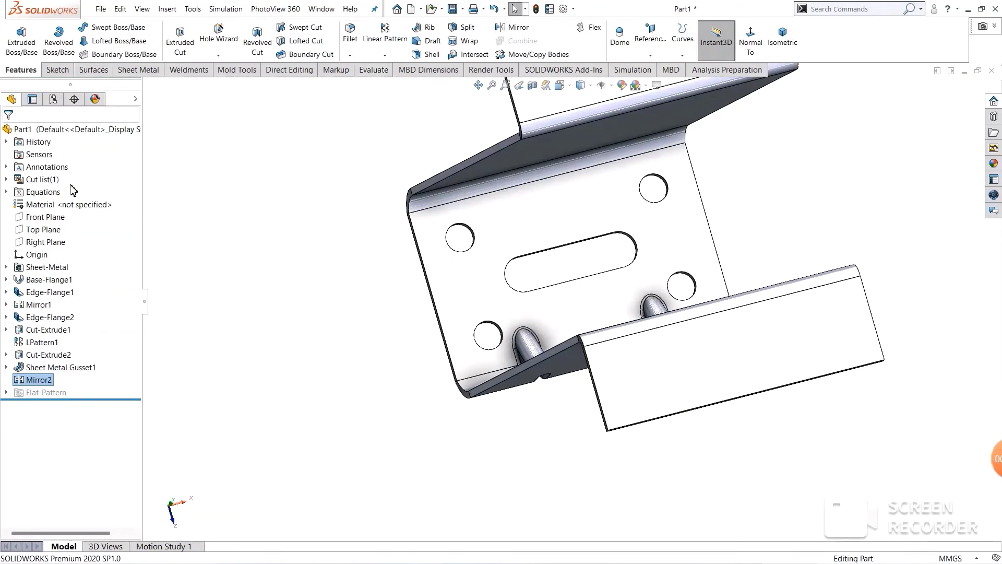
Step: Mirror Sheet Metal Gusset1 and Mirror2 about the Front Plane, giving four gussets
left_click(32, 217)
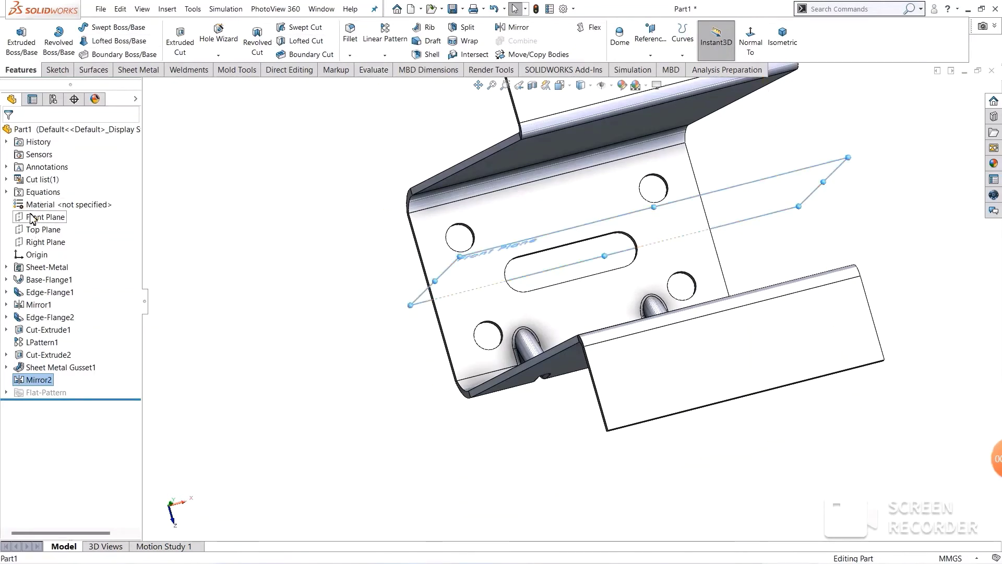
left_click(507, 29)
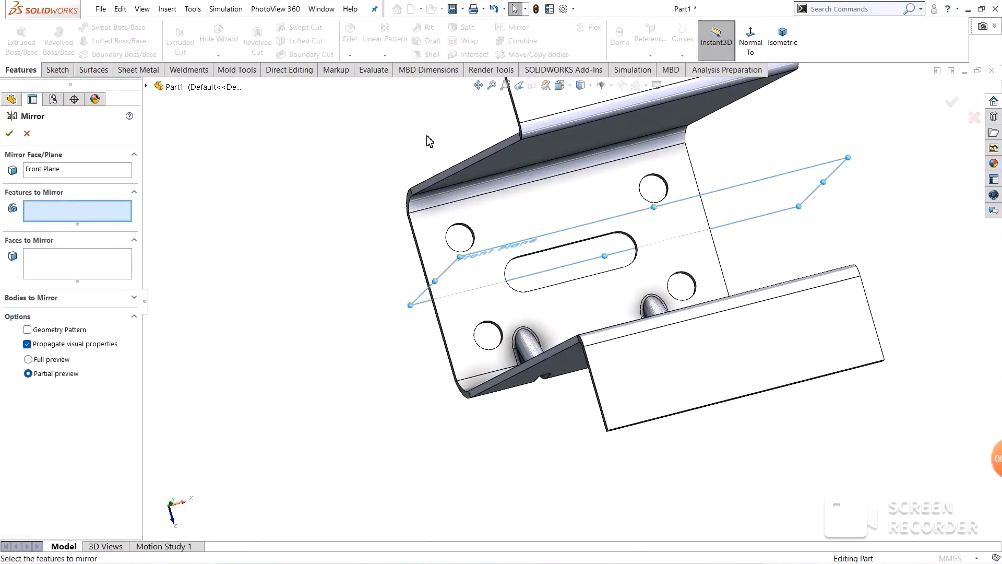
middle_click_drag(251, 257, 347, 347)
left_click(599, 374)
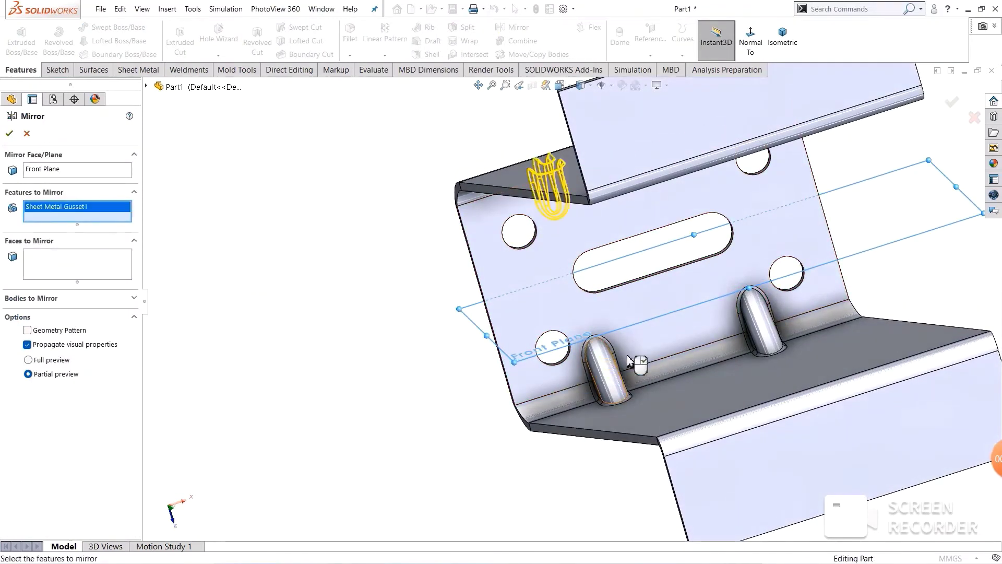
left_click(771, 332)
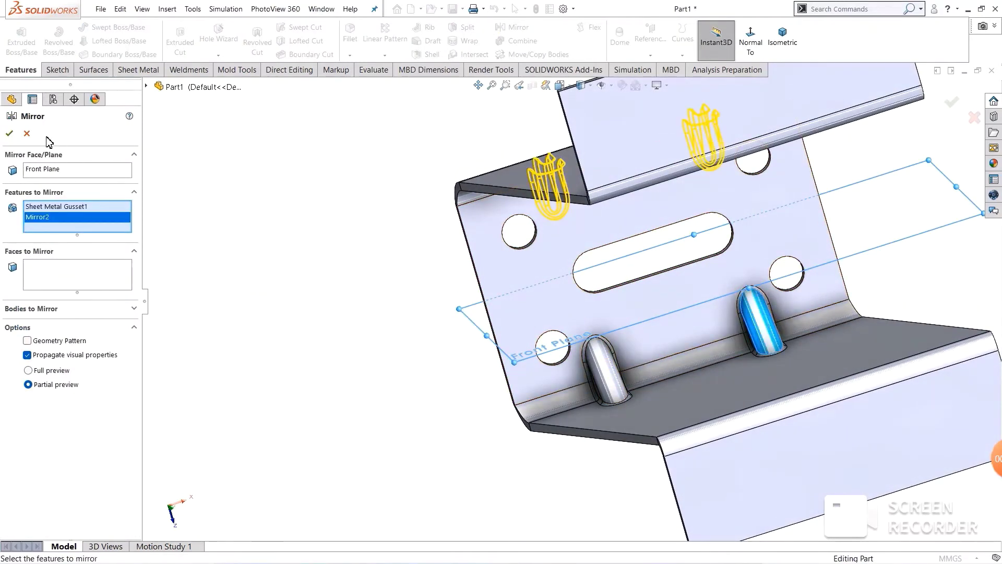
left_click(10, 134)
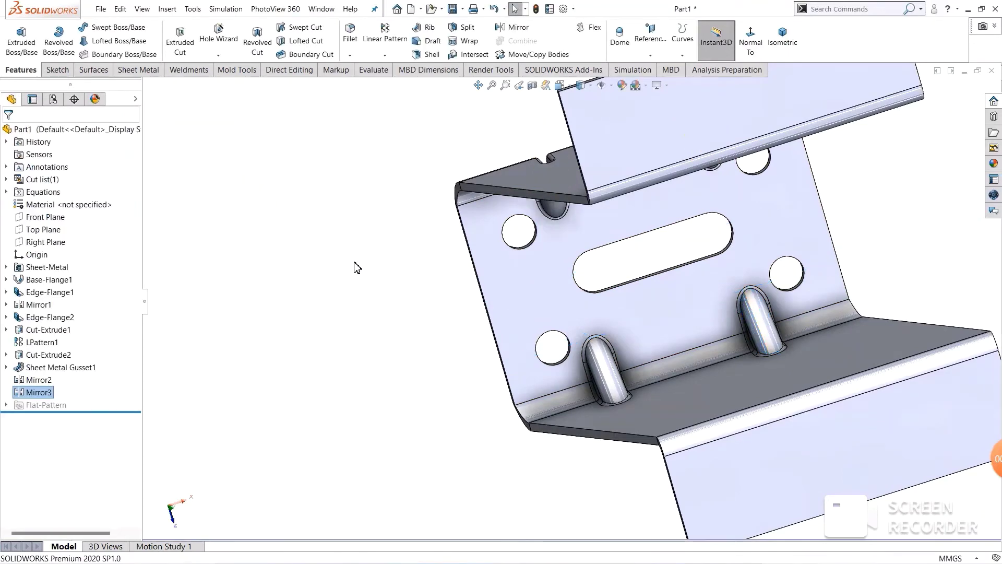
middle_click_drag(333, 225, 316, 325)
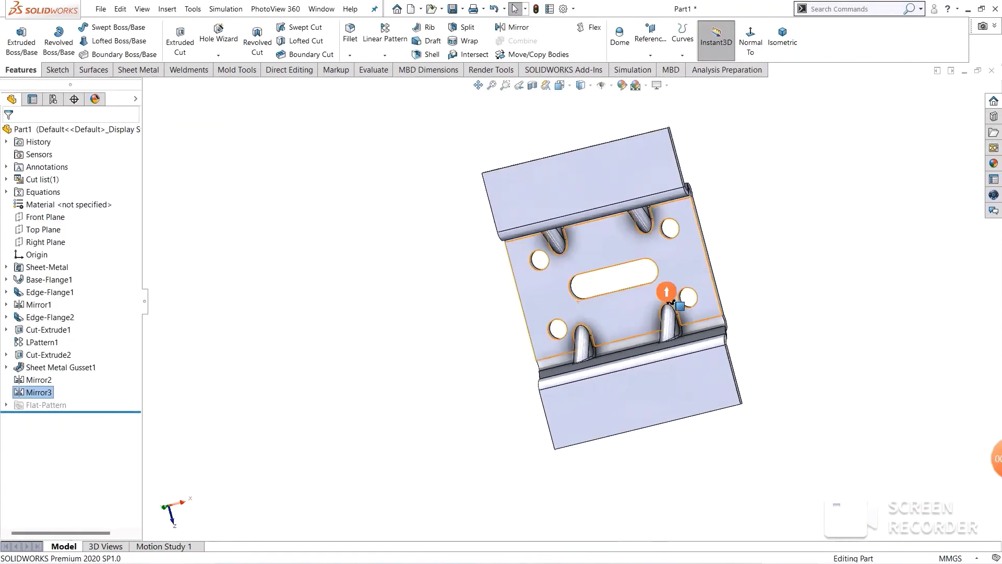
Step: Orbit to a side view and display Edge-Flange1's 150 mm length and 70° angle
mouse_move(702, 230)
middle_mouse_down()
mouse_move(718, 206)
mouse_move(729, 224)
mouse_move(767, 190)
mouse_move(819, 214)
mouse_move(769, 205)
mouse_move(803, 188)
mouse_move(763, 177)
mouse_move(826, 286)
mouse_move(817, 320)
mouse_move(827, 273)
mouse_move(819, 295)
mouse_move(852, 262)
mouse_move(810, 371)
mouse_move(852, 371)
mouse_move(838, 244)
mouse_move(820, 282)
middle_mouse_up()
left_click(519, 250)
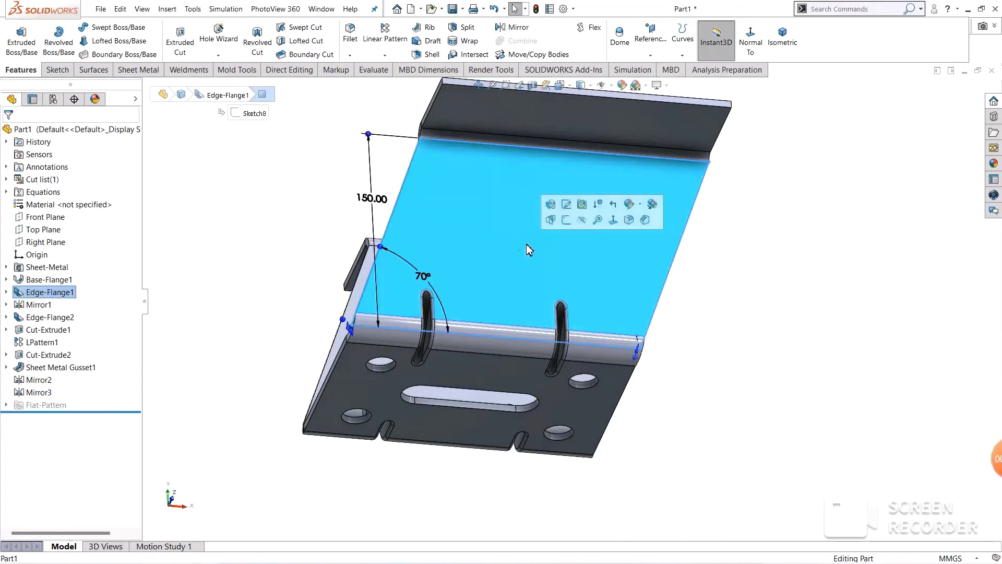
left_click(811, 208)
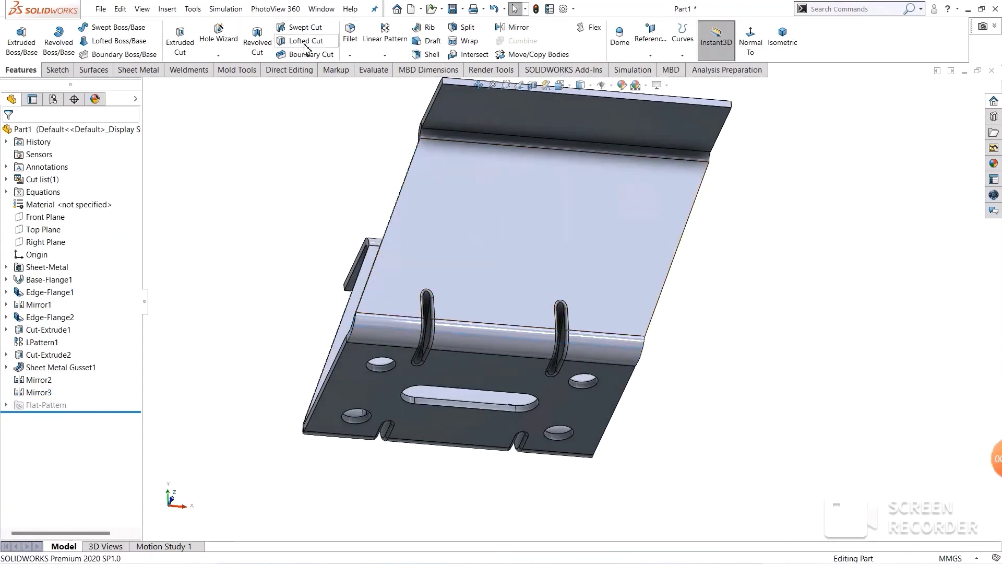
left_click(138, 69)
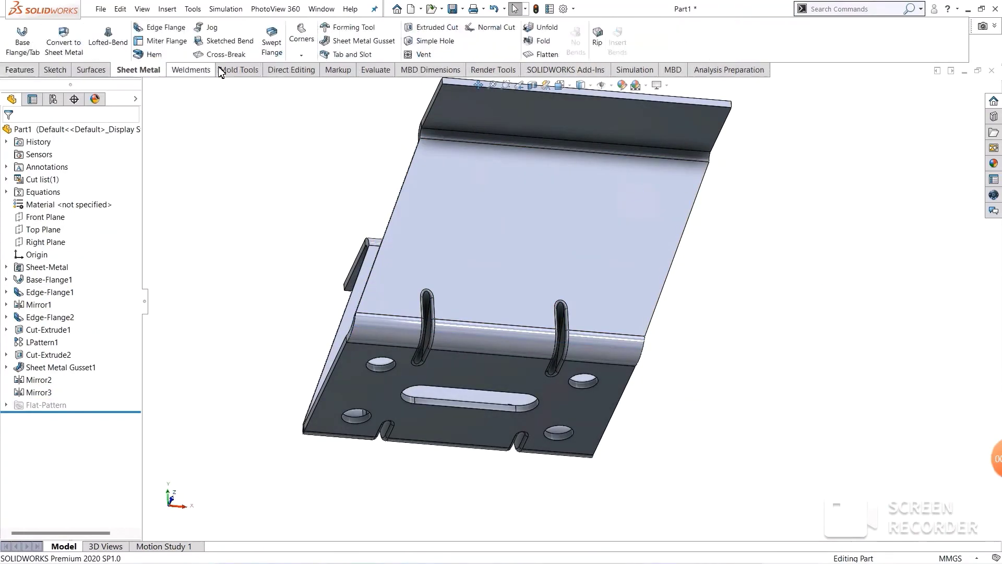
Step: Add a second gusset between the upper flange and web faces at a 100 mm offset
left_click(340, 43)
middle_click_drag(705, 249, 792, 251)
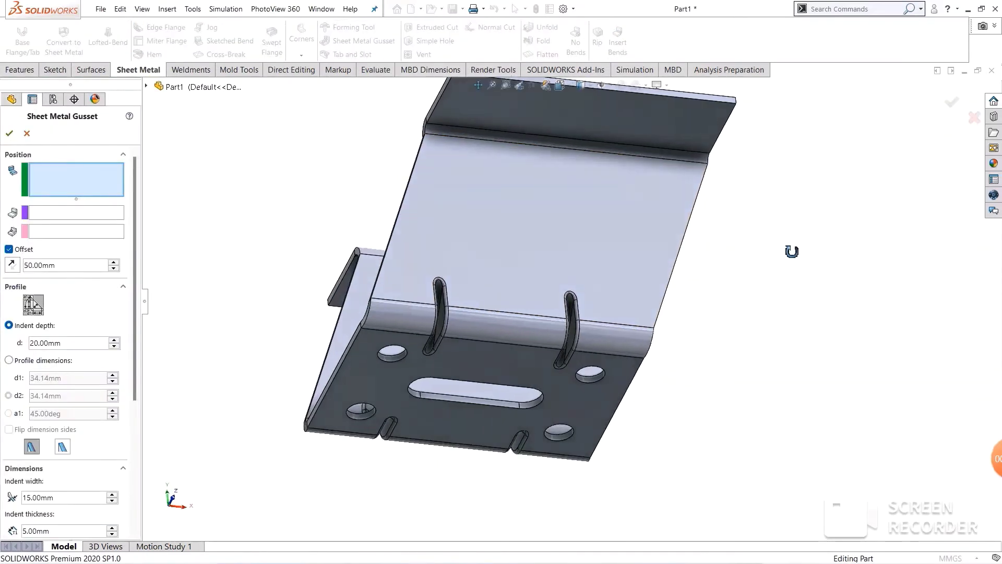
left_click(573, 107)
left_click(561, 187)
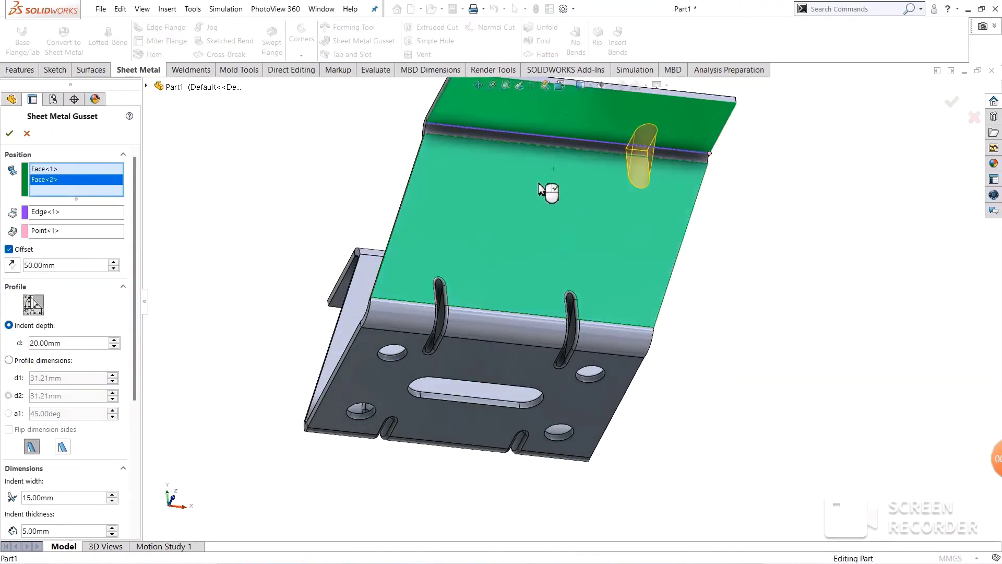
left_click(21, 266)
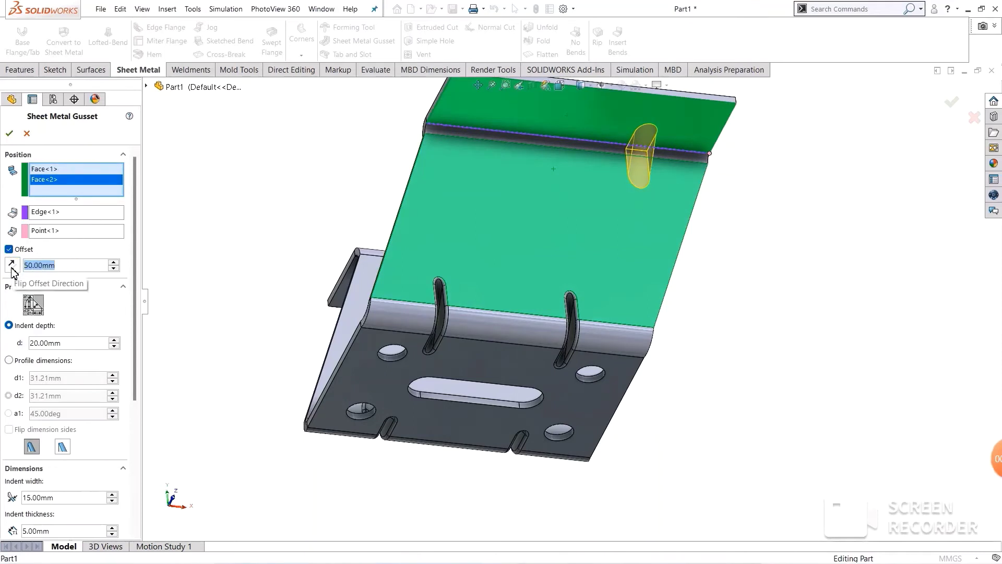
type("90")
key("Return")
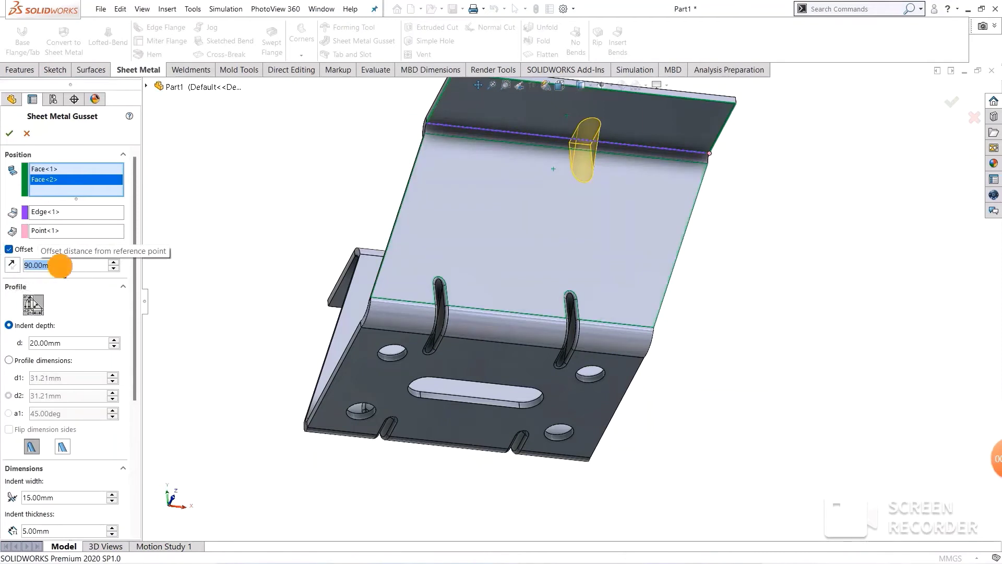
type("100")
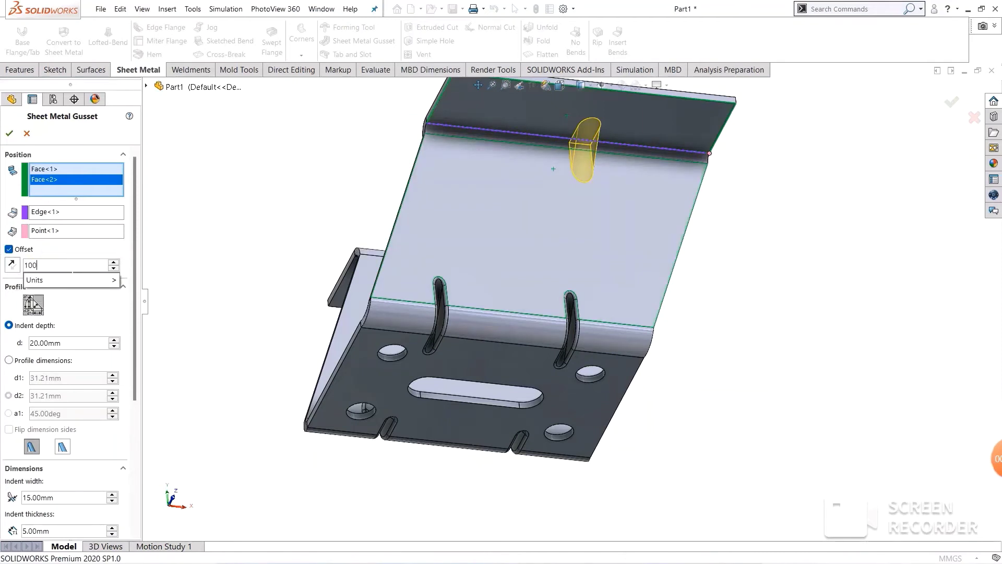
key("Return")
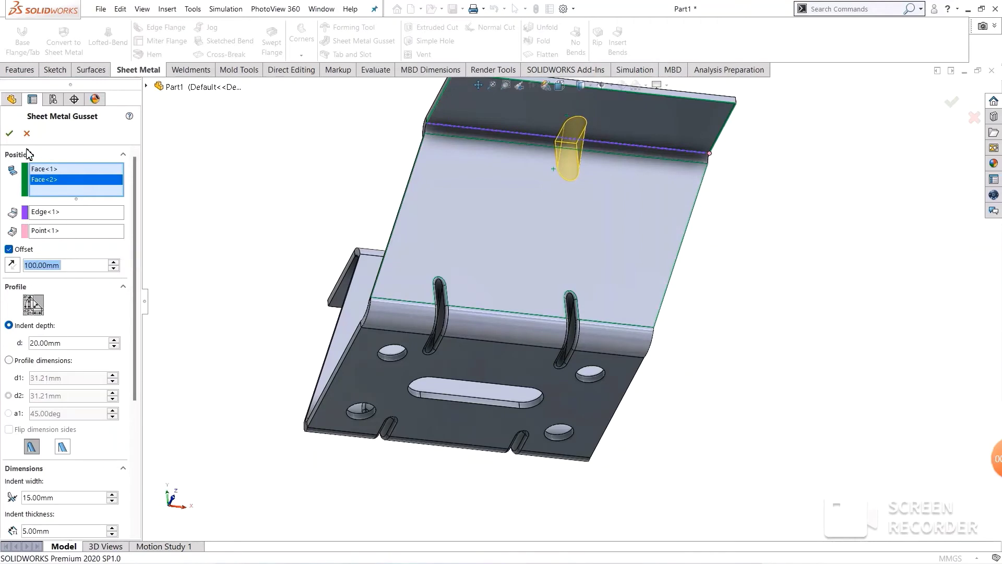
left_click(10, 133)
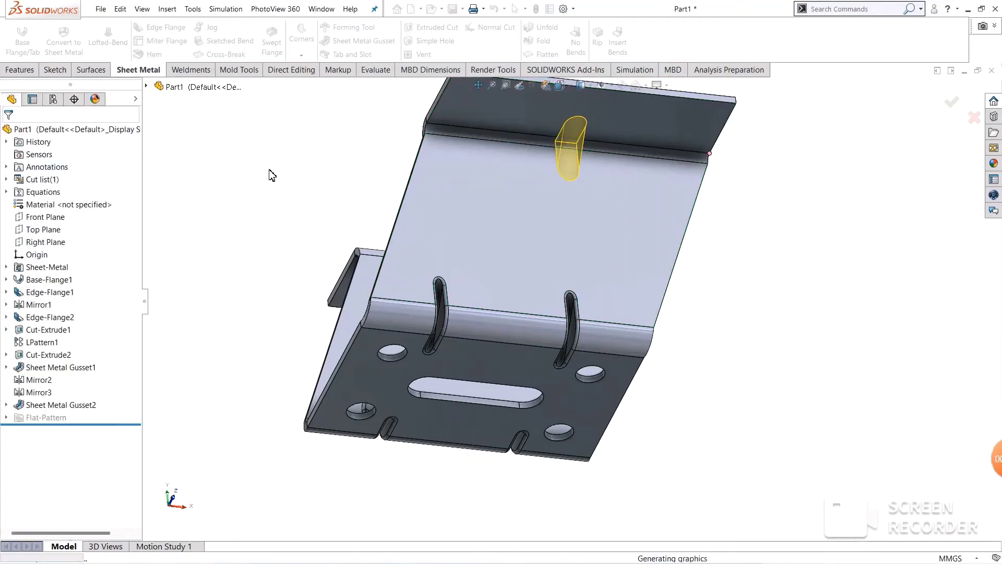
Step: Mirror Sheet Metal Gusset2 across the Front Plane, creating Mirror4 on the opposite bend
mouse_move(277, 153)
middle_mouse_down()
mouse_move(252, 409)
mouse_move(213, 284)
mouse_move(235, 368)
mouse_move(257, 351)
mouse_move(258, 405)
mouse_move(235, 336)
mouse_move(229, 257)
middle_mouse_up()
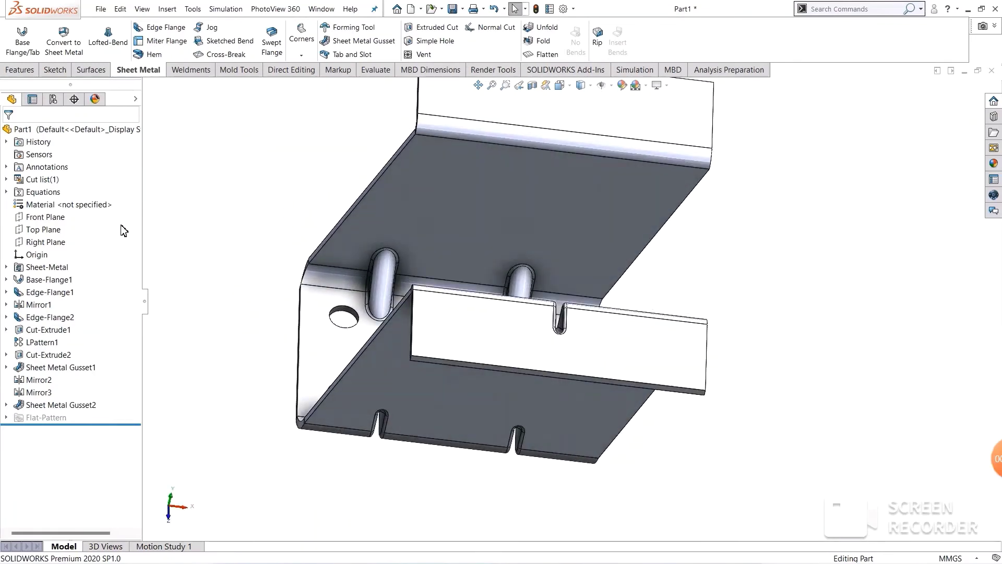
left_click(28, 243)
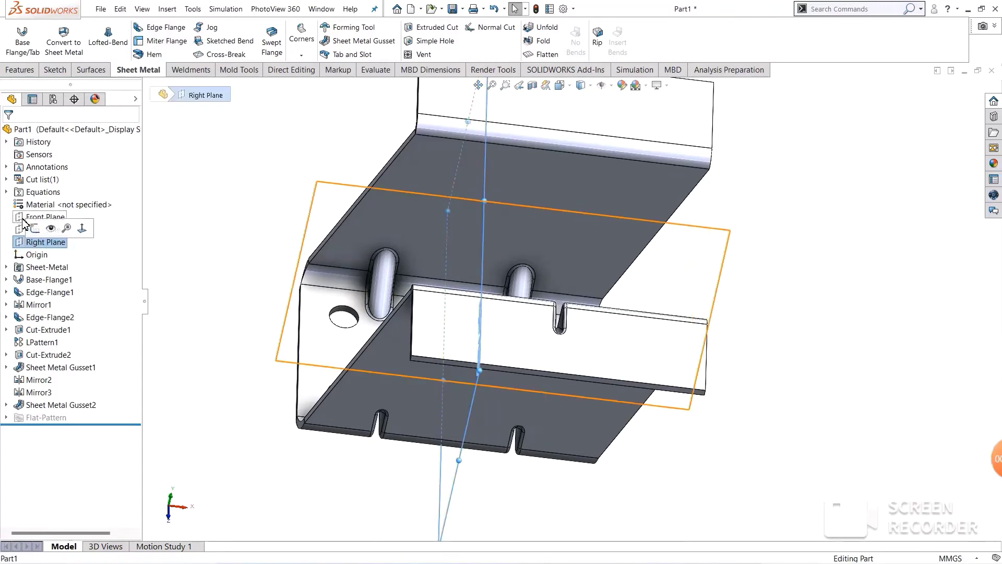
left_click(23, 218)
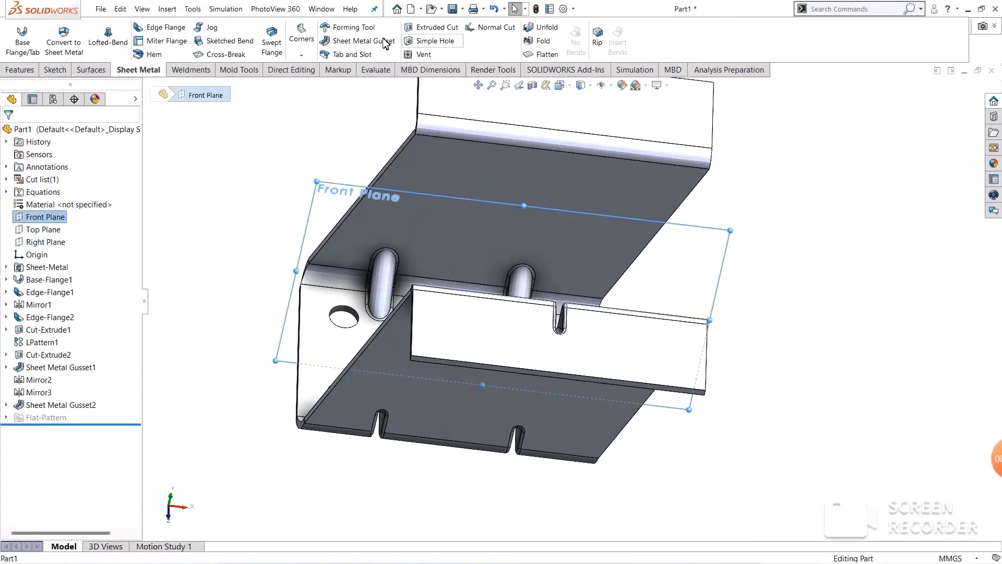
left_click(21, 70)
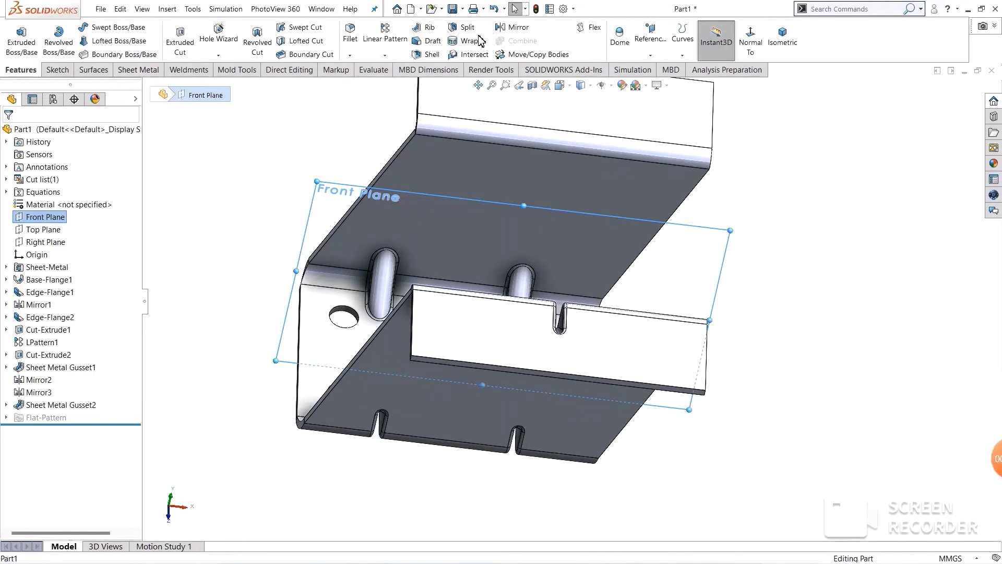
left_click(517, 31)
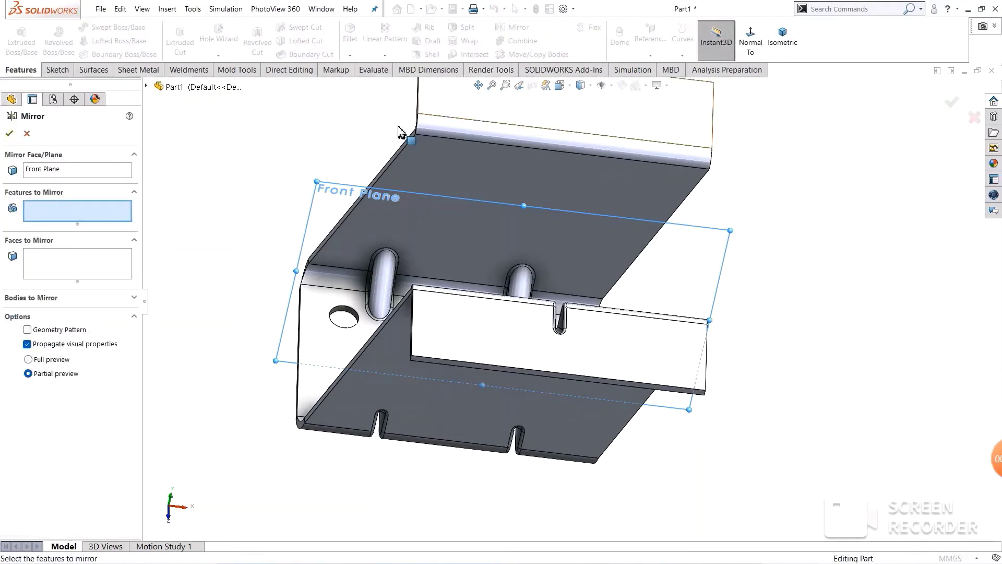
left_click(562, 324)
left_click(9, 133)
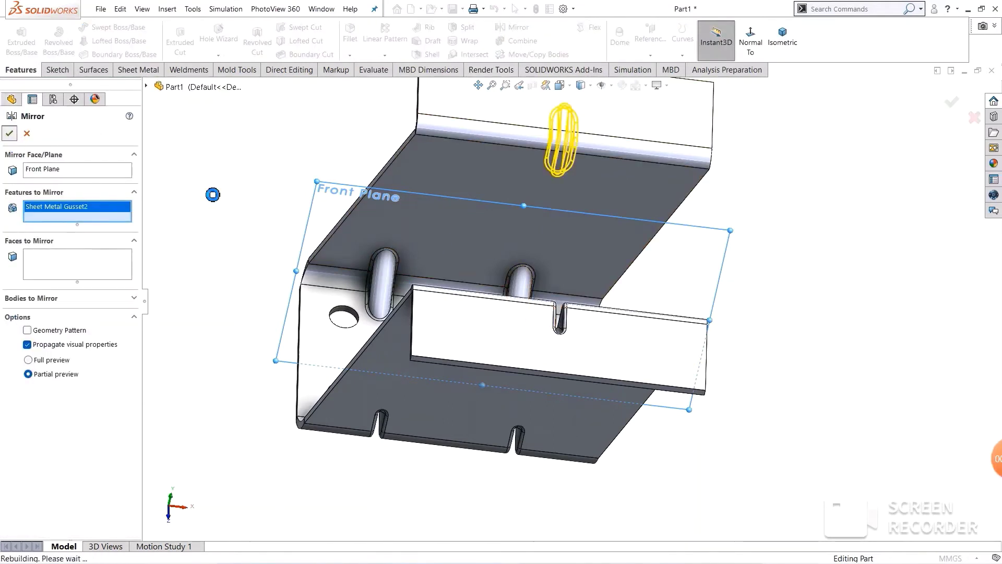
middle_click_drag(814, 200, 798, 279)
left_click(750, 41)
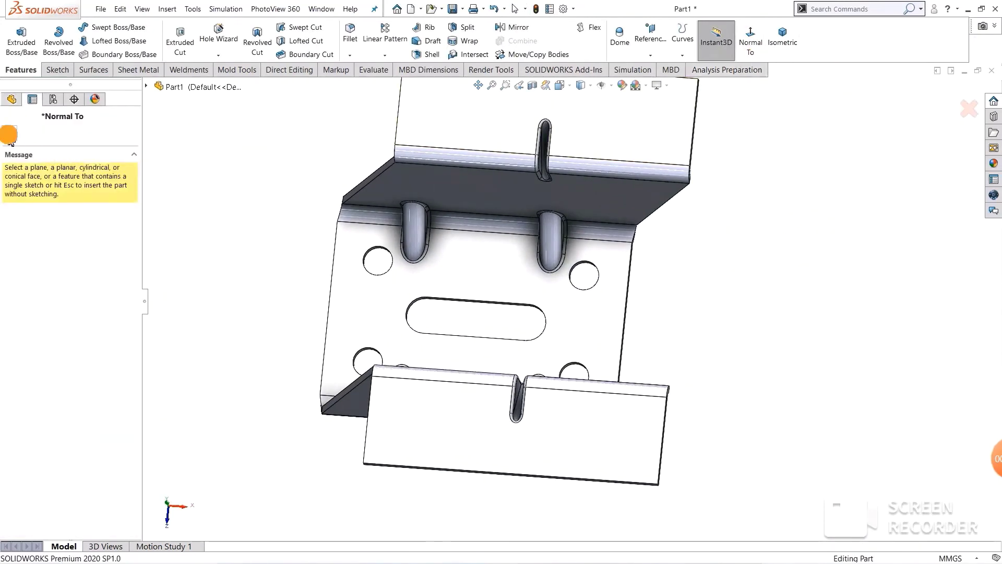
Step: Turn the view toward the holed web and start a sketch on the upper flange face
left_click(9, 134)
mouse_move(720, 224)
middle_mouse_down()
mouse_move(772, 298)
mouse_move(752, 266)
mouse_move(700, 242)
mouse_move(745, 251)
mouse_move(727, 287)
mouse_move(751, 252)
mouse_move(758, 273)
mouse_move(733, 280)
middle_mouse_up()
scroll(745, 266, "up", 2)
scroll(740, 268, "up", 2)
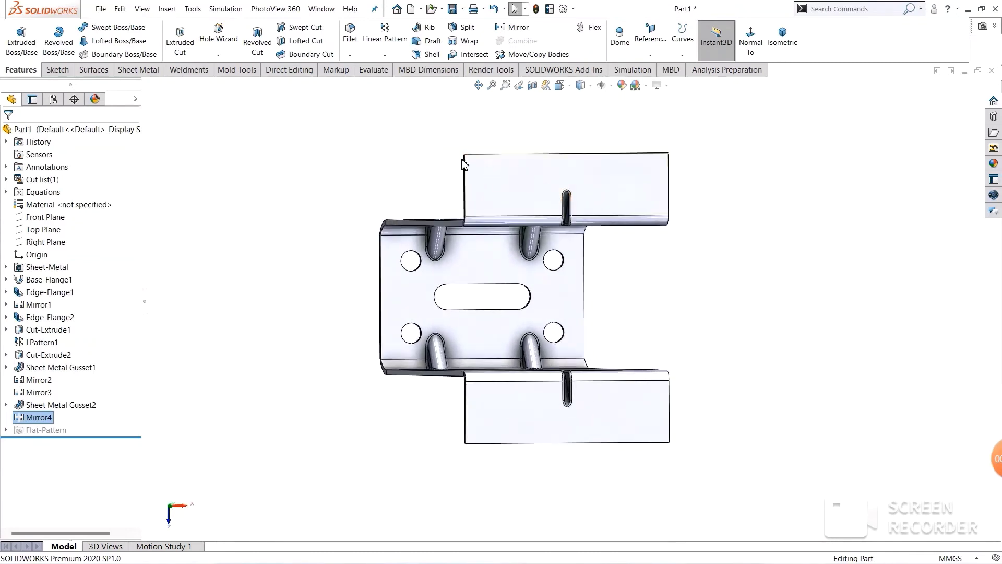
left_click(530, 183)
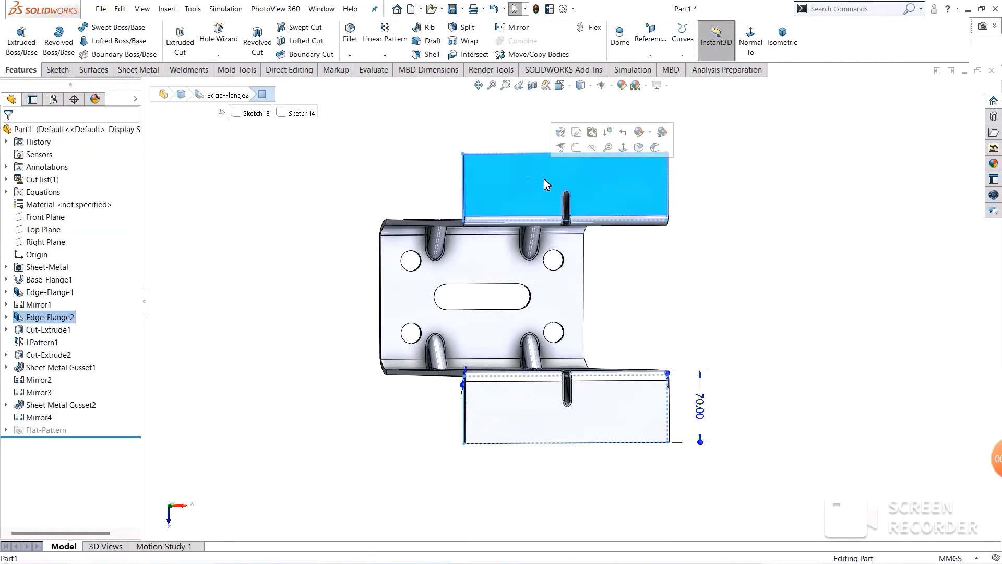
left_click(585, 151)
Step: Viewing the flange face-on, sketch a horizontal straight slot near its left end
left_click(703, 53)
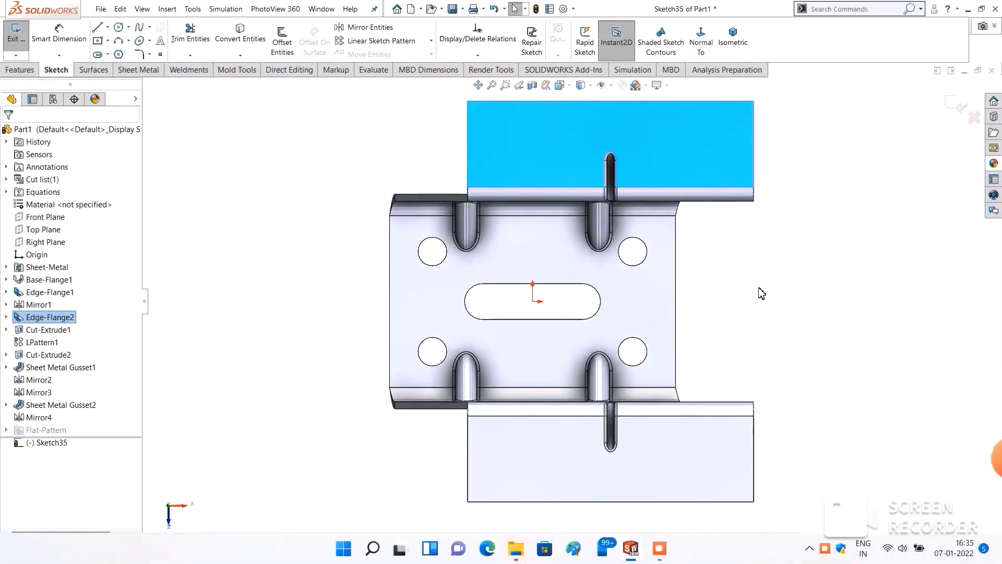
scroll(484, 130, "down", 1)
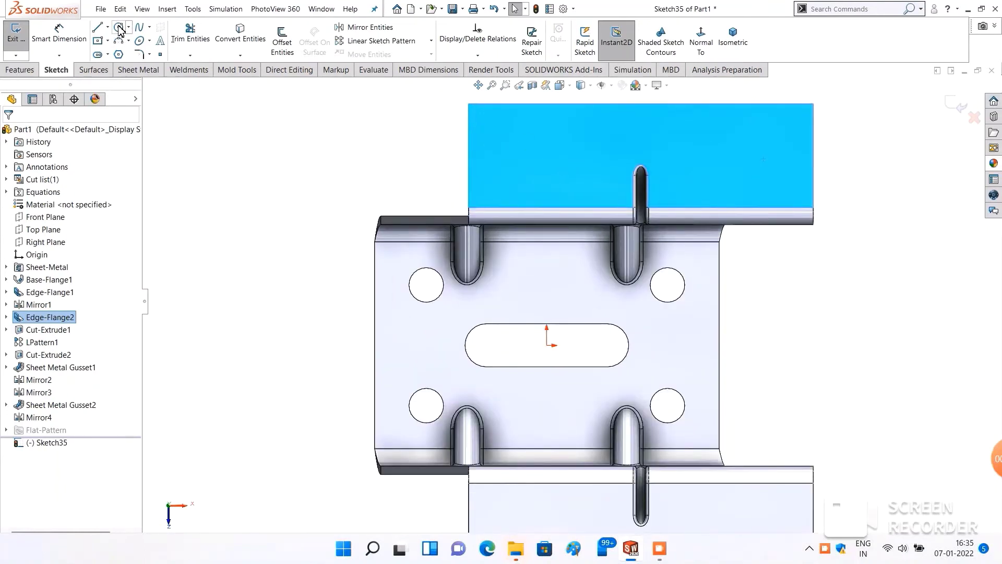
left_click(98, 55)
left_click(512, 155)
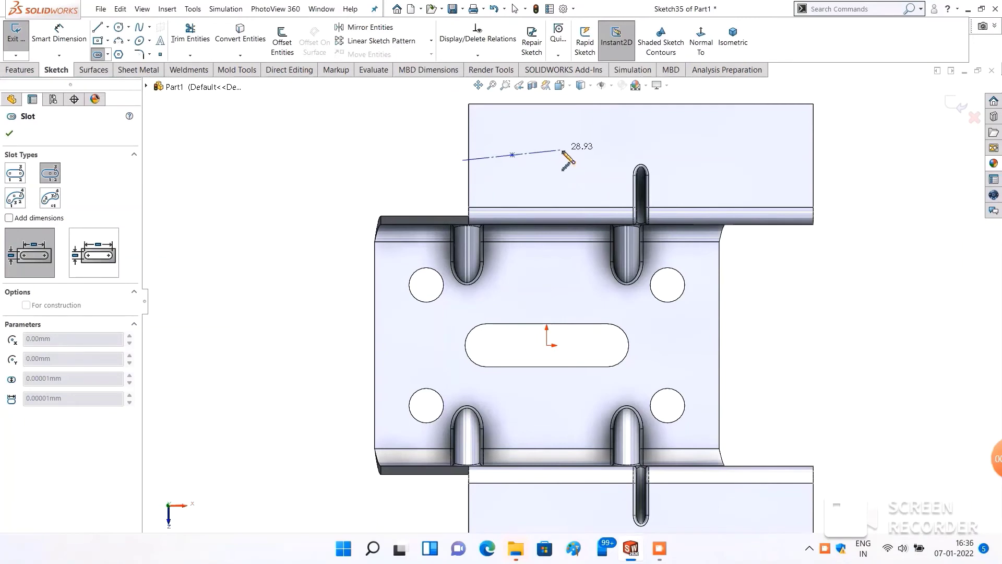
left_click(562, 155)
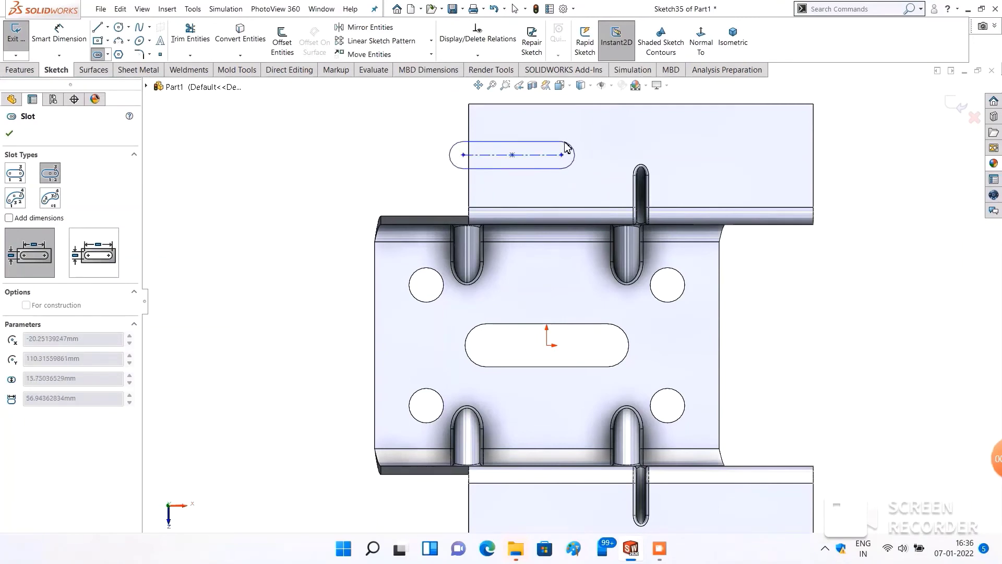
left_click(561, 141)
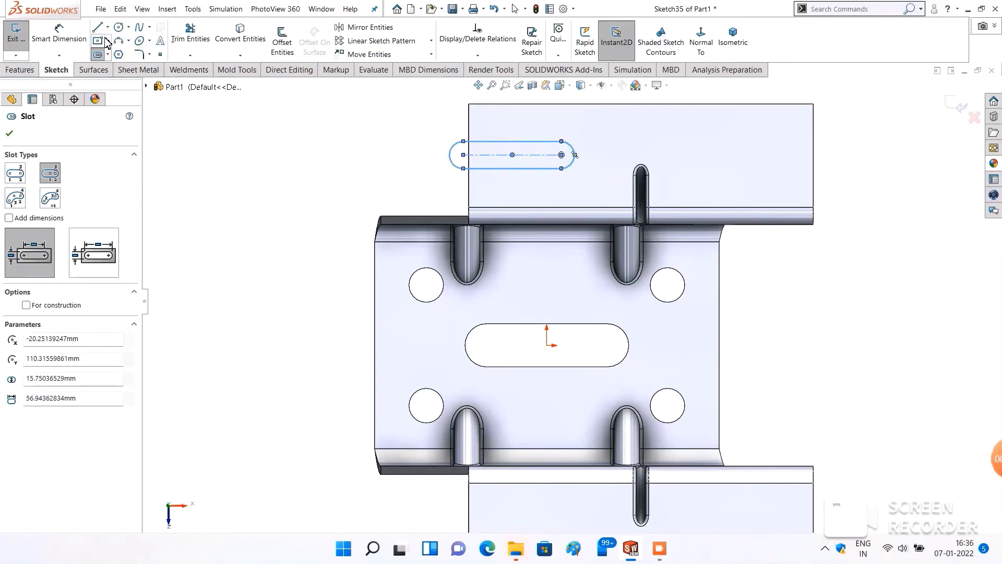
left_click(62, 31)
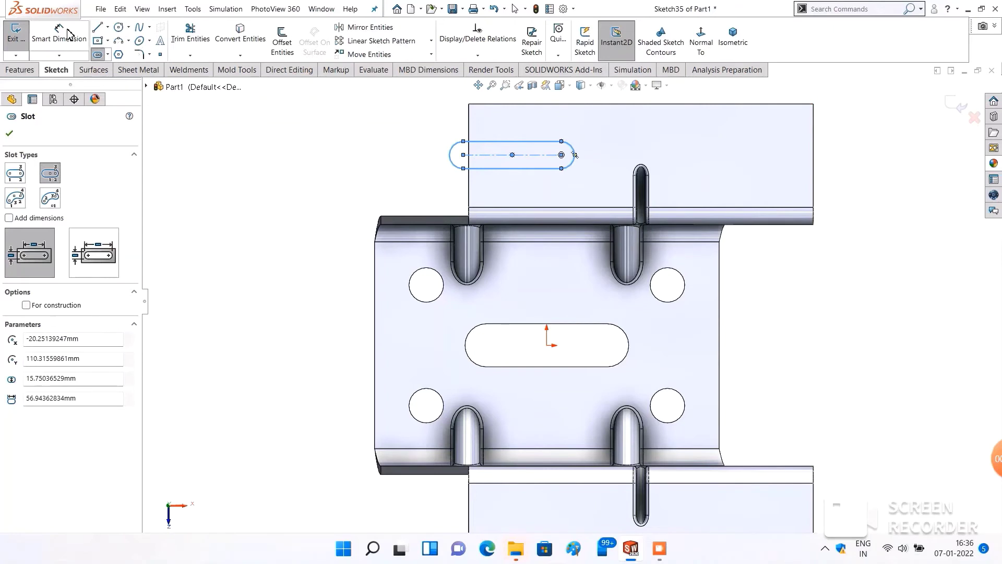
Step: Dimension the slot length to 50 mm and its distance from the flange's left edge to 35 mm
left_click(522, 155)
left_click(524, 148)
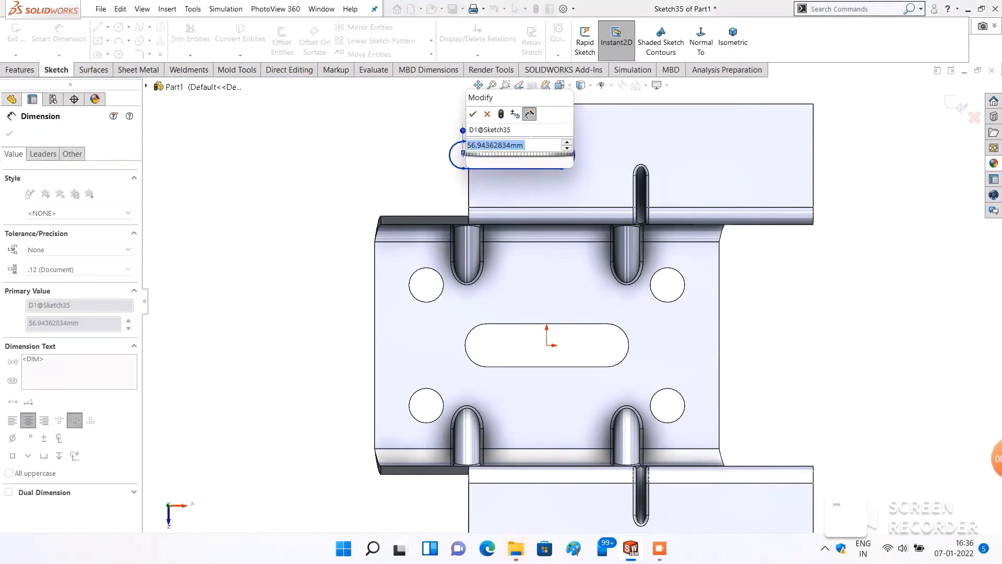
type("50")
key("Return")
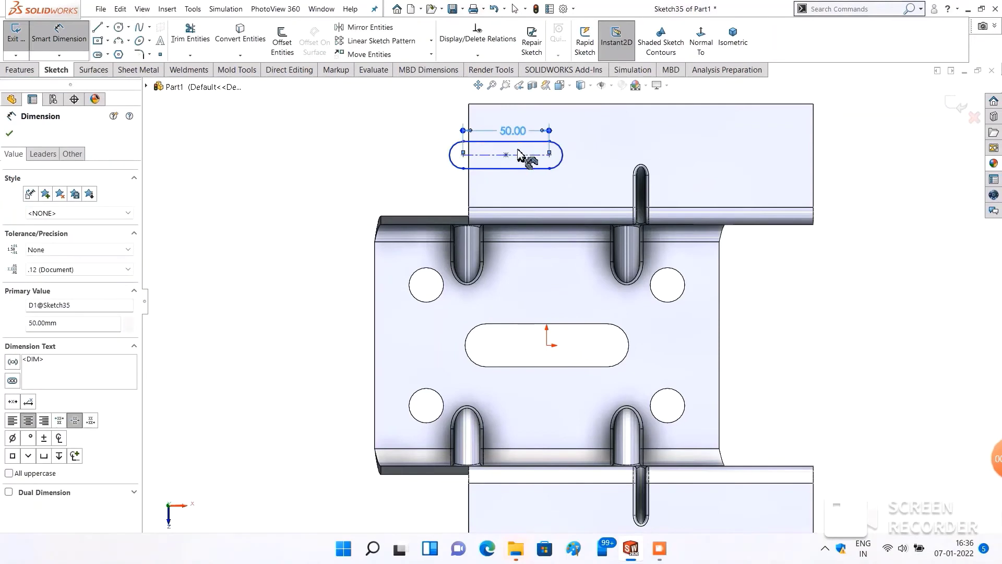
left_click(506, 155)
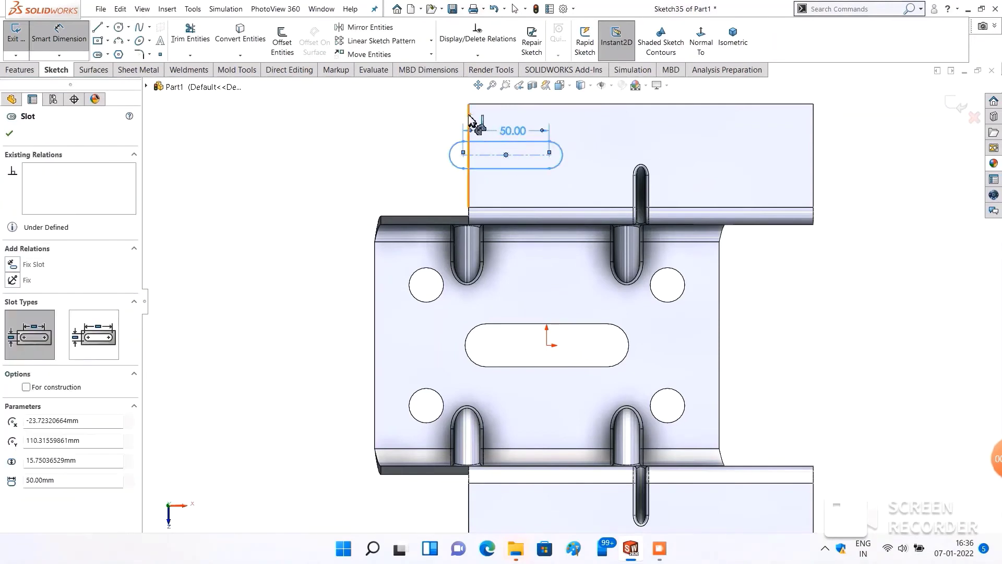
left_click(470, 121)
left_click(486, 117)
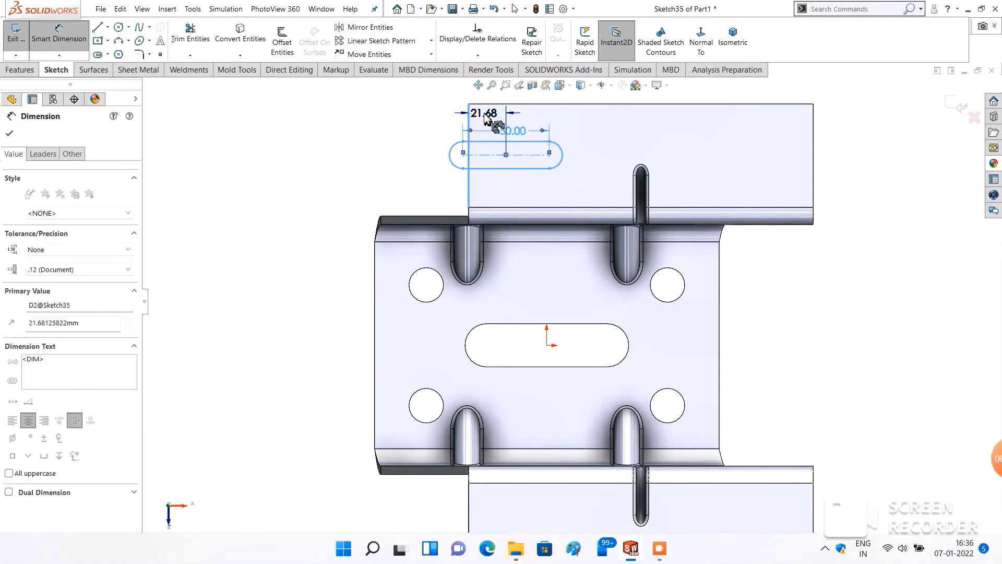
type("35")
key("Return")
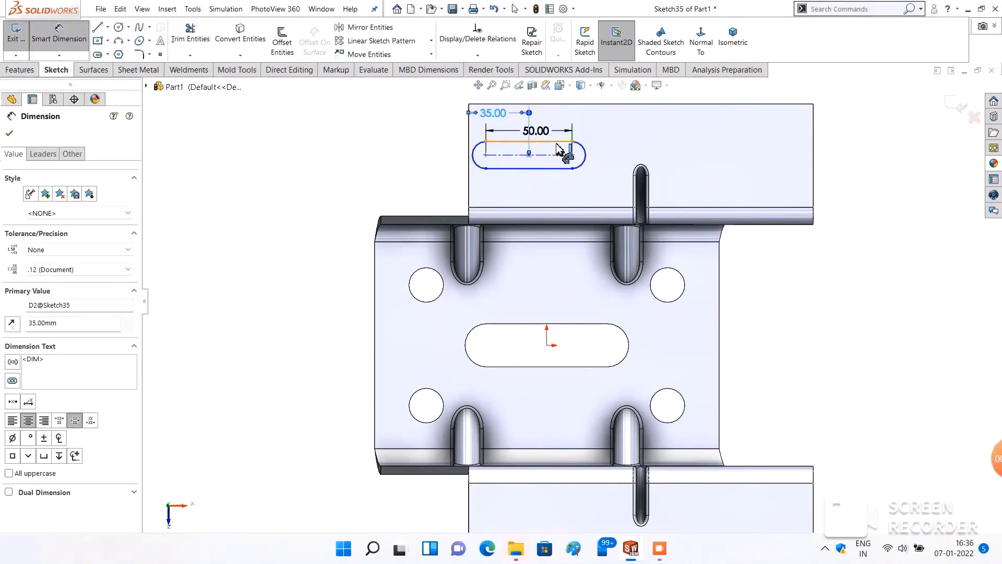
Step: Set the slot width to 20 mm and change its length to 40 mm
left_click(561, 168)
left_click(561, 141)
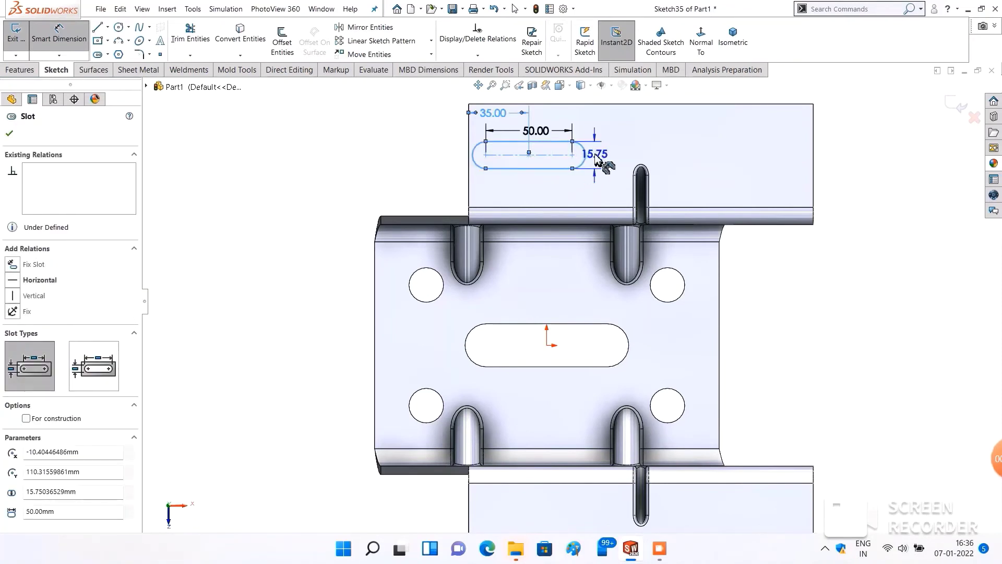
left_click(598, 155)
type("20")
key("Return")
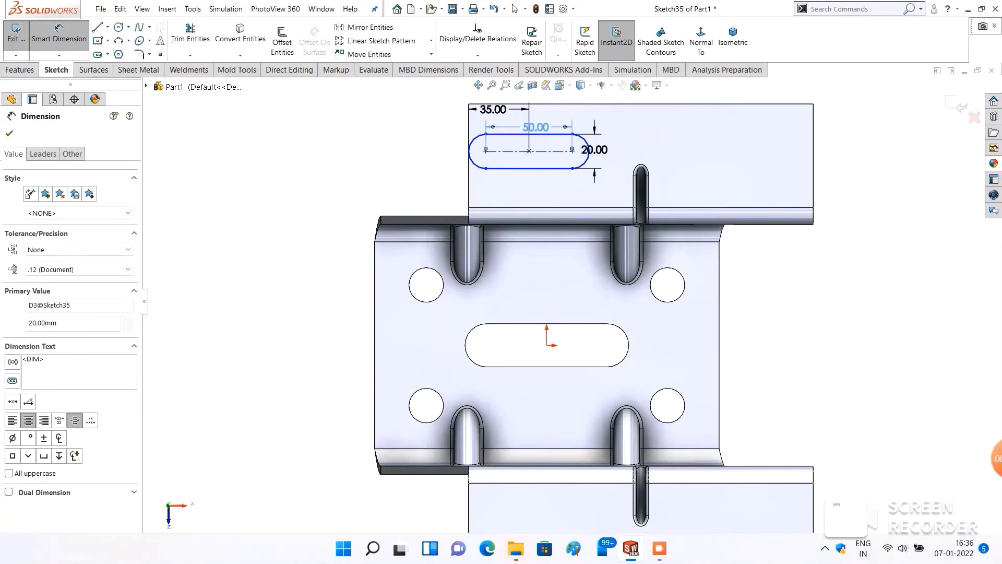
left_click(551, 152)
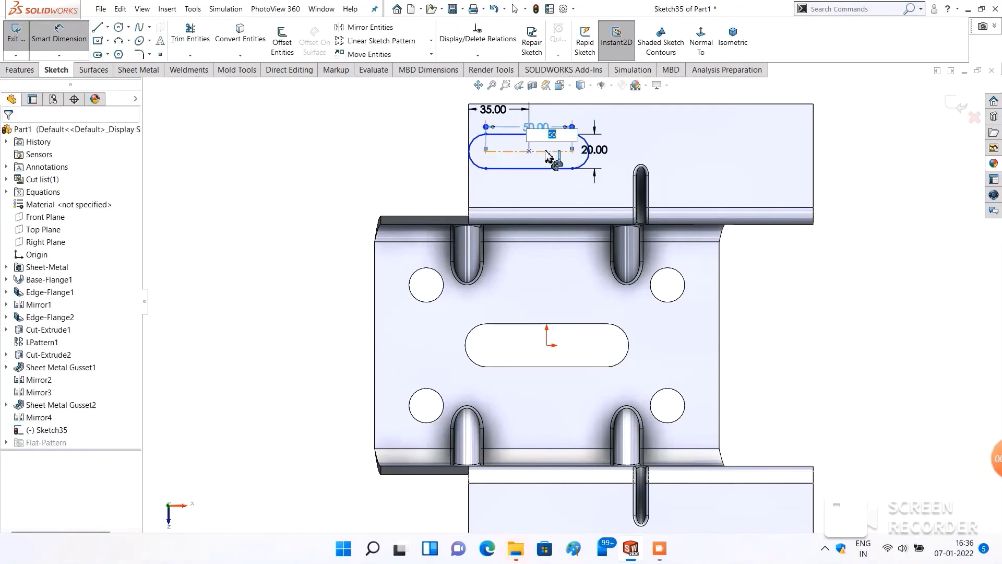
key("Return")
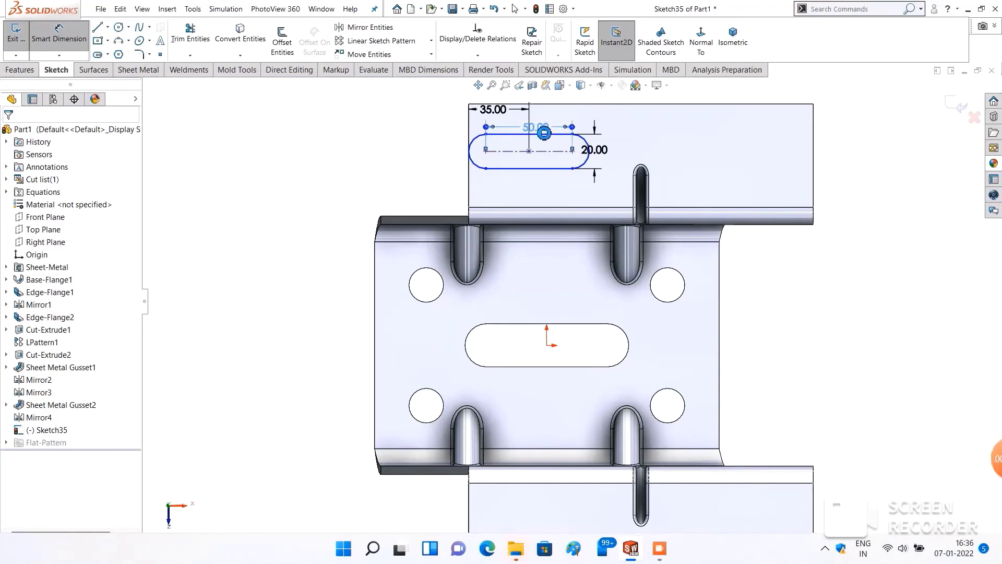
double_click(541, 127)
type("40")
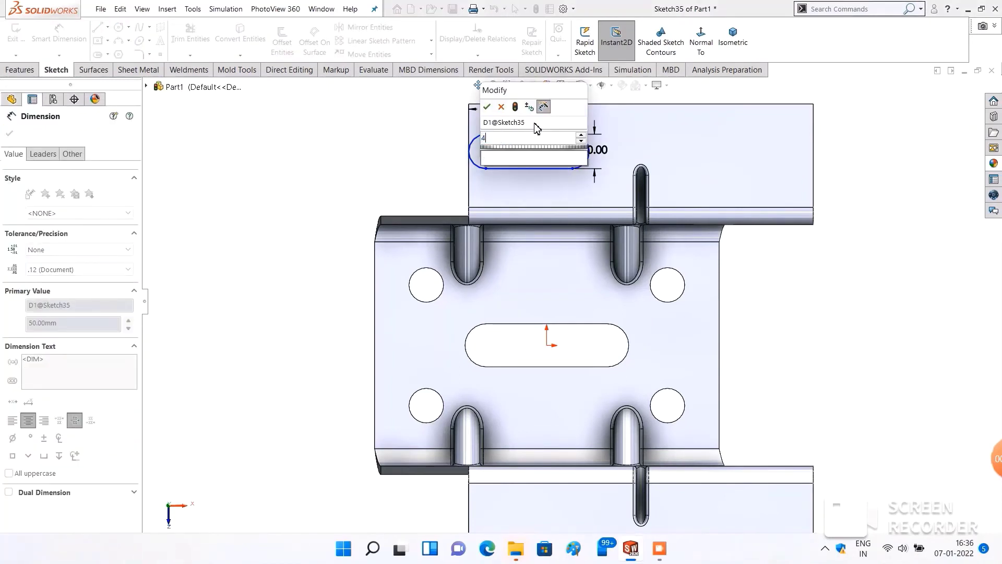
key("Return")
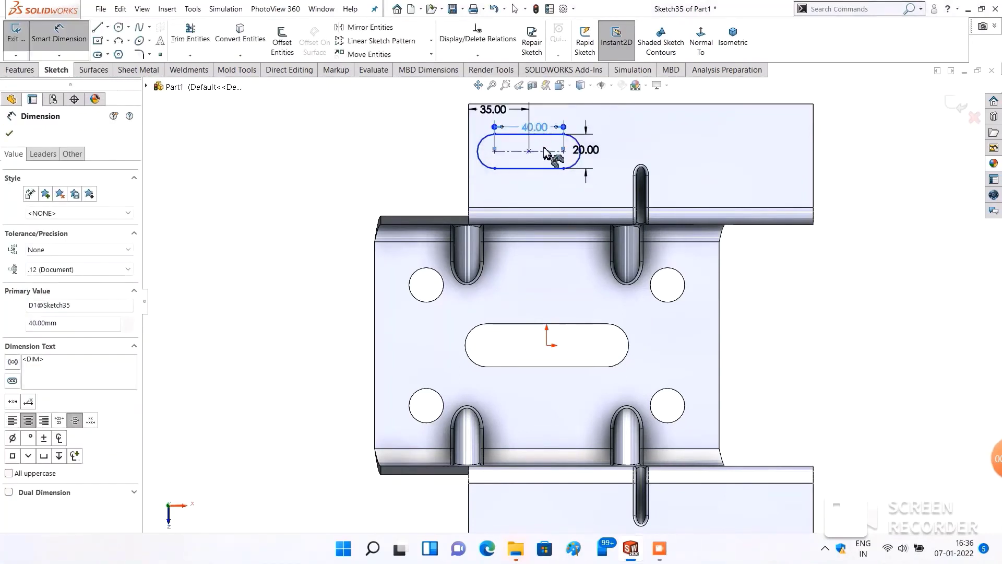
Step: Locate the slot 25 mm from the flange's top edge and finish dimensioning
left_click(546, 156)
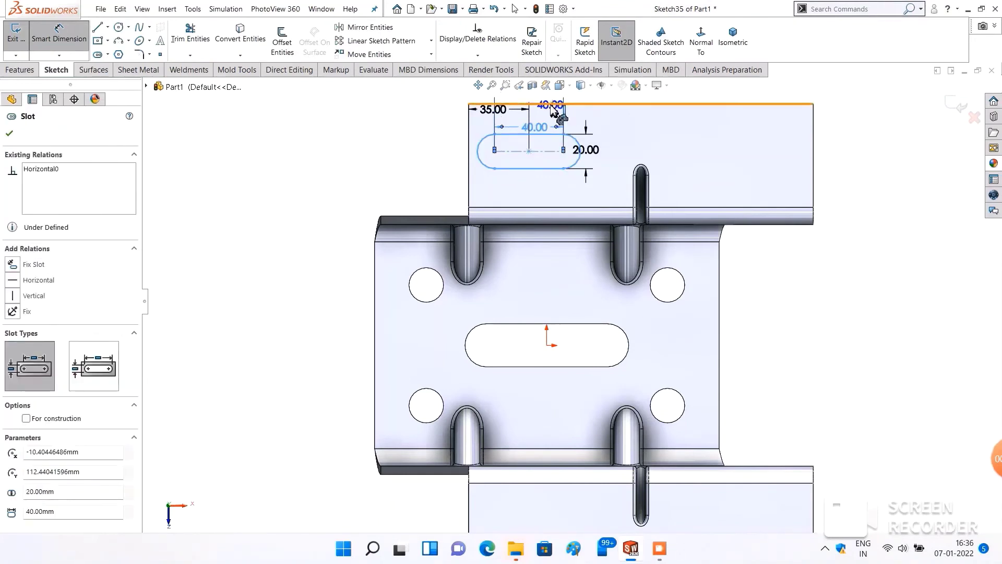
left_click(485, 104)
left_click(456, 128)
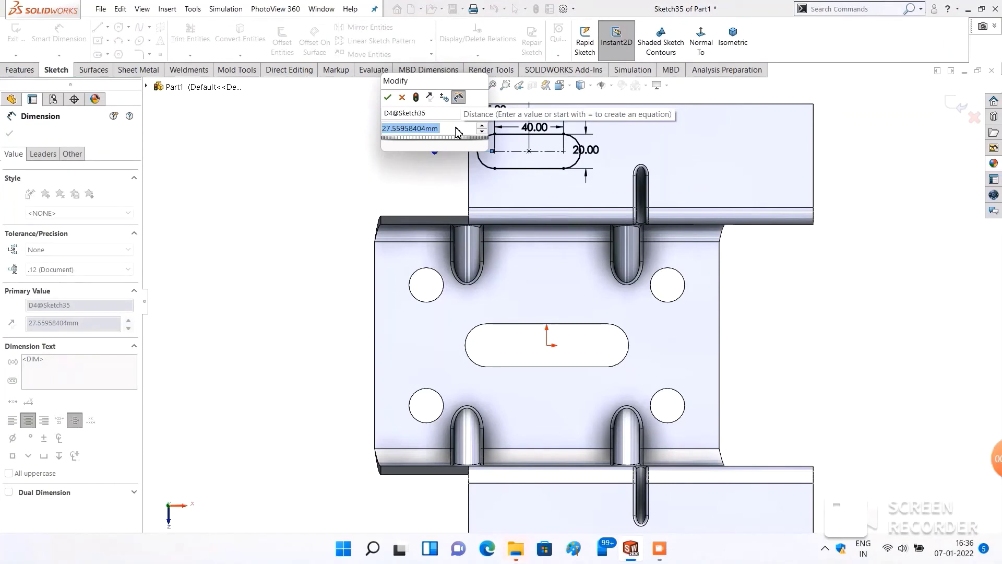
type("25")
key("Return")
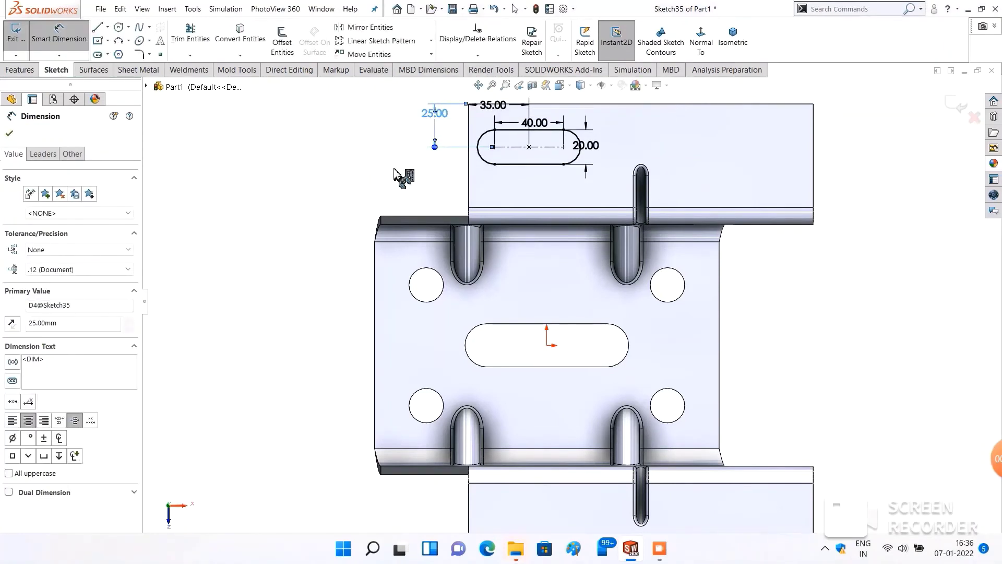
left_click(10, 134)
key("z")
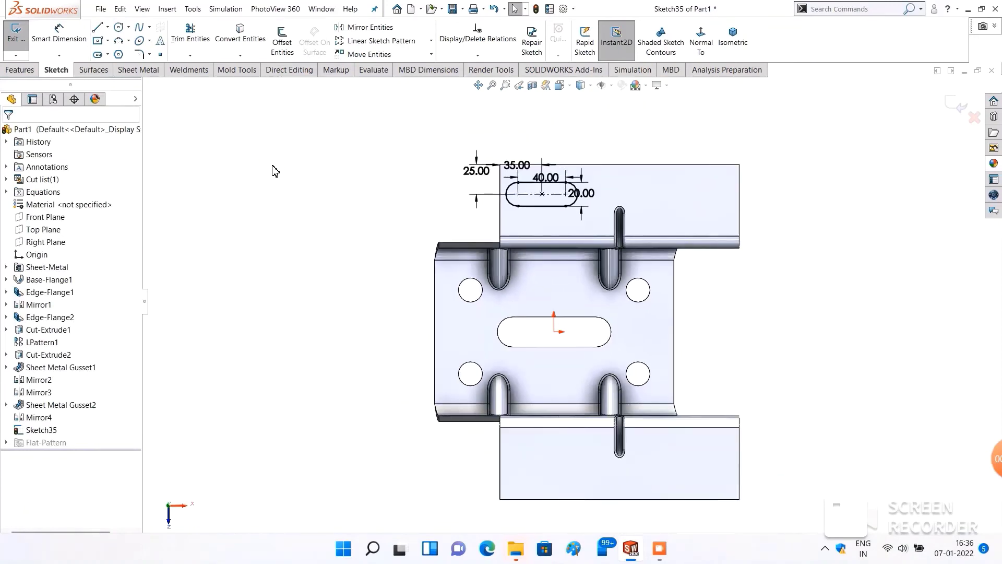
Step: Cut the slot through the upper flange with an Up To Next extruded cut
left_click(140, 72)
left_click(428, 31)
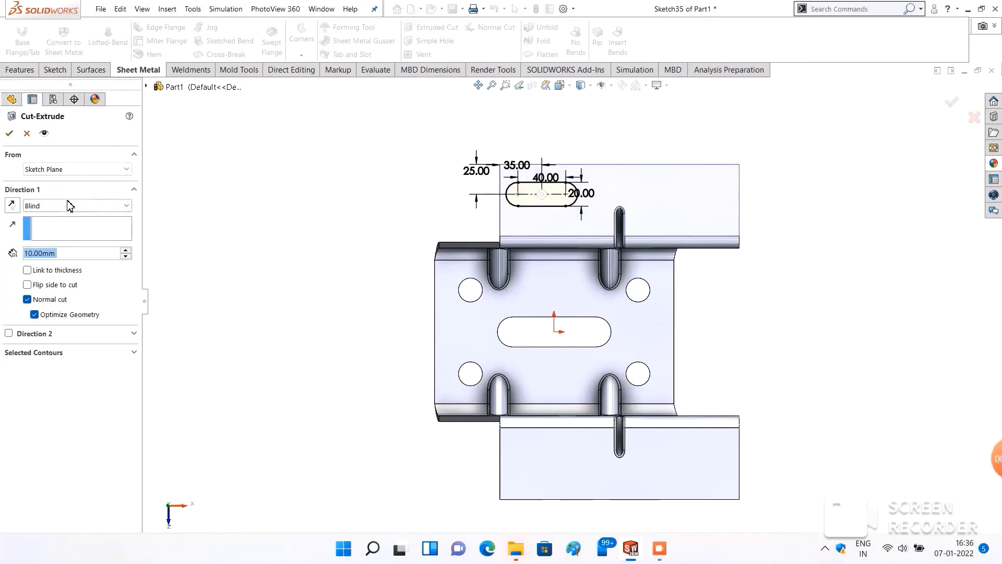
left_click(70, 205)
left_click(65, 253)
left_click(70, 205)
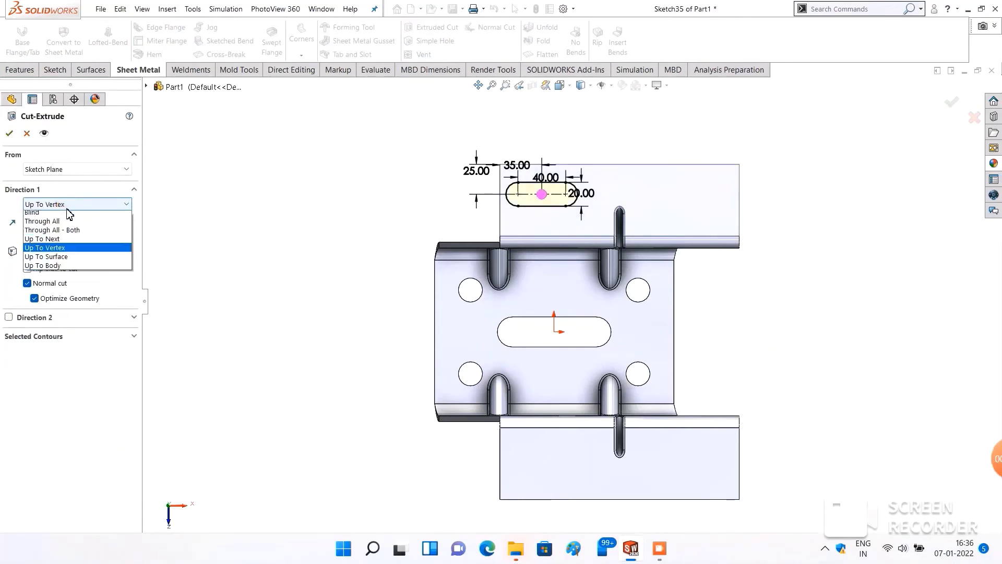
left_click(46, 244)
left_click(9, 133)
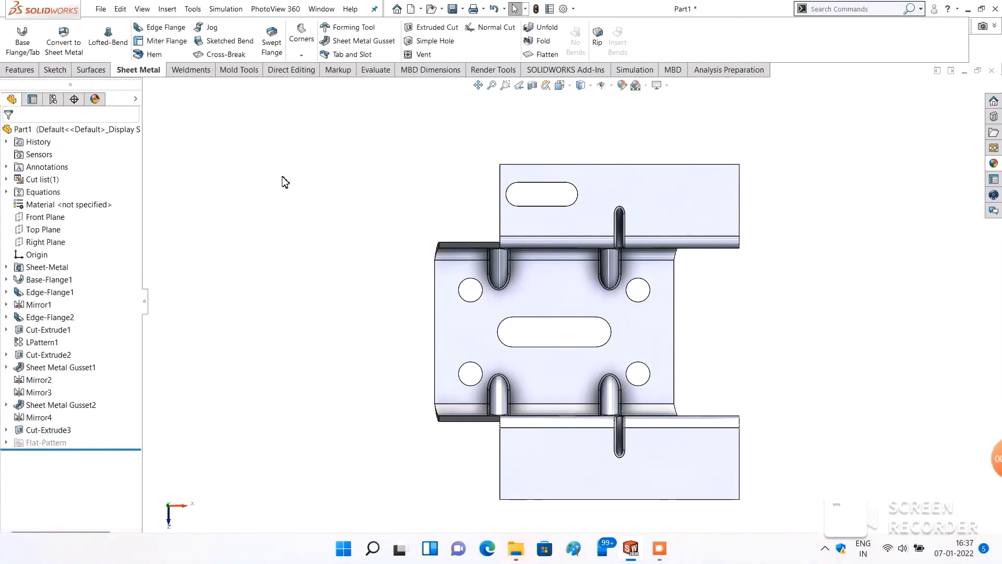
mouse_move(282, 179)
middle_mouse_down()
mouse_move(426, 217)
mouse_move(295, 202)
middle_mouse_up()
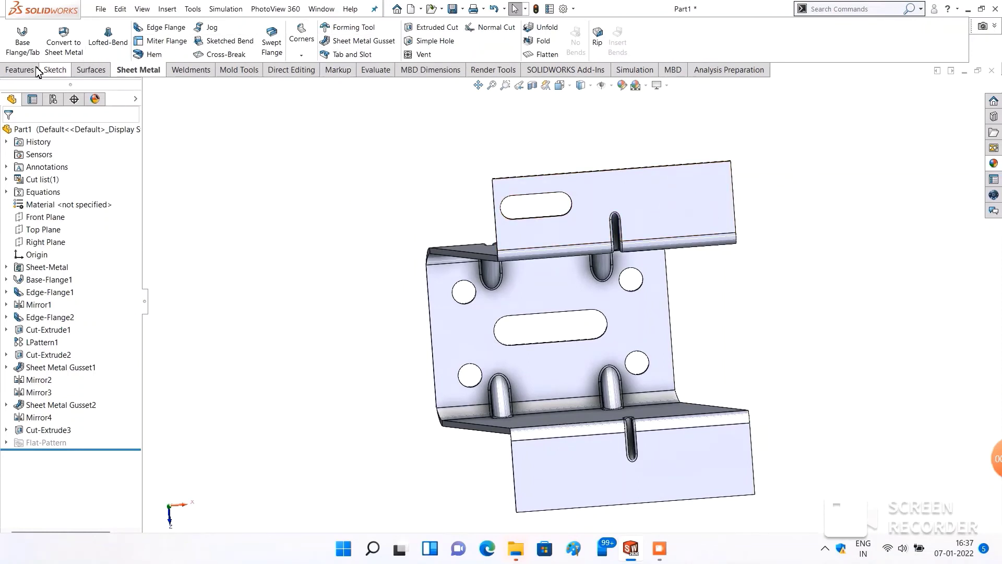
Step: Start a linear pattern of Cut-Extrude3 along the flange's left edge
left_click(20, 69)
left_click(389, 37)
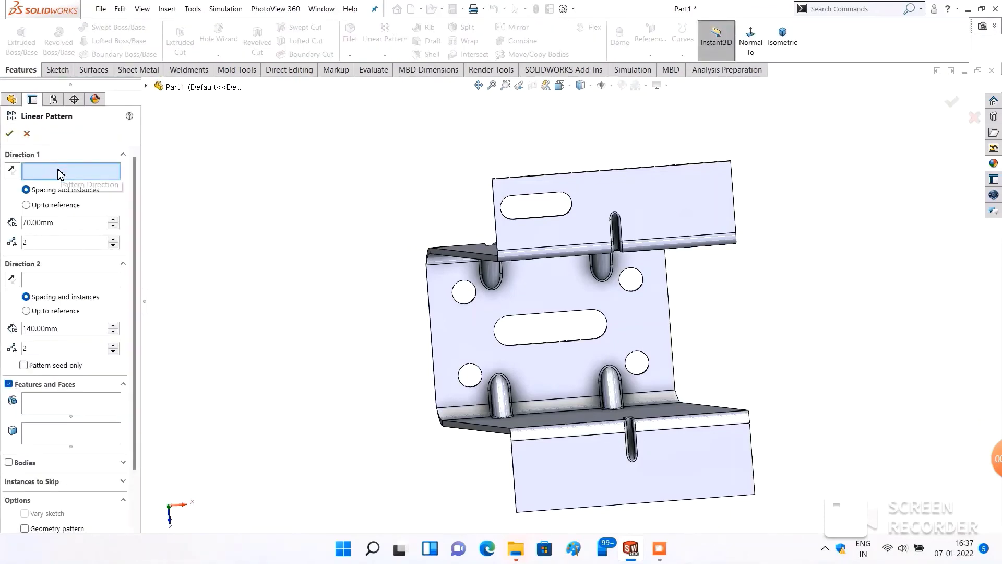
left_click(493, 200)
key("f")
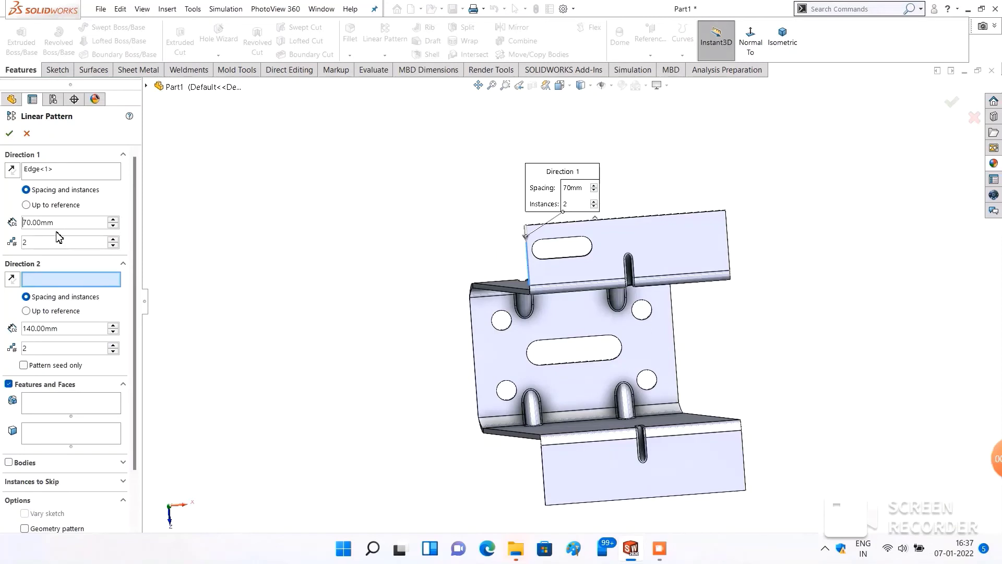
left_click(63, 222)
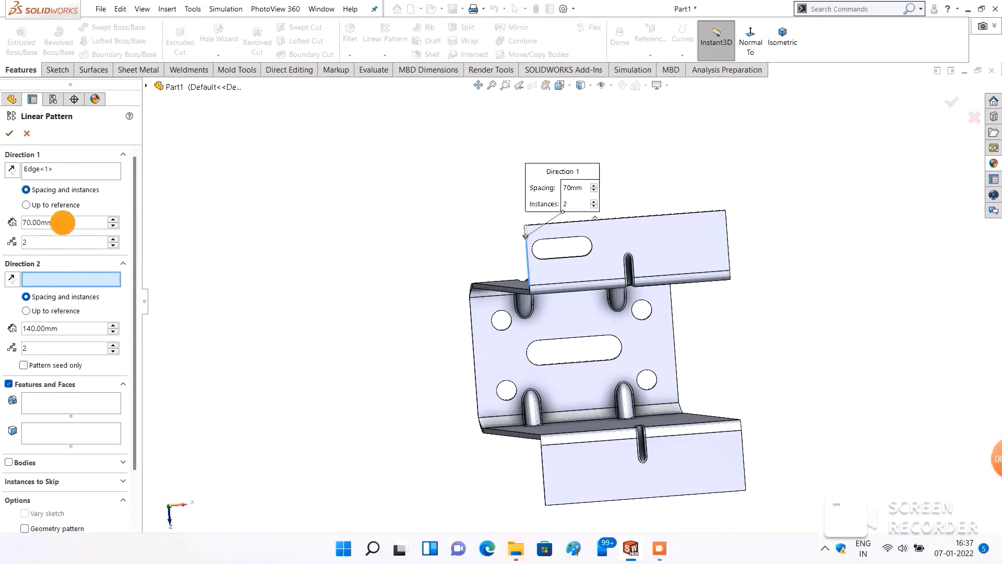
left_click(33, 399)
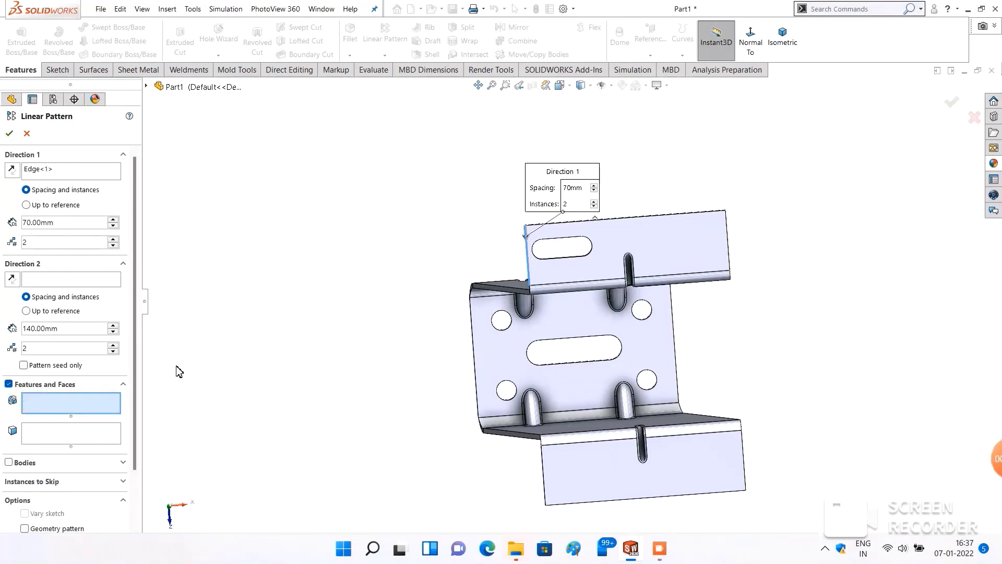
left_click(147, 87)
left_click(200, 387)
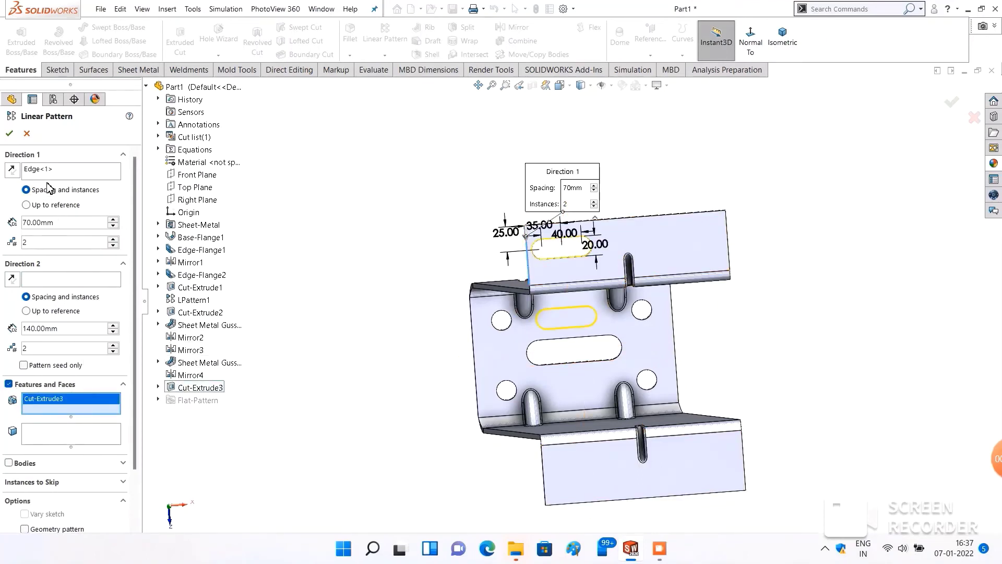
Step: Set the pattern spacing to 225 mm so the slot copies onto the lower flange
double_click(37, 222)
type("250")
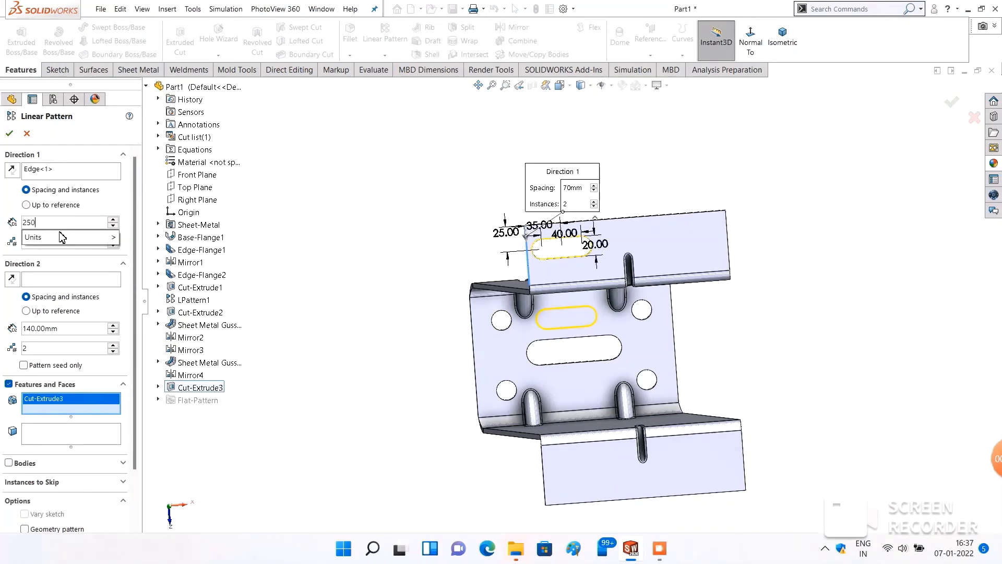
key("Return")
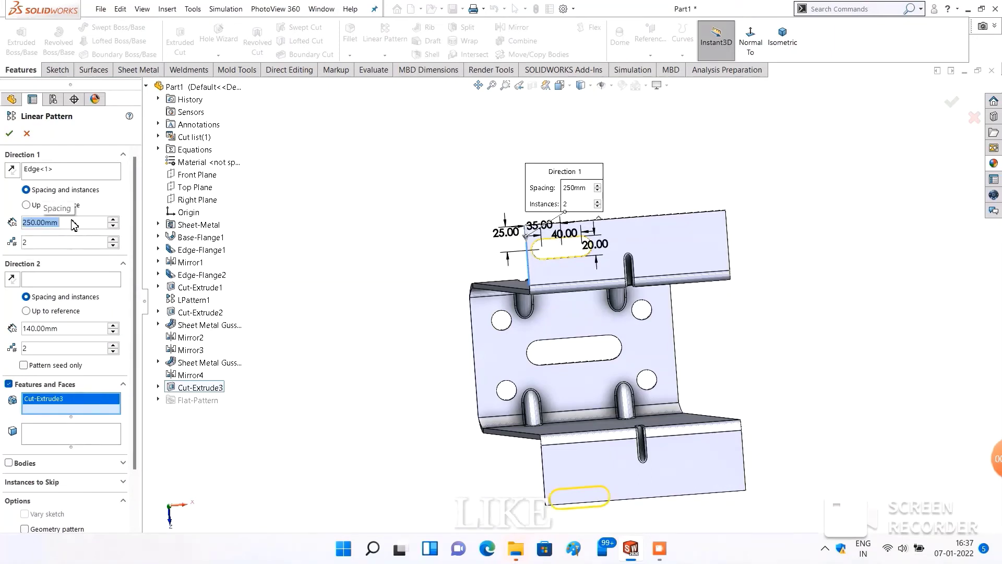
type("2")
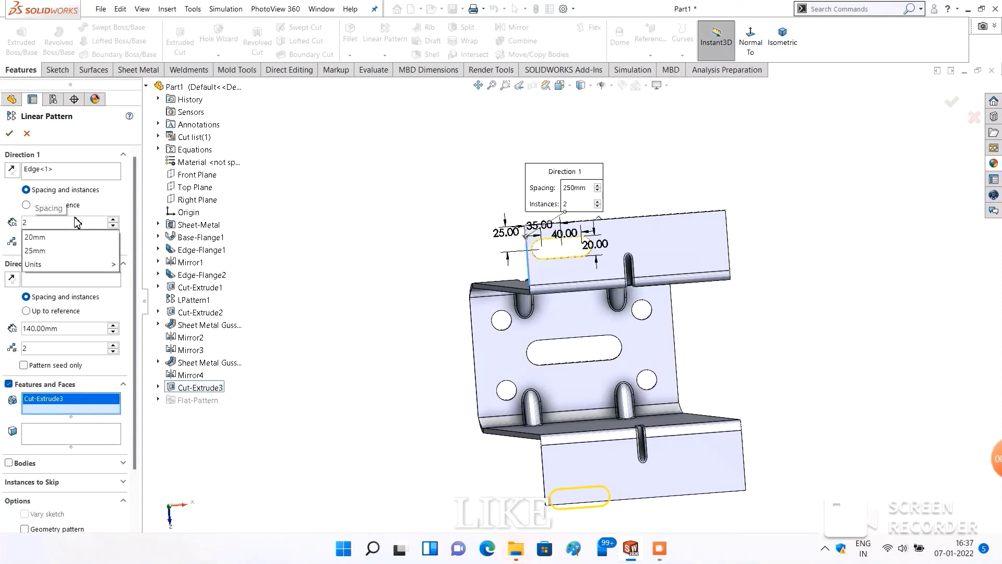
type("4")
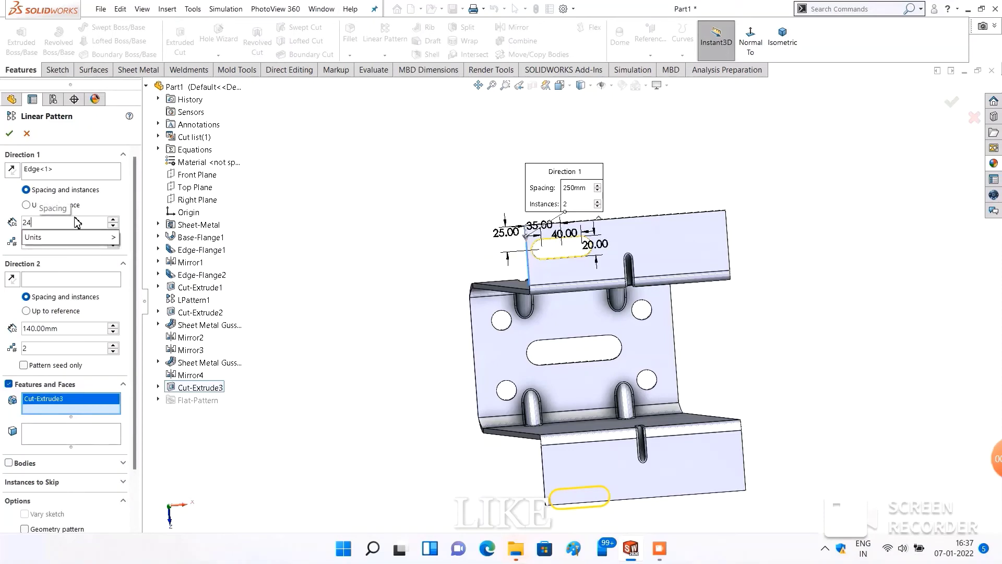
type("0")
key("BackSpace")
key("BackSpace")
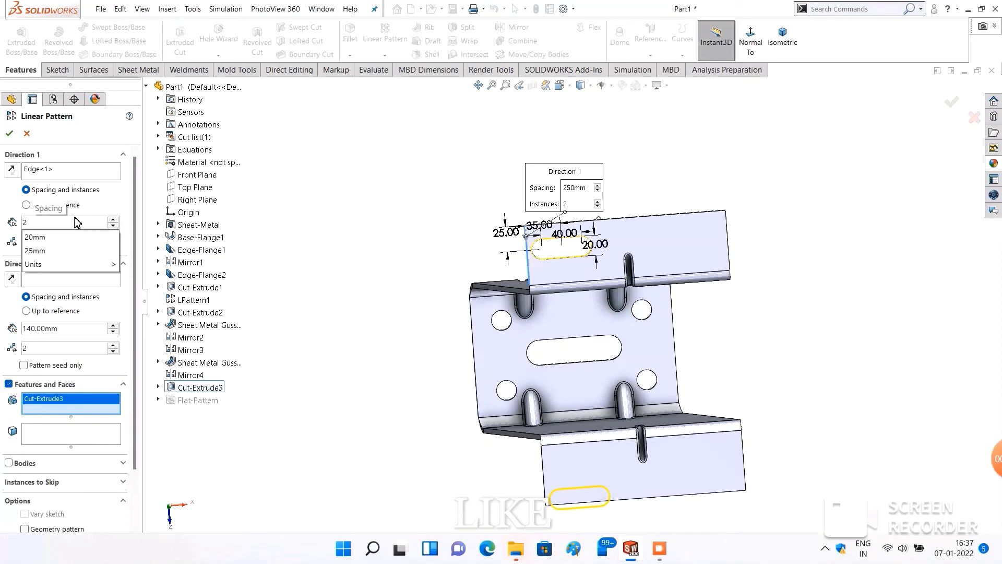
type("20")
key("Return")
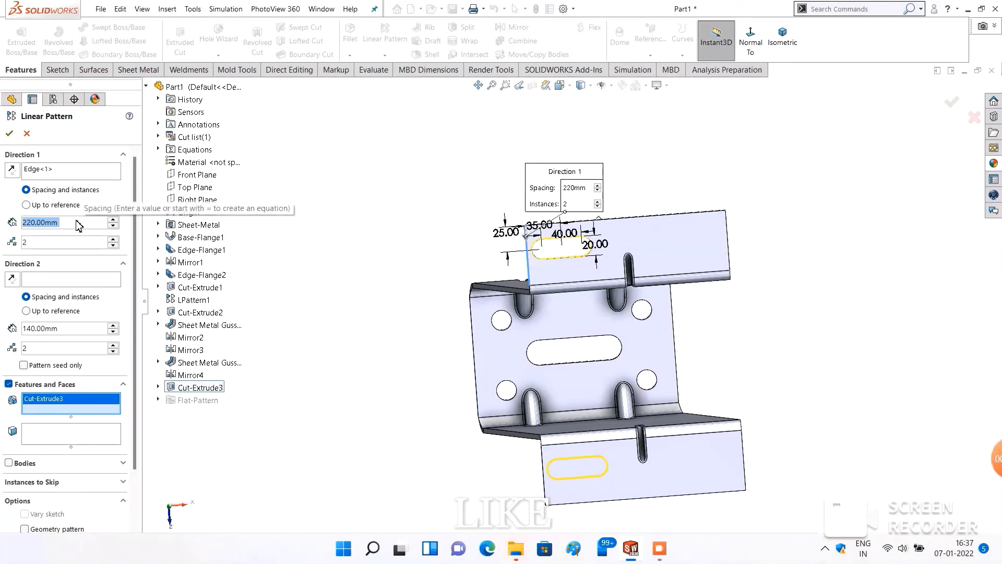
type("225")
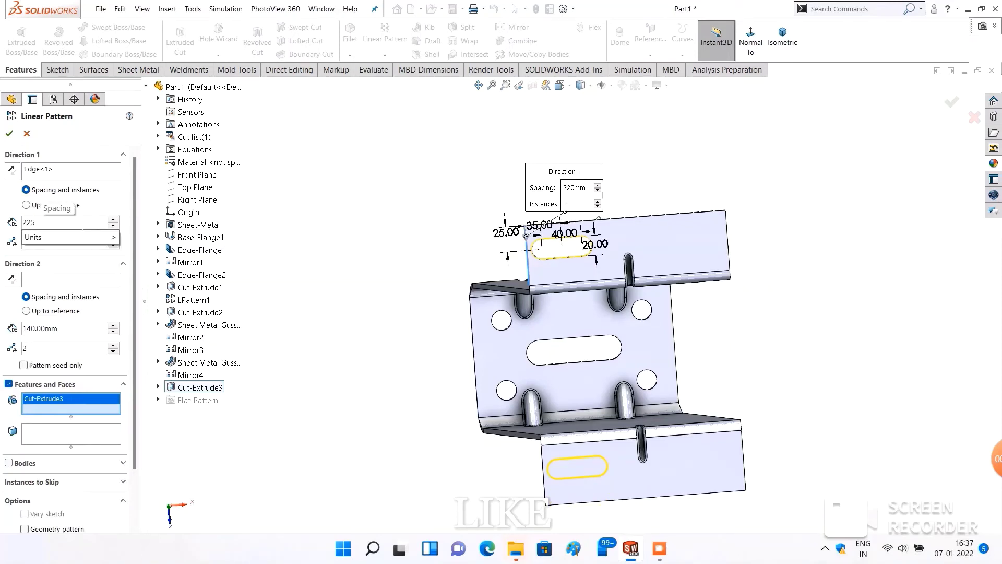
key("Return")
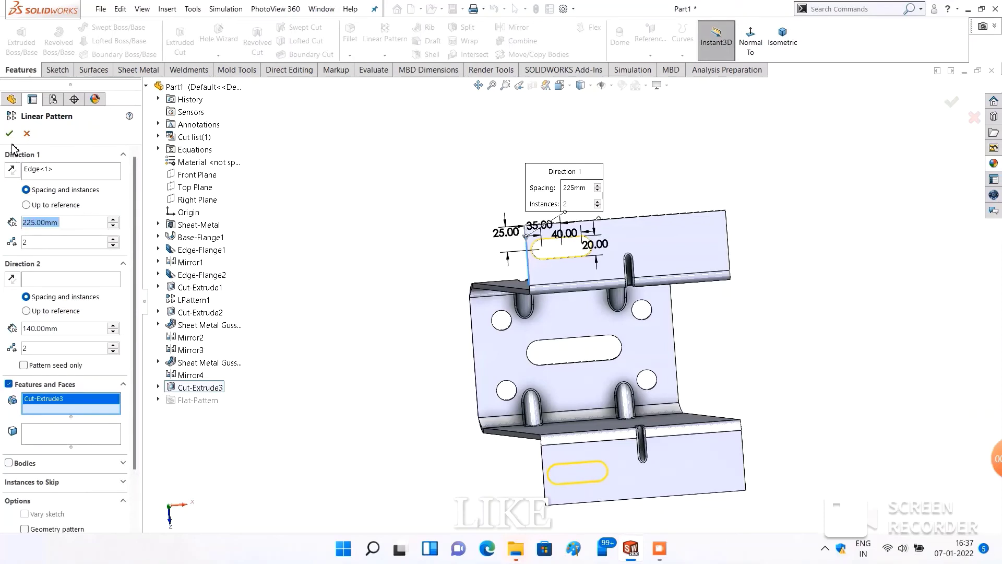
Step: Accept the first slot pattern, then pattern the slots along the top edge at 120 mm spacing
left_click(10, 134)
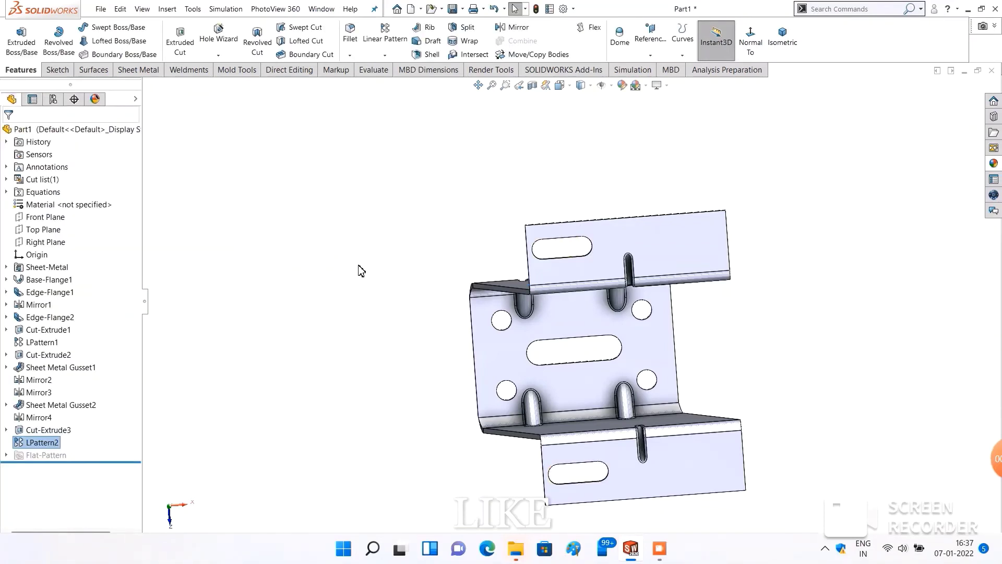
middle_click_drag(362, 270, 360, 269)
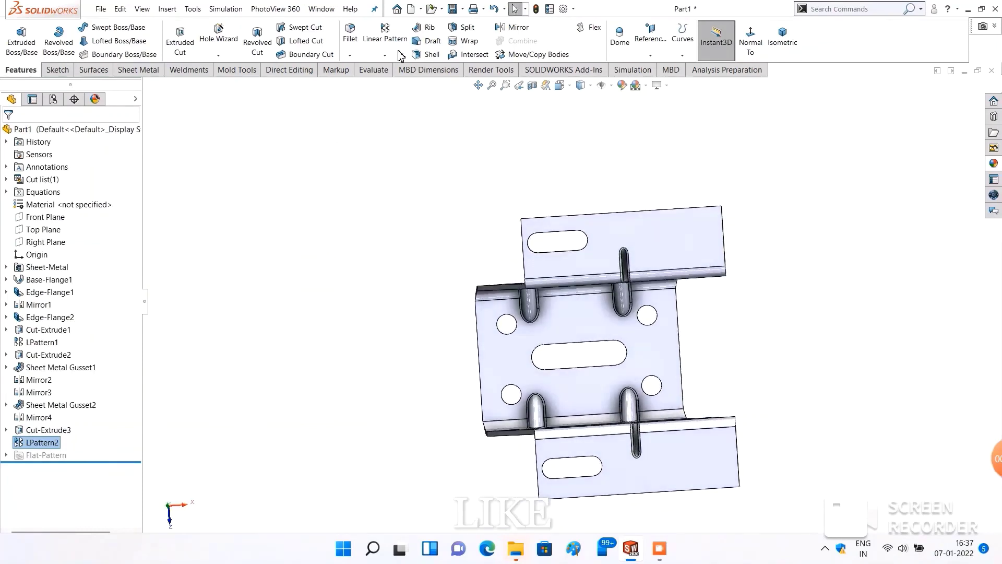
left_click(384, 34)
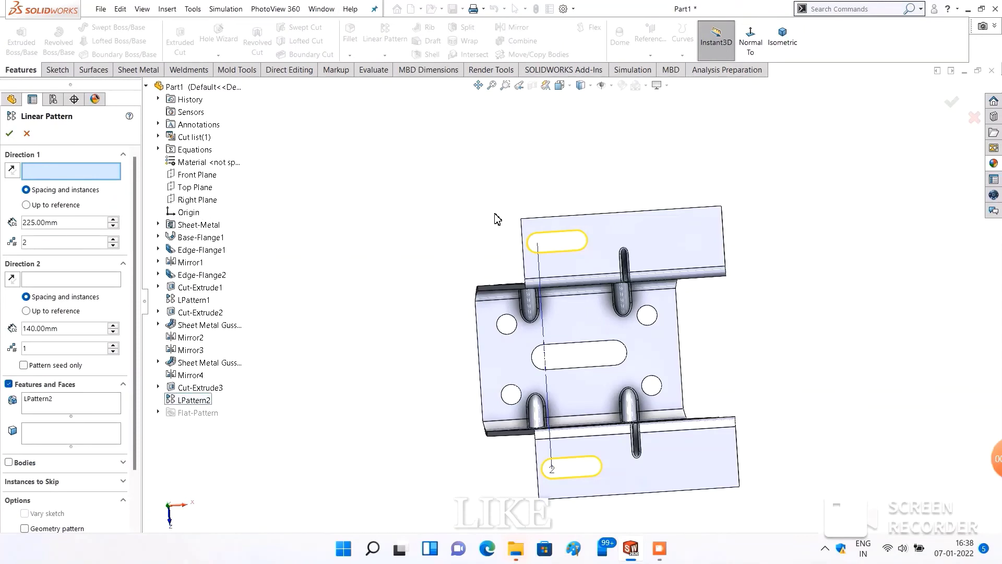
left_click(536, 217)
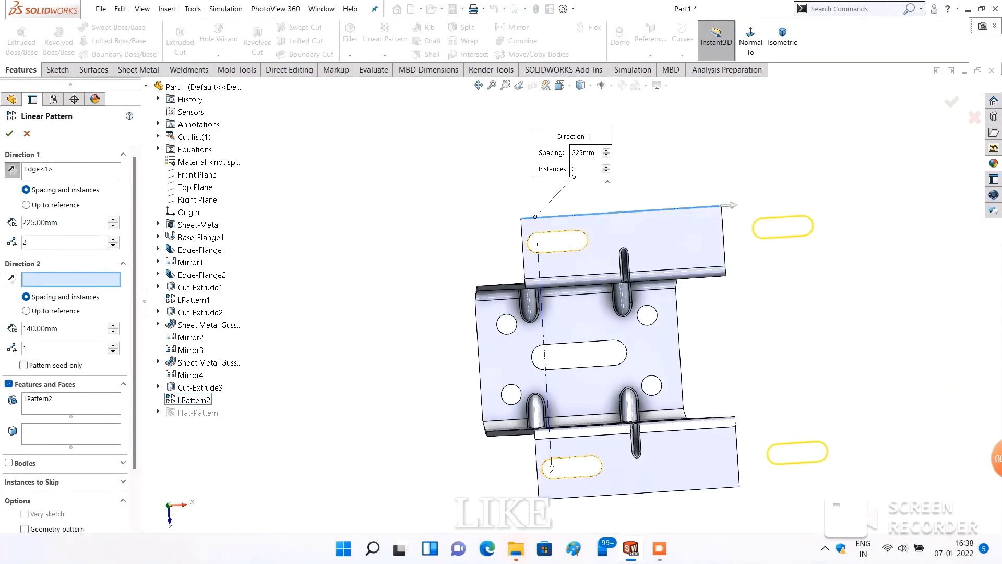
double_click(38, 225)
type("100")
key("Return")
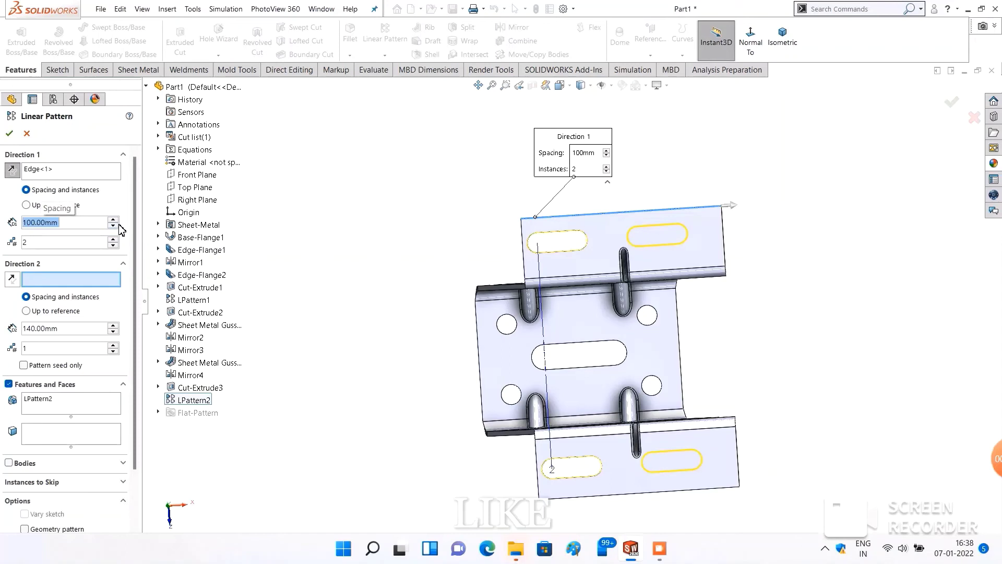
type("1")
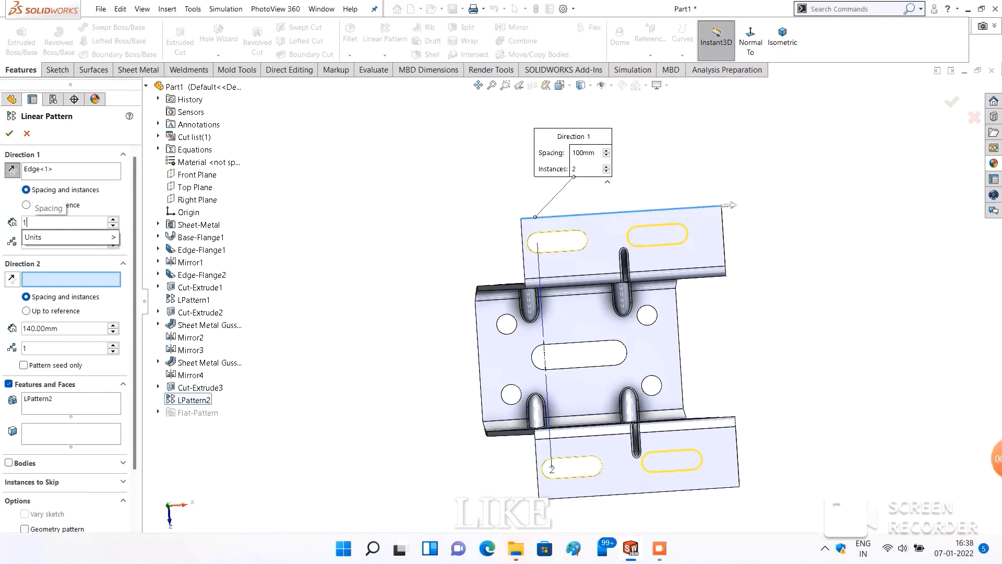
type("20")
key("Return")
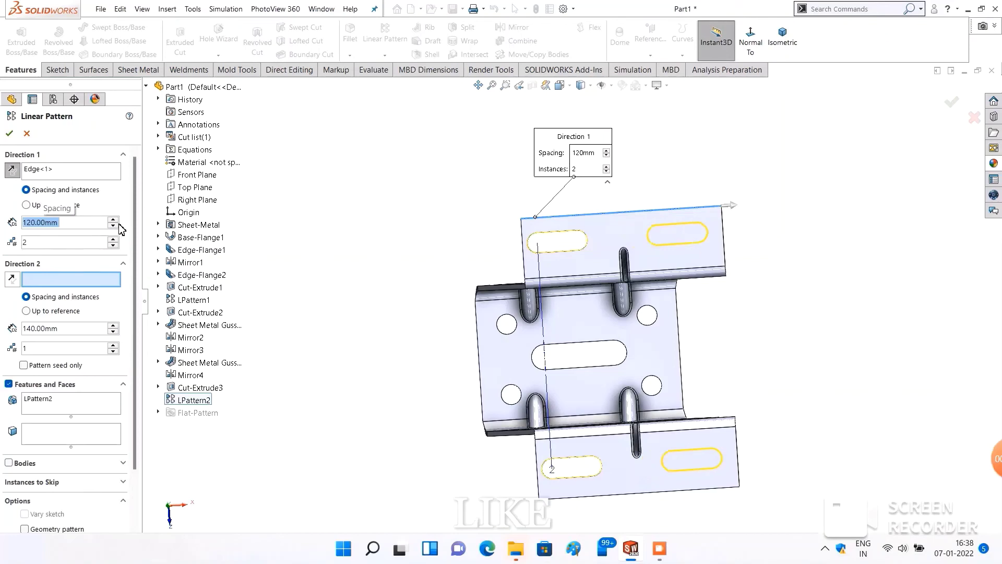
left_click(9, 133)
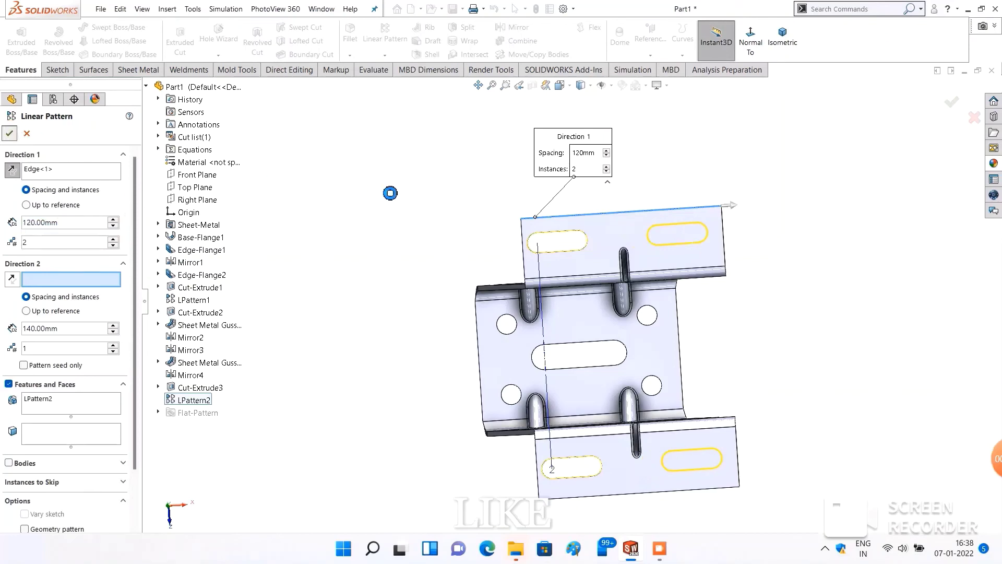
Step: Start a 20 mm fillet on the first outer flange corner edge
scroll(736, 334, "down", 2)
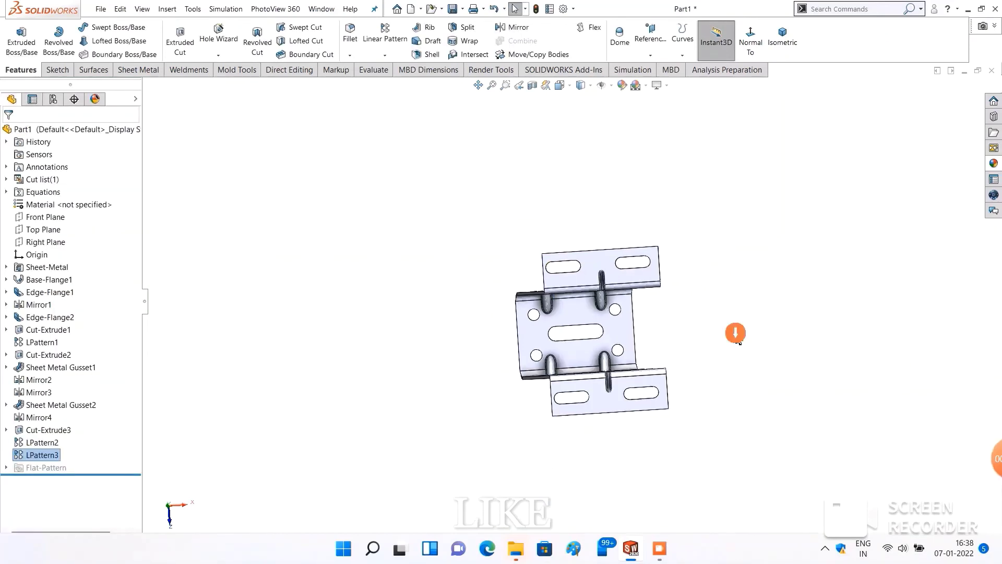
mouse_move(736, 334)
middle_mouse_down("ctrl")
mouse_move(602, 289)
mouse_move(607, 252)
mouse_move(529, 364)
middle_mouse_up("ctrl")
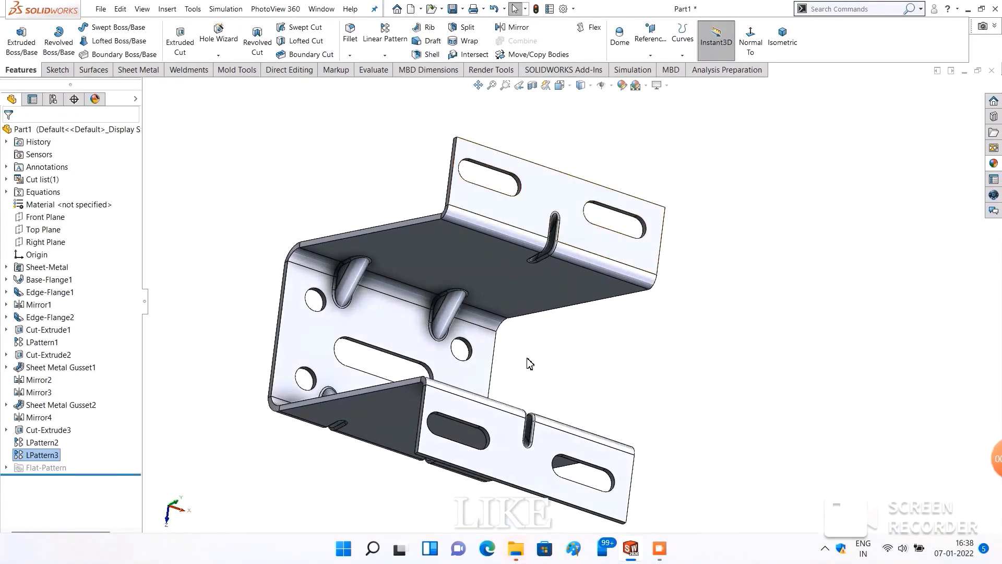
left_click(350, 32)
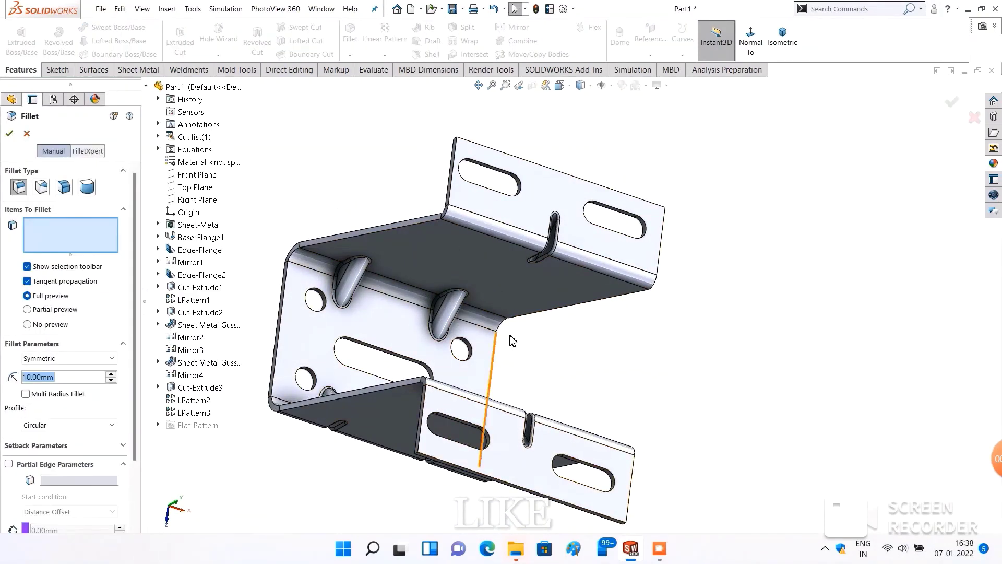
middle_click_drag(510, 340, 585, 301)
scroll(584, 284, "down", 3)
scroll(585, 284, "down", 2)
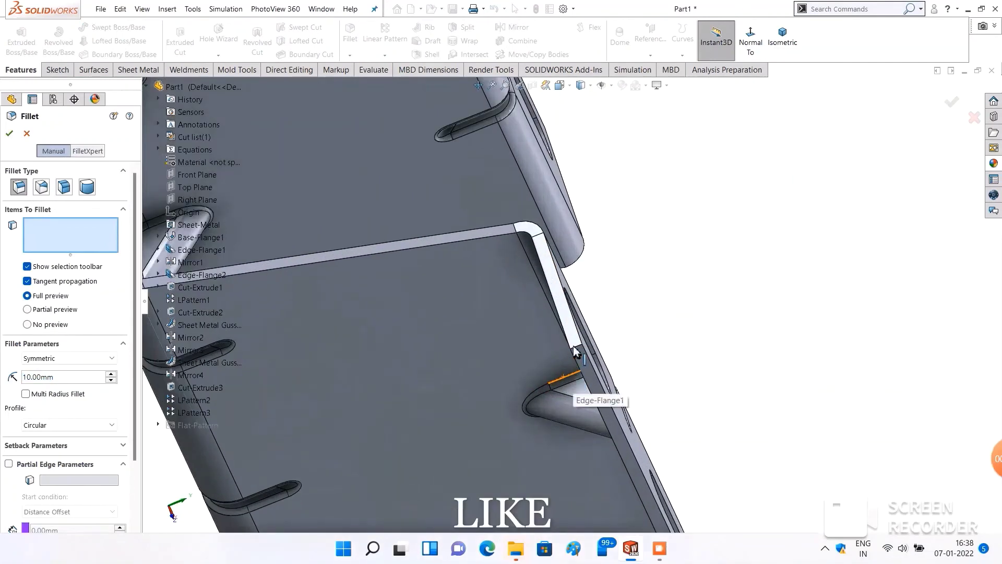
left_click(576, 349)
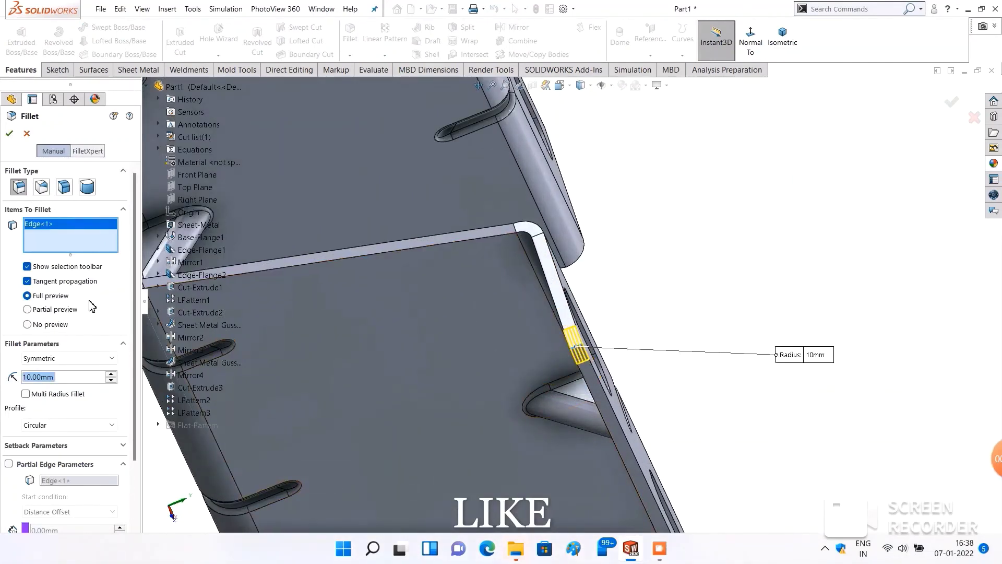
type("20")
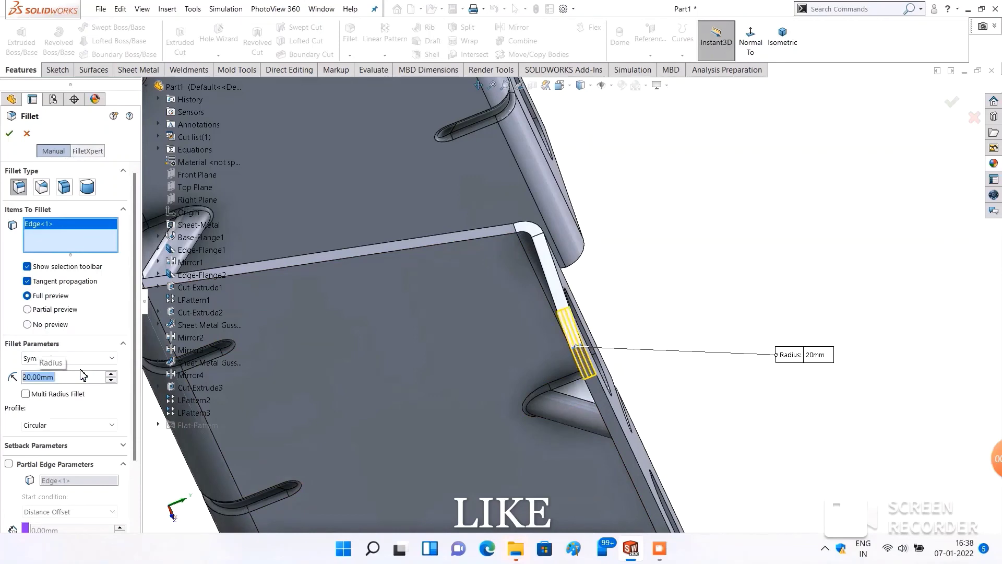
key("Return")
Step: Add the other three flange corner edges to the fillet and confirm all four
scroll(476, 324, "up", 3)
middle_click_drag(655, 420, 582, 368)
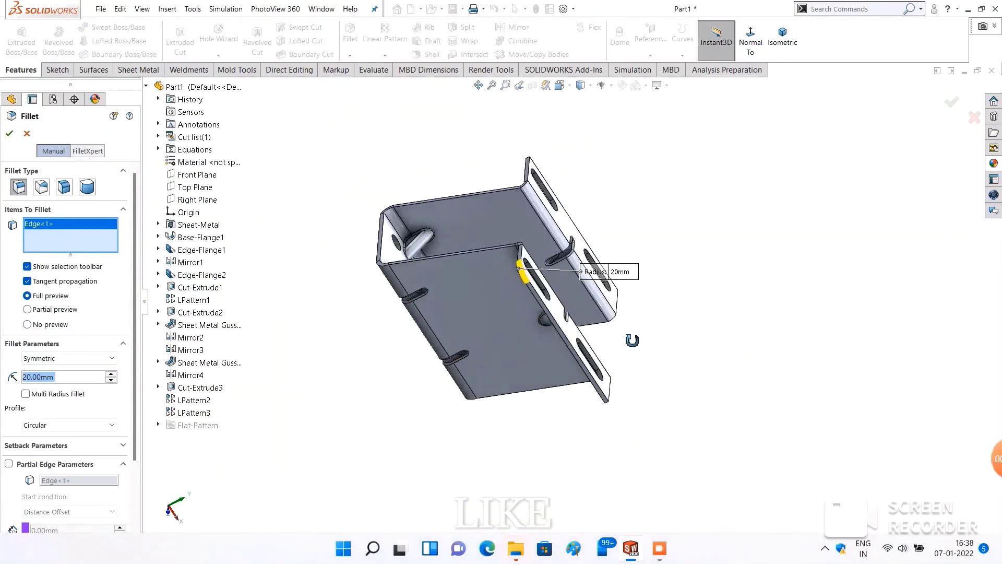
scroll(582, 369, "down", 2)
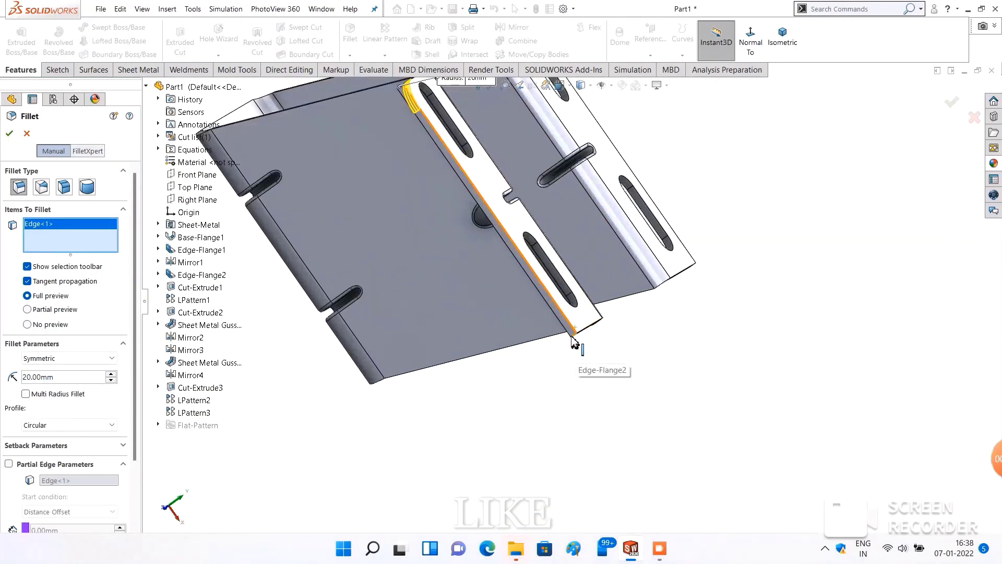
left_click(572, 338)
mouse_move(575, 340)
middle_mouse_down()
mouse_move(519, 405)
mouse_move(642, 276)
middle_mouse_up()
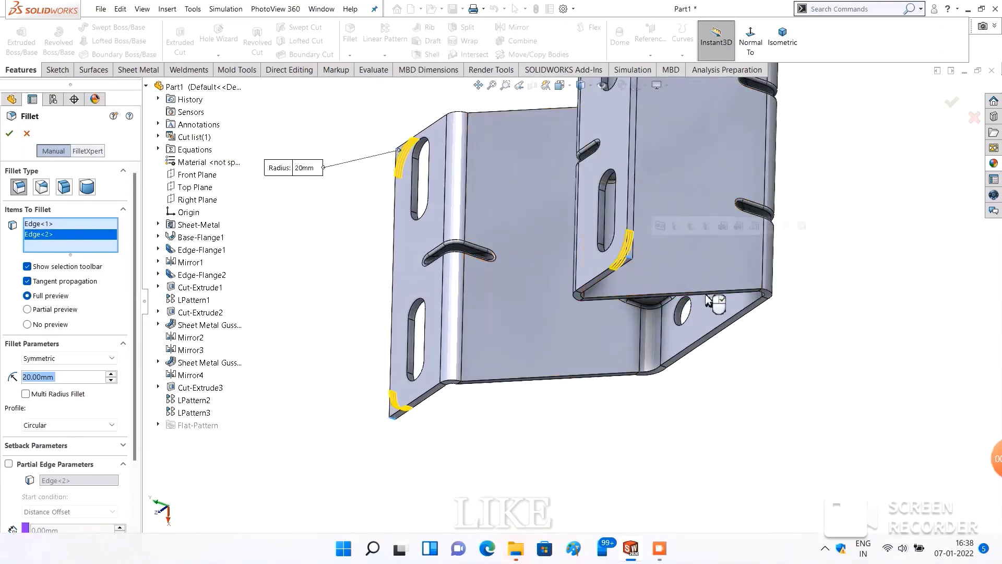
scroll(710, 313, "up", 2)
scroll(713, 347, "up", 1)
scroll(593, 152, "down", 3)
scroll(599, 227, "down", 3)
left_click(603, 230)
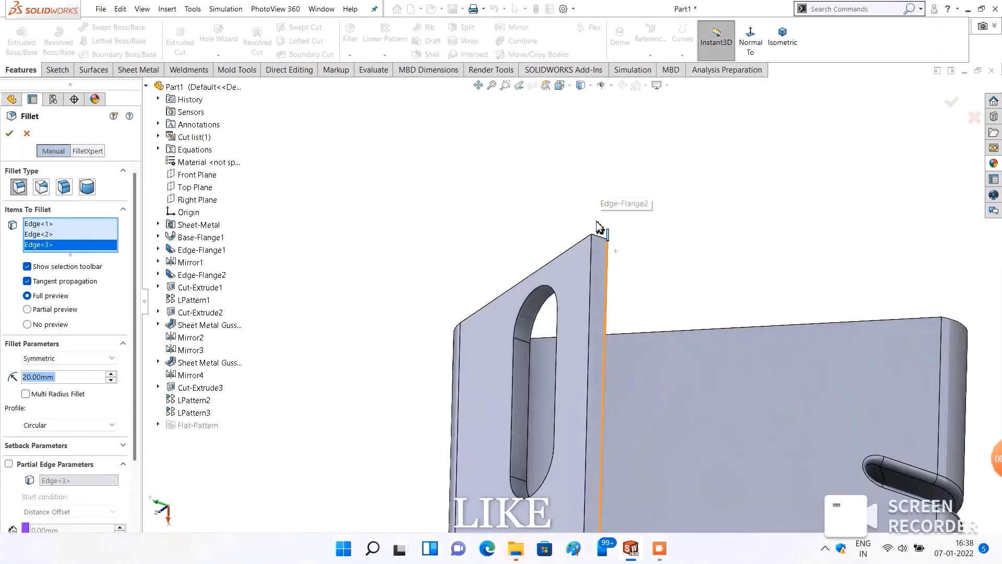
left_click(601, 238)
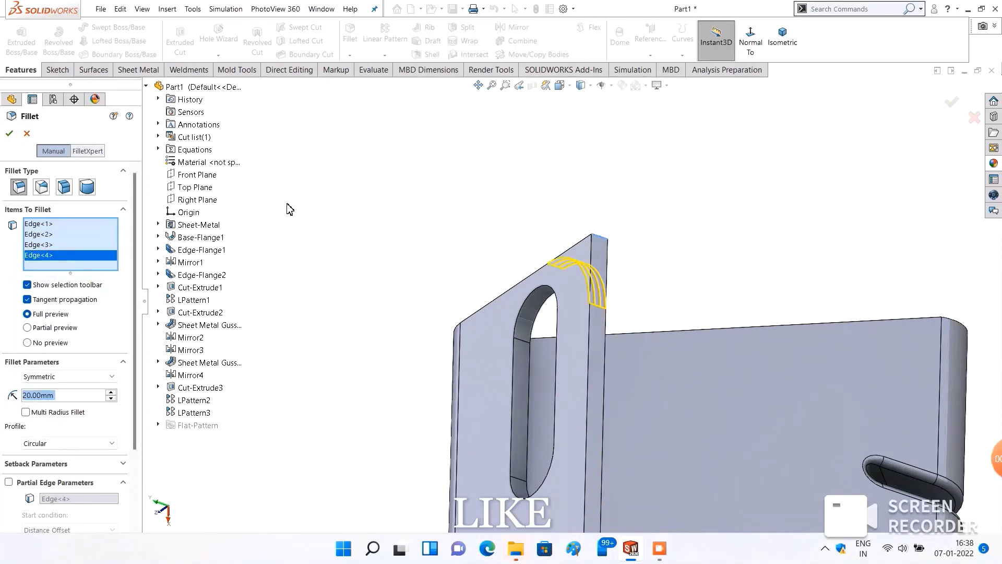
left_click(10, 134)
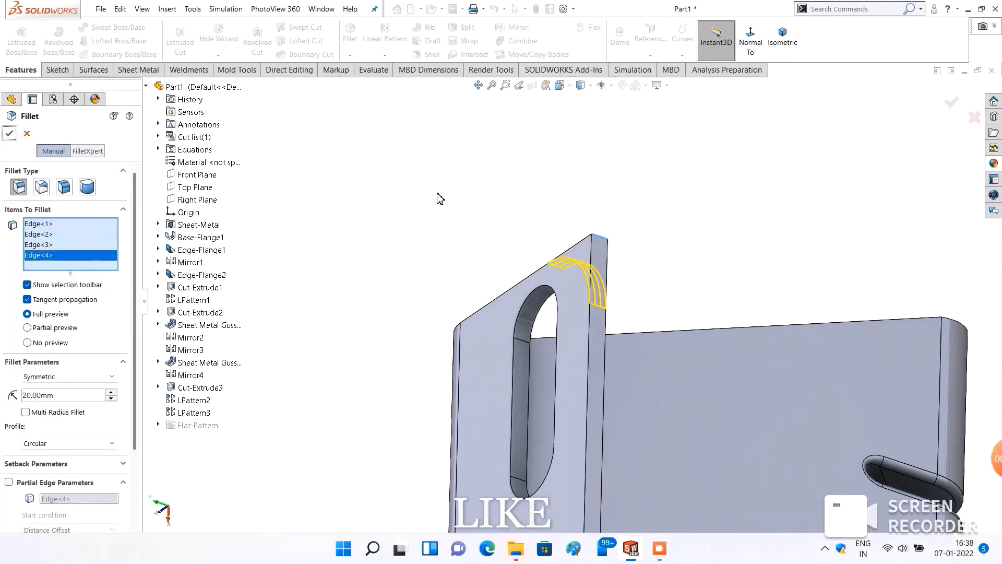
scroll(439, 198, "up", 5)
scroll(516, 268, "up", 3)
mouse_move(516, 268)
middle_mouse_down()
mouse_move(642, 248)
mouse_move(785, 294)
mouse_move(831, 405)
mouse_move(725, 185)
mouse_move(709, 474)
mouse_move(606, 395)
mouse_move(662, 257)
mouse_move(567, 298)
mouse_move(628, 287)
mouse_move(619, 253)
mouse_move(741, 242)
mouse_move(665, 209)
mouse_move(680, 233)
mouse_move(671, 143)
mouse_move(674, 235)
middle_mouse_up()
Step: Apply the brushed copper appearance to the whole part and orbit to inspect it
scroll(605, 395, "down", 3)
scroll(514, 246, "down", 2)
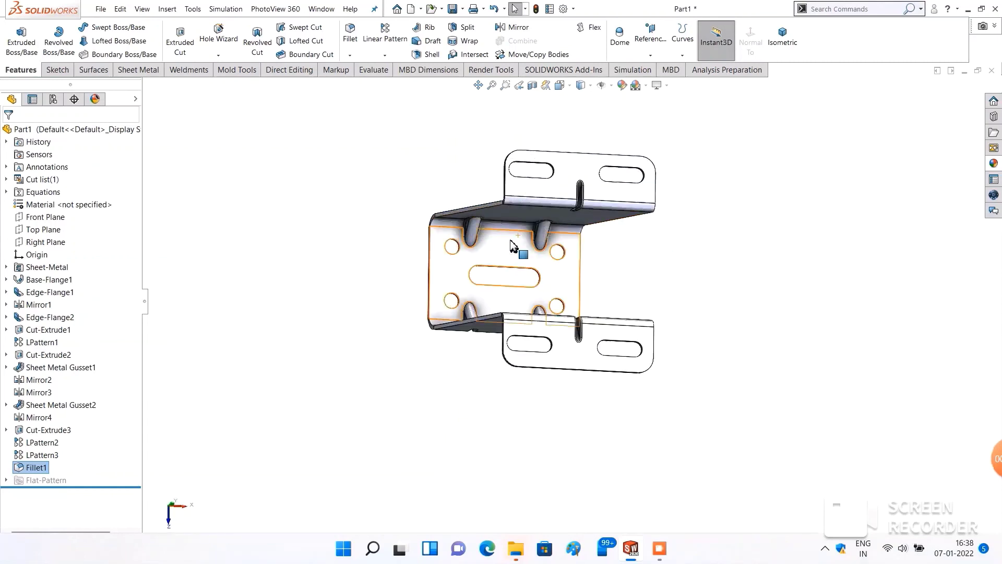
mouse_move(514, 245)
middle_mouse_down()
mouse_move(825, 266)
mouse_move(778, 271)
middle_mouse_up()
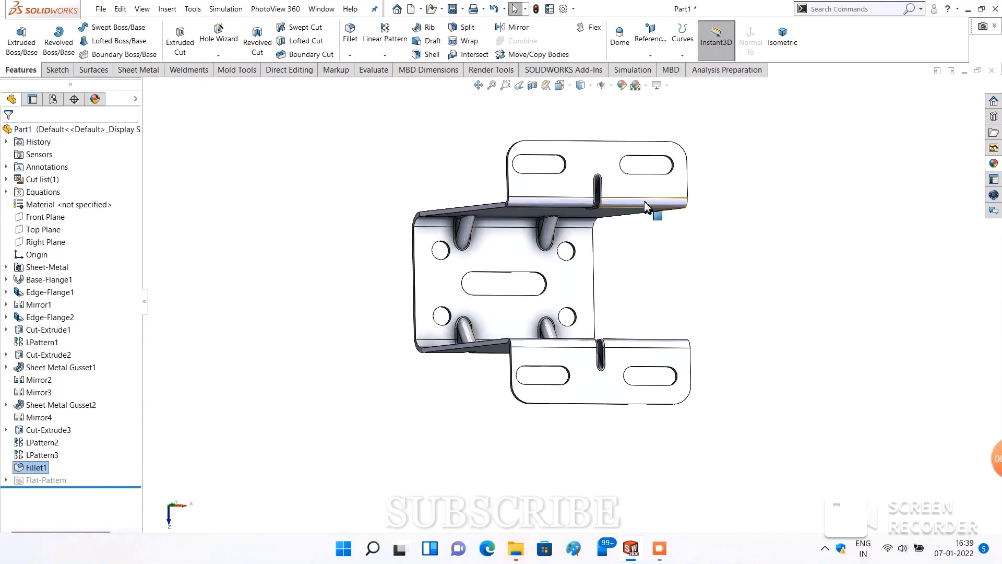
mouse_move(646, 206)
middle_mouse_down()
mouse_move(853, 231)
mouse_move(711, 246)
mouse_move(845, 252)
mouse_move(806, 235)
mouse_move(772, 183)
mouse_move(741, 286)
mouse_move(746, 214)
mouse_move(778, 275)
mouse_move(740, 336)
mouse_move(736, 363)
middle_mouse_up()
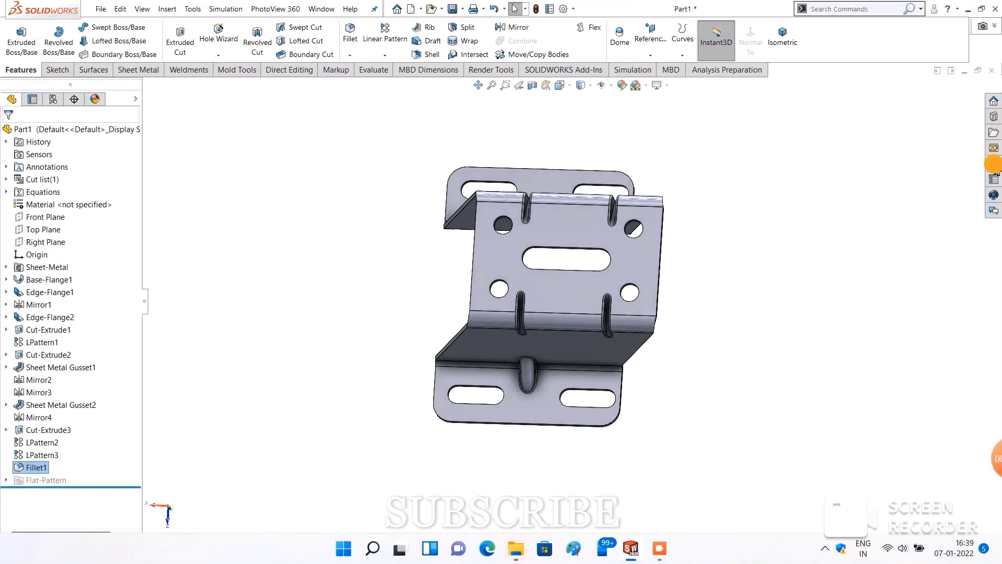
left_click(993, 163)
left_click_drag(914, 269, 582, 309)
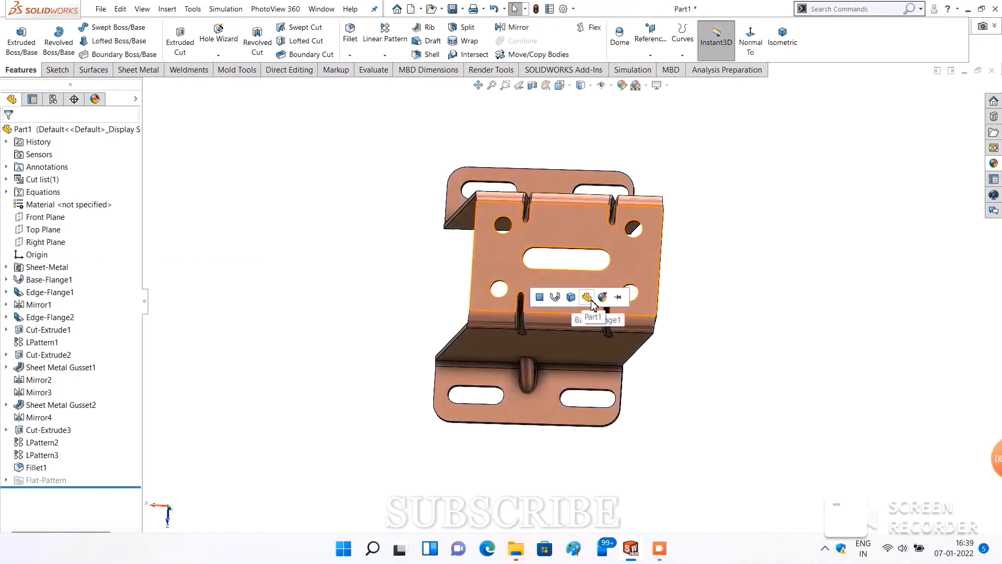
left_click(587, 296)
mouse_move(750, 298)
middle_mouse_down()
mouse_move(890, 224)
mouse_move(756, 208)
mouse_move(519, 418)
mouse_move(582, 306)
mouse_move(732, 276)
mouse_move(750, 205)
mouse_move(887, 183)
middle_mouse_up()
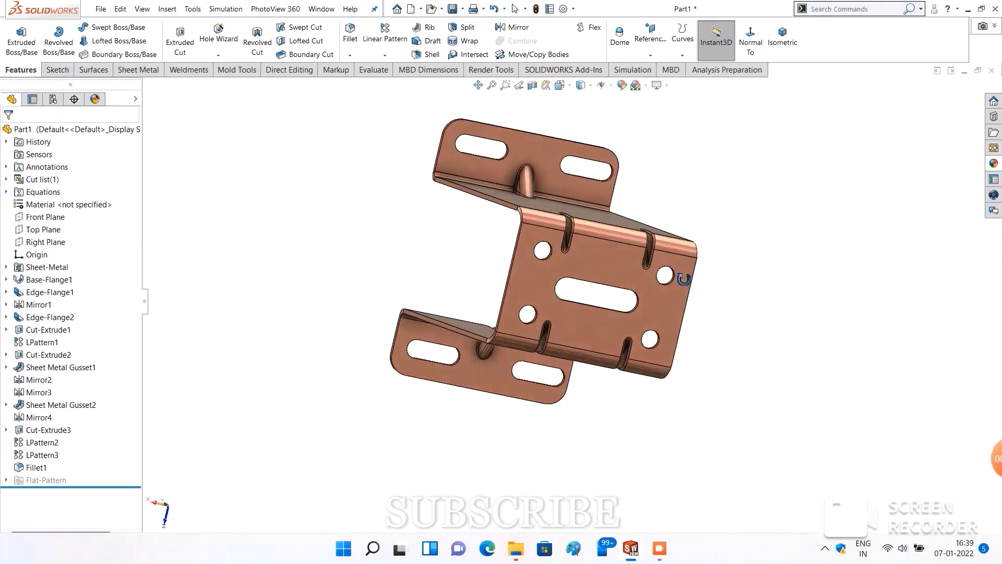
Step: Apply the matte bronze appearance from the Bronze library to the whole part
left_click(991, 163)
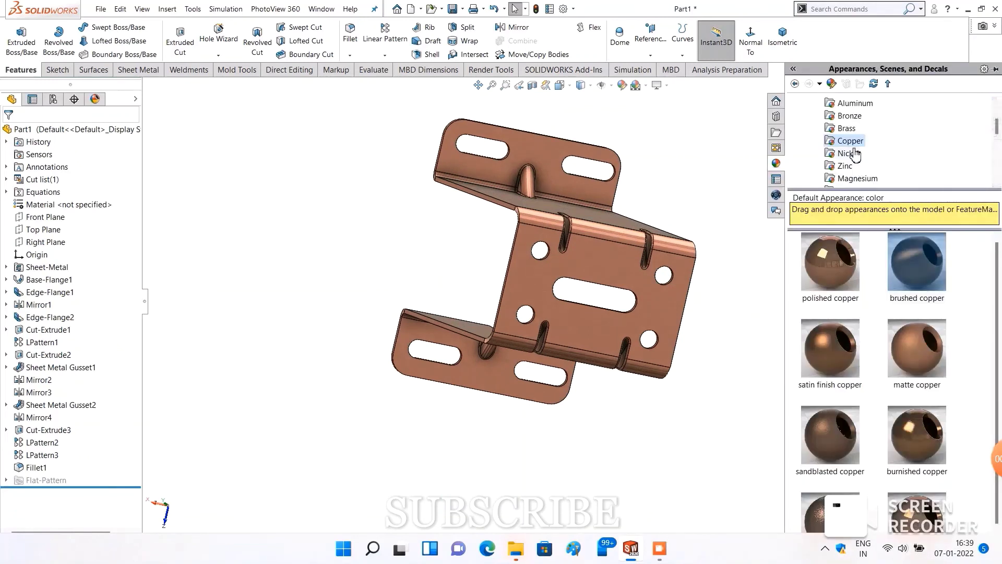
left_click(848, 130)
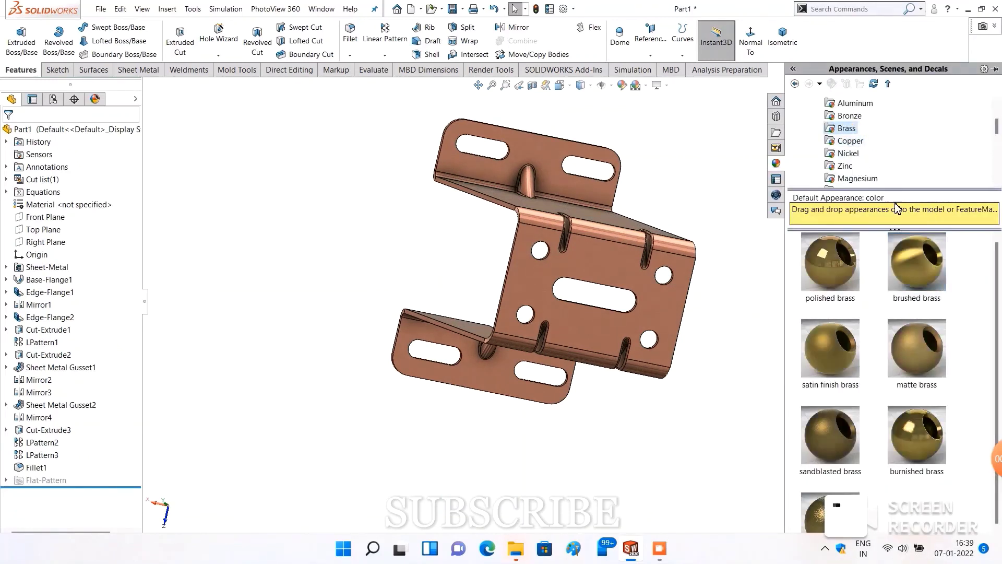
left_click(854, 118)
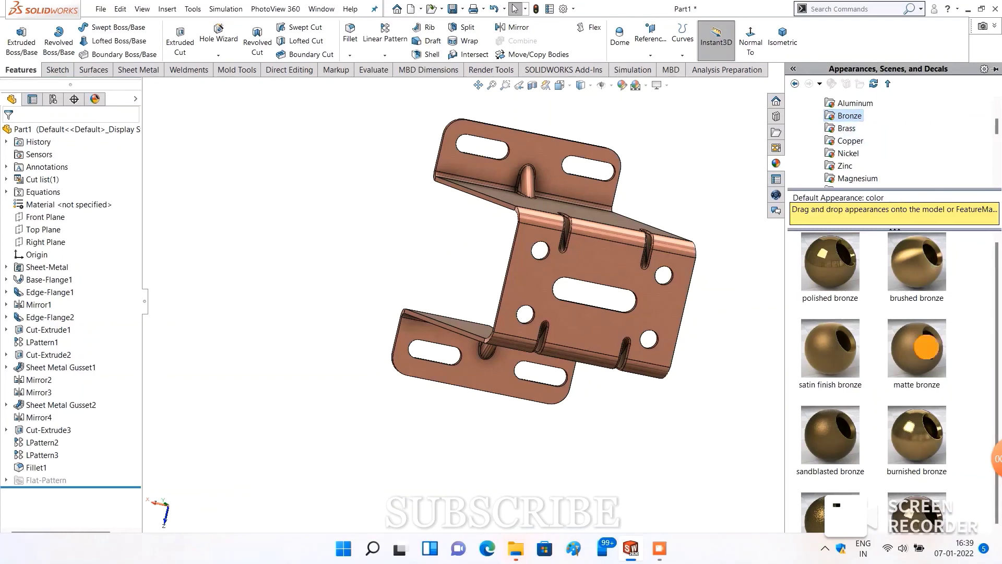
left_click_drag(927, 347, 613, 265)
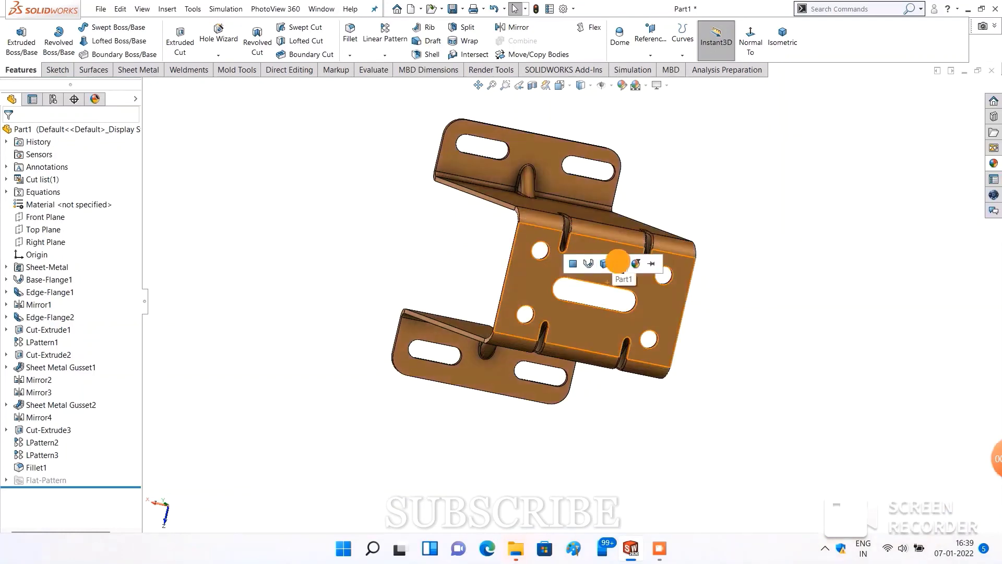
left_click(617, 264)
Step: Orbit the bronze bracket from several sides, ending at a top-oblique isometric view
mouse_move(740, 228)
middle_mouse_down()
mouse_move(792, 257)
mouse_move(783, 273)
mouse_move(719, 205)
mouse_move(738, 248)
mouse_move(612, 230)
middle_mouse_up()
scroll(603, 325, "down", 3)
scroll(686, 269, "down", 3)
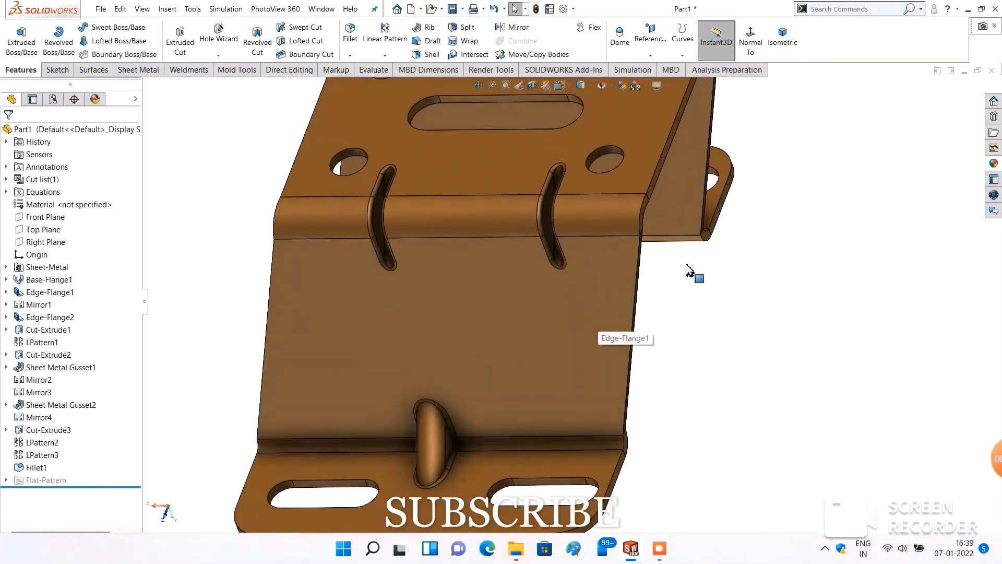
mouse_move(687, 269)
middle_mouse_down()
mouse_move(579, 280)
mouse_move(591, 309)
mouse_move(611, 290)
middle_mouse_up()
scroll(606, 290, "up", 3)
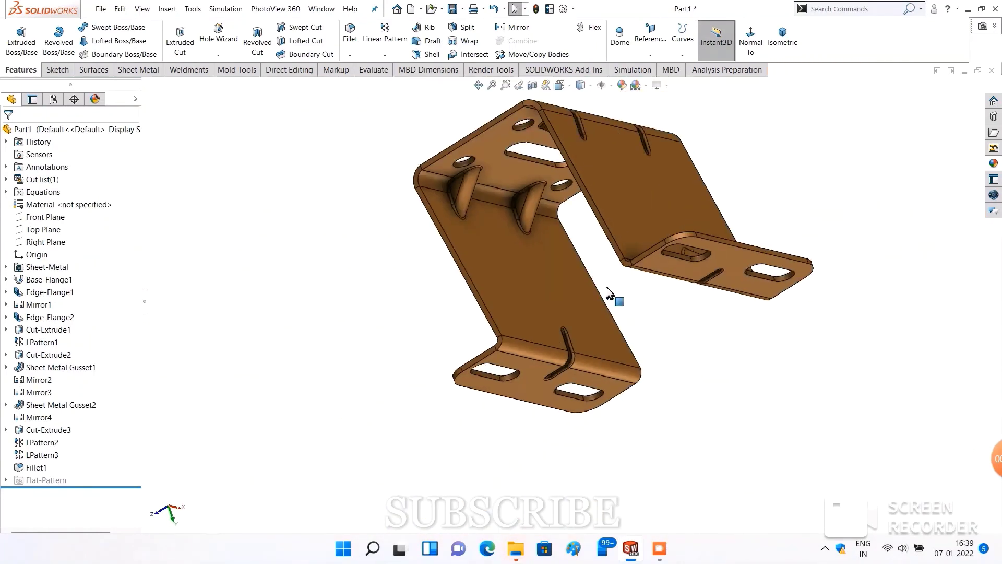
middle_click_drag(762, 206, 717, 257)
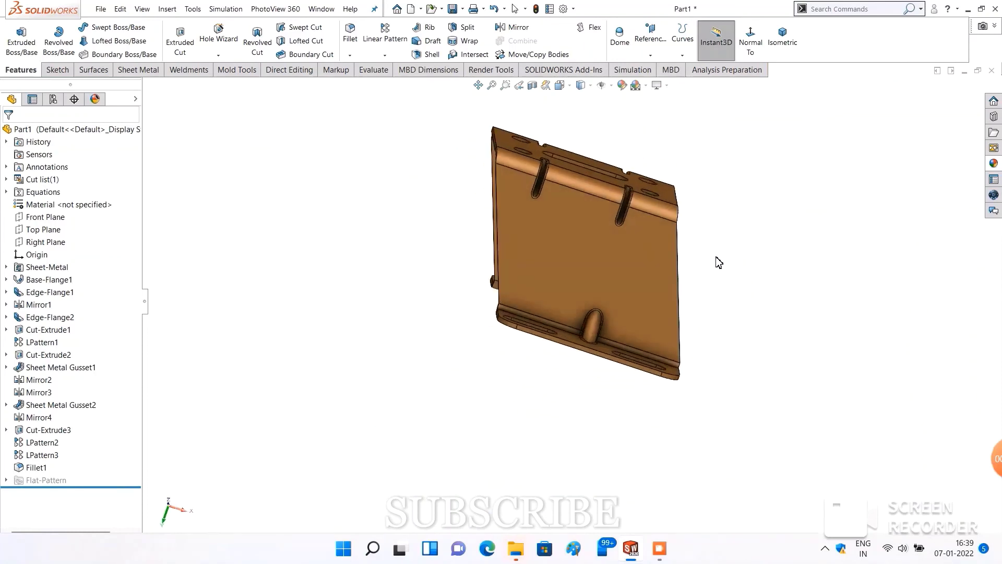
left_click(780, 56)
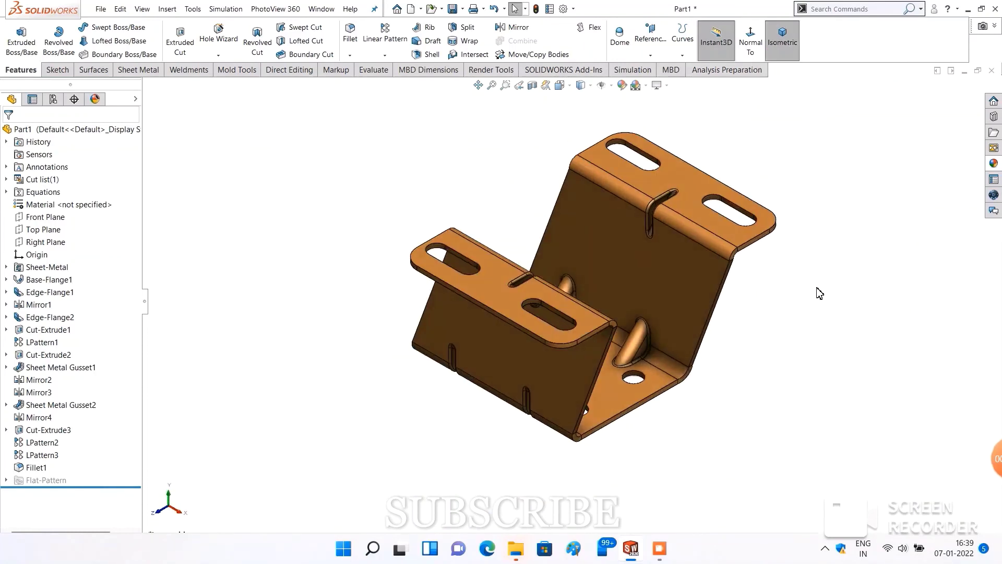
mouse_move(831, 298)
middle_mouse_down()
mouse_move(857, 342)
mouse_move(785, 340)
mouse_move(741, 258)
middle_mouse_up()
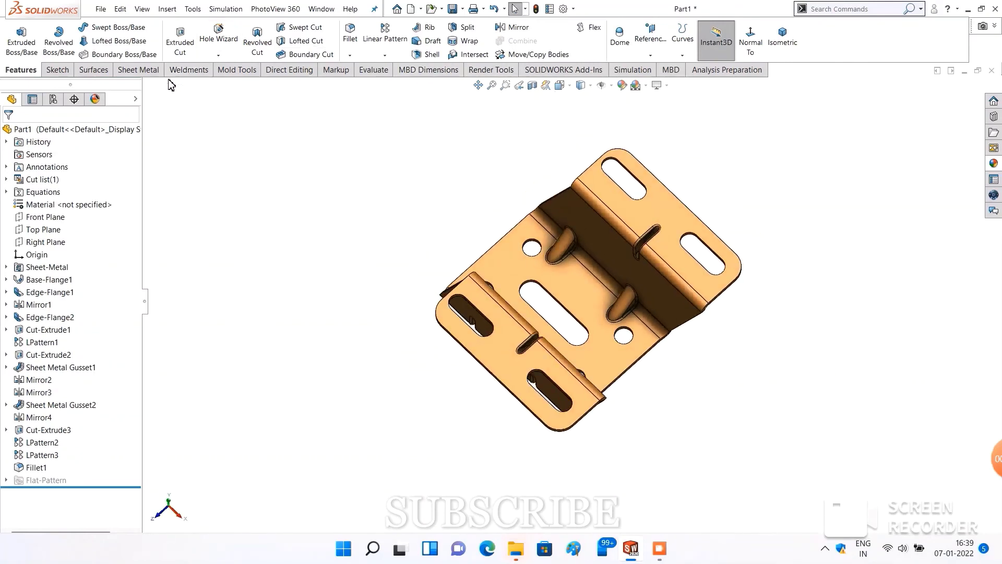
Step: Flatten the bracket, turn the flat pattern to face front, then fold it back
left_click(141, 70)
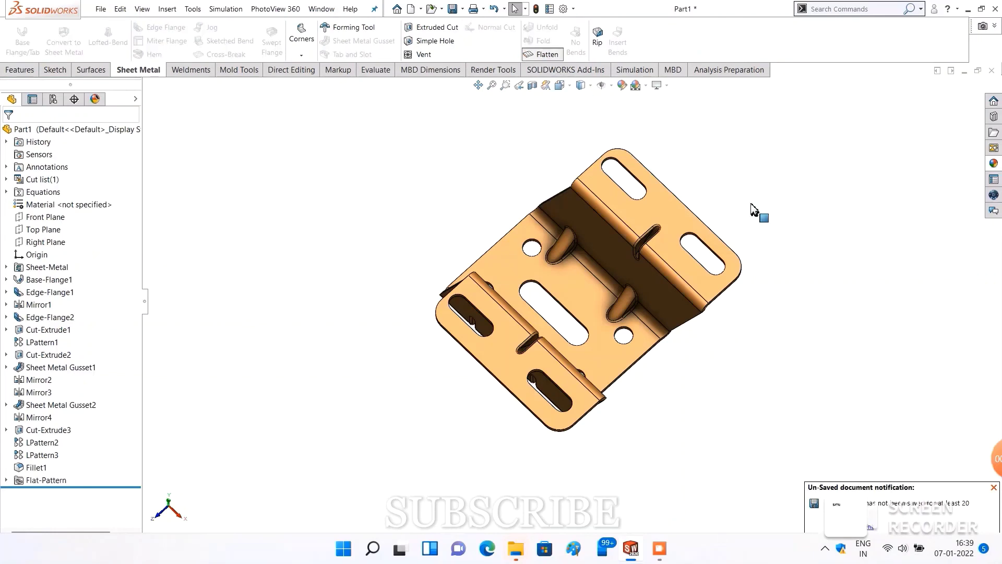
mouse_move(738, 243)
middle_mouse_down()
mouse_move(819, 343)
mouse_move(633, 165)
mouse_move(747, 296)
mouse_move(752, 338)
mouse_move(635, 335)
mouse_move(633, 312)
mouse_move(648, 286)
mouse_move(671, 296)
mouse_move(664, 266)
mouse_move(655, 292)
mouse_move(657, 280)
mouse_move(693, 271)
mouse_move(686, 257)
middle_mouse_up()
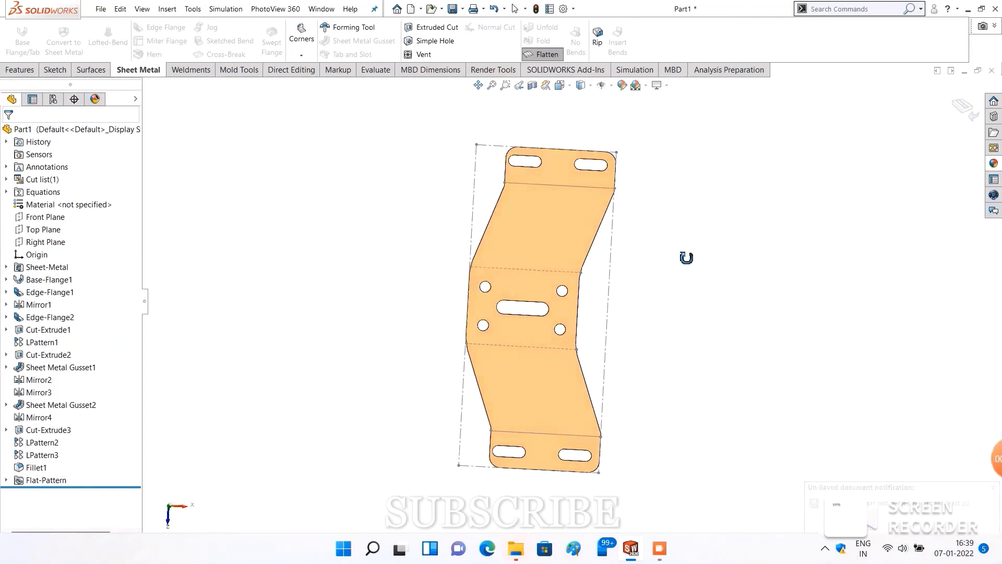
left_click(543, 56)
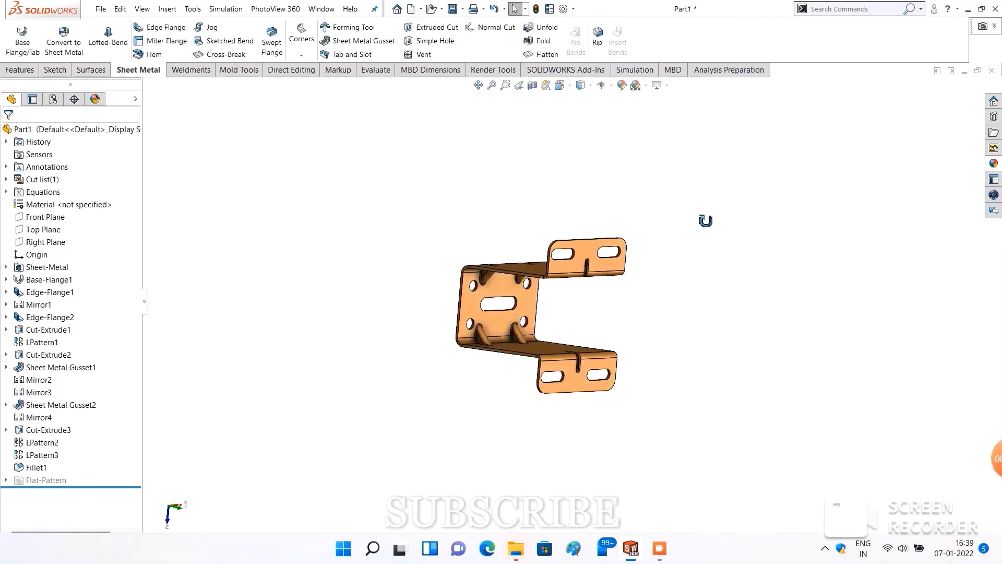